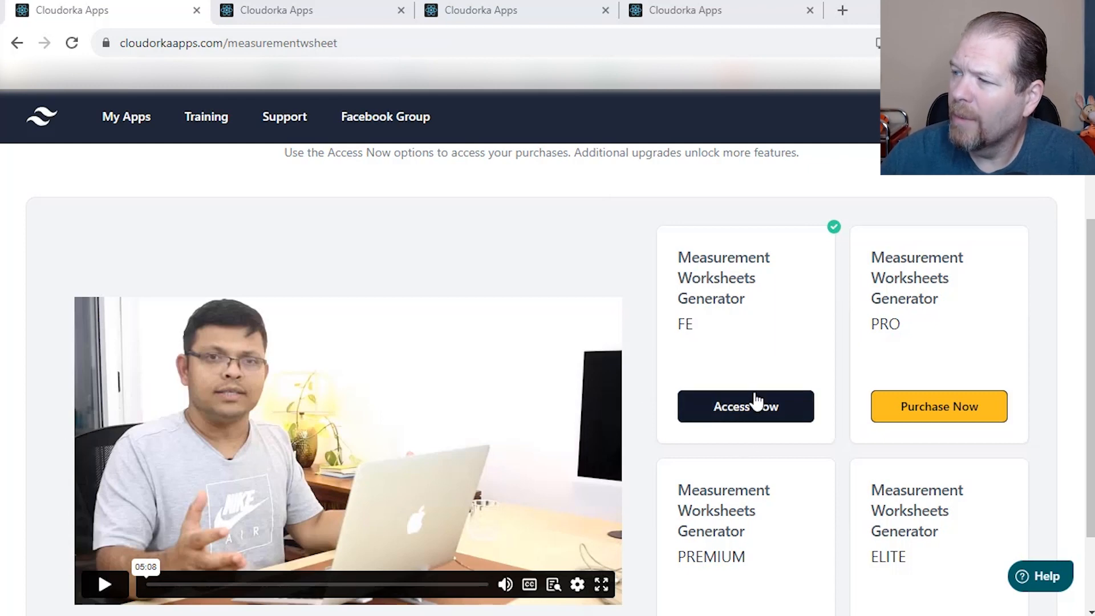
Step: Access the FE edition of the Measurement Worksheets Generator, then create and open a collection named Book 1
click(774, 408)
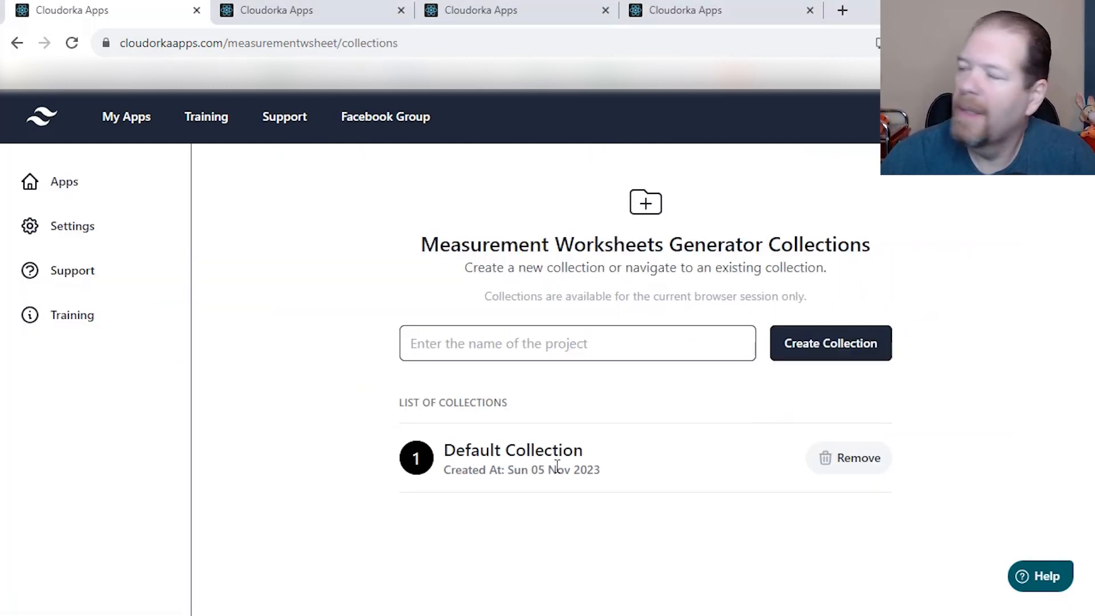
click(546, 337)
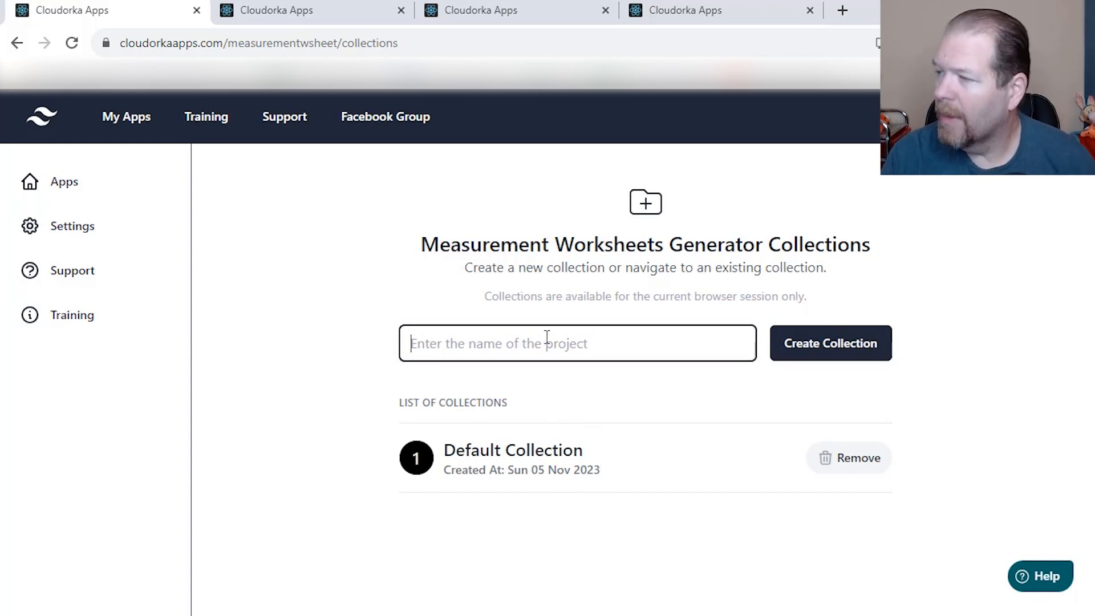
text(Book 1)
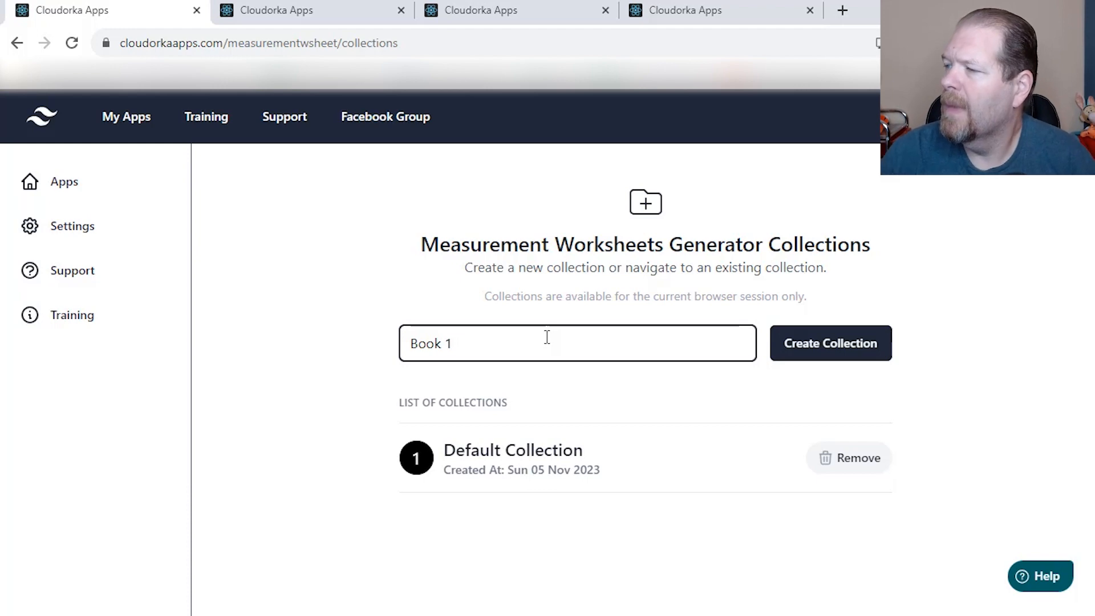
click(821, 338)
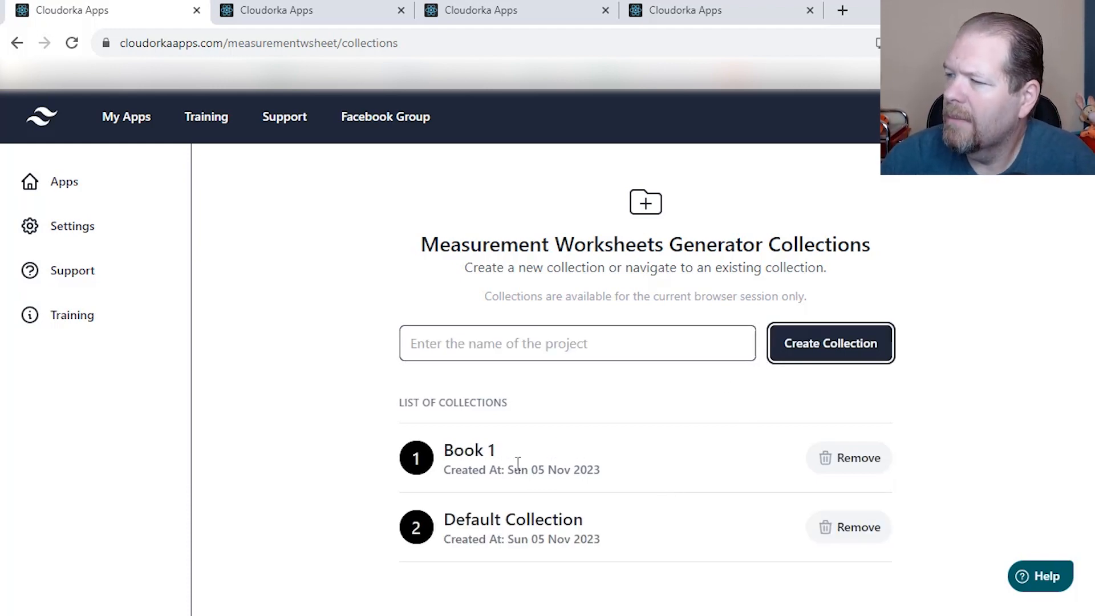
click(479, 455)
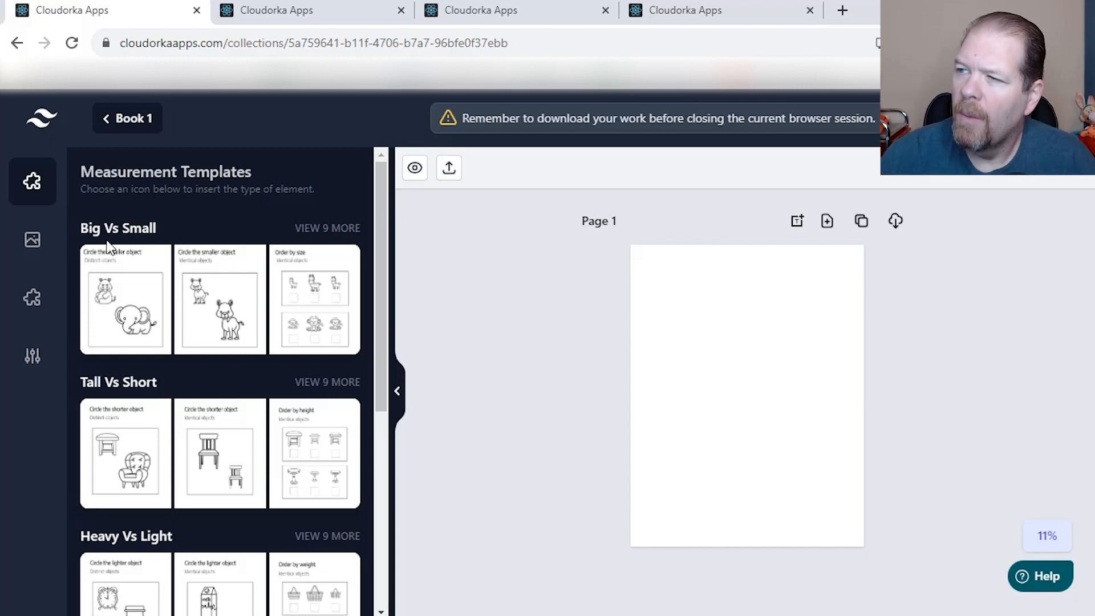
Step: Insert the "Circle the smaller object" template for identical objects from the Big Vs Small category onto Page 1
scroll(239, 393, down, 3)
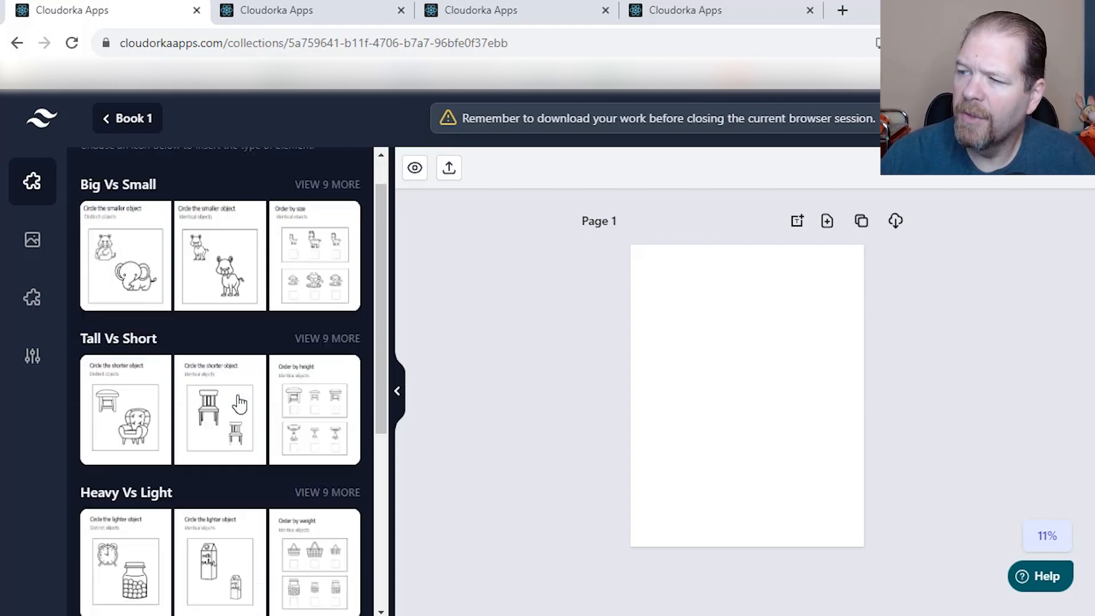
scroll(179, 383, down, 3)
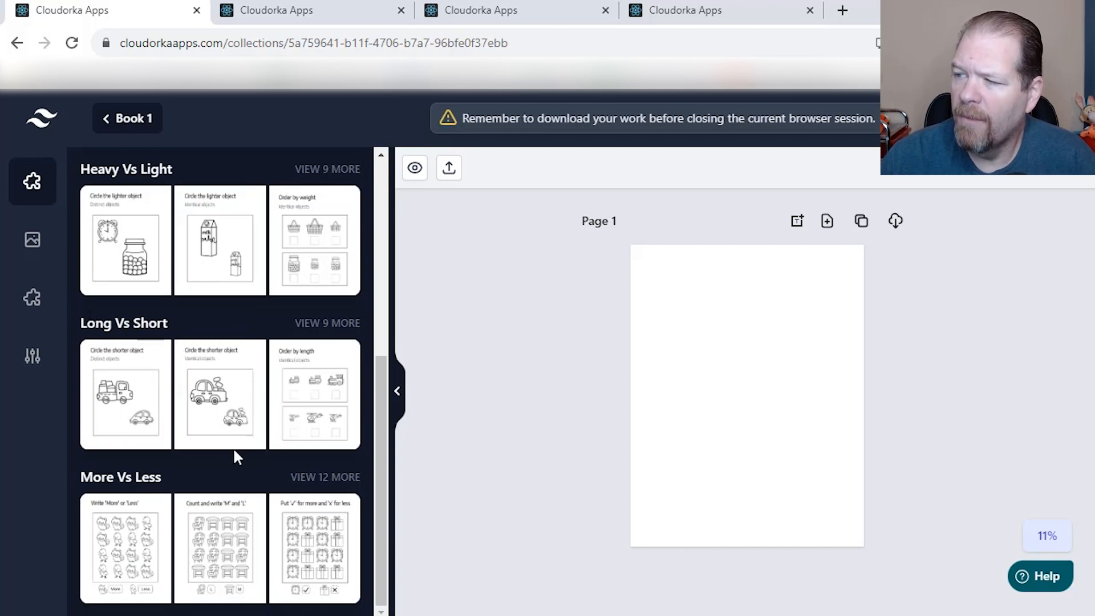
scroll(171, 410, up, 6)
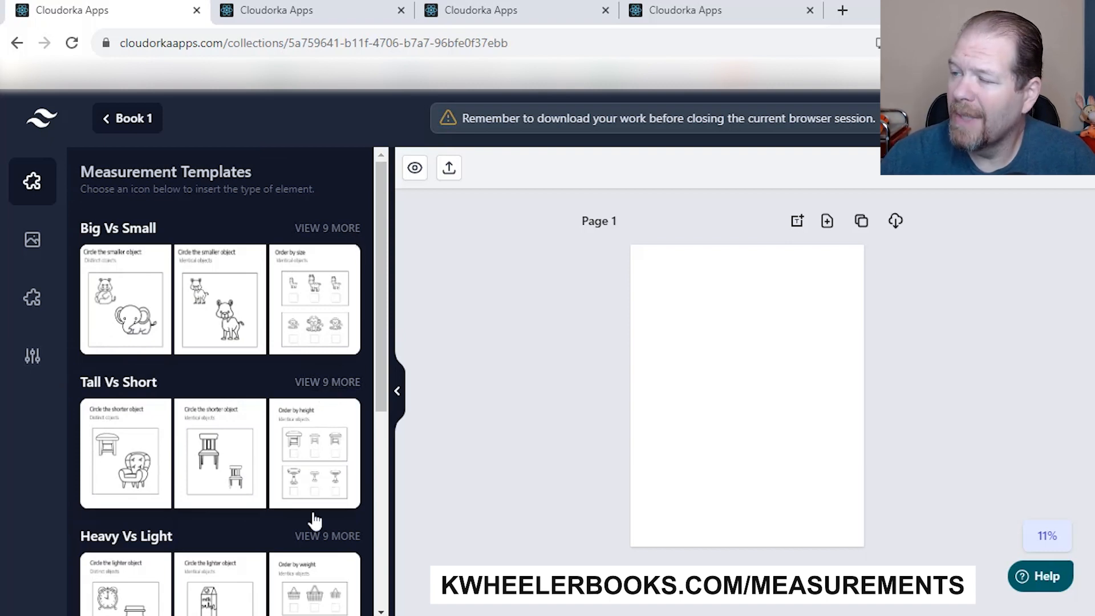
scroll(318, 547, down, 6)
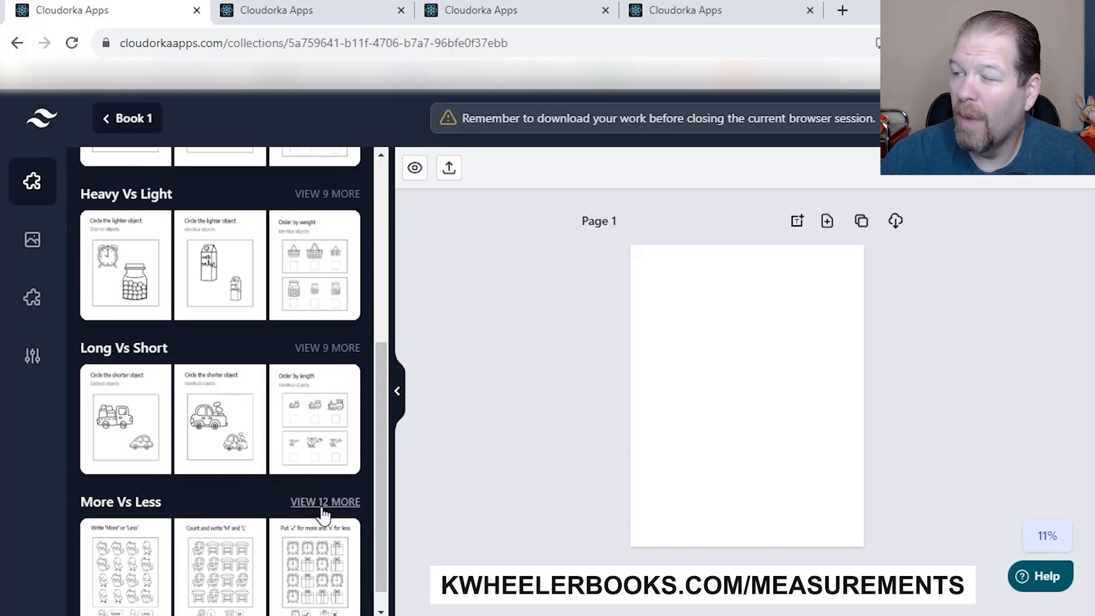
scroll(323, 515, up, 7)
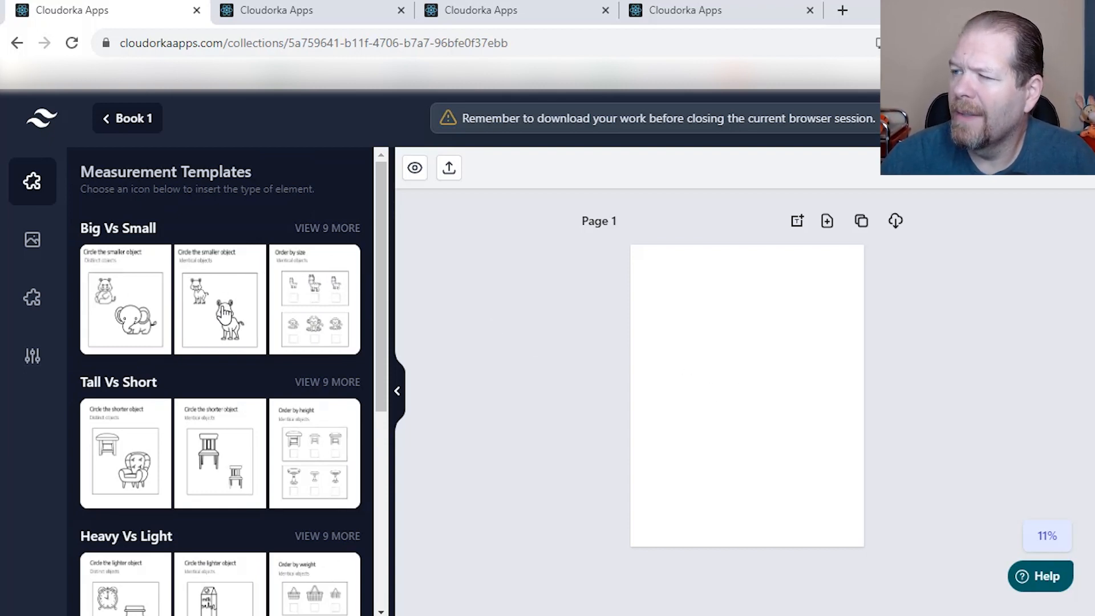
click(316, 234)
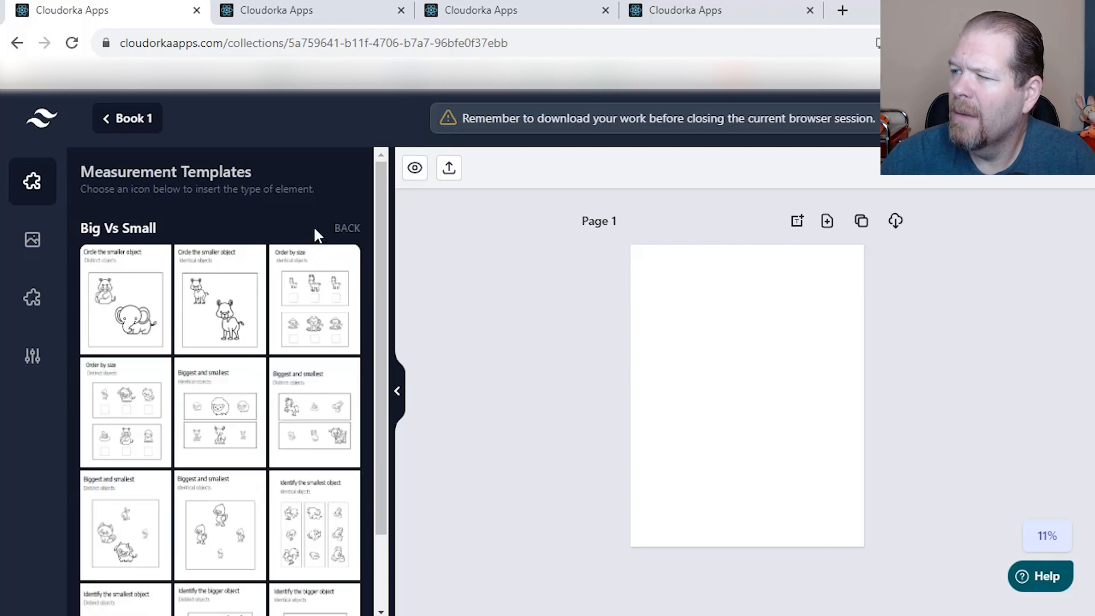
scroll(280, 439, down, 2)
scroll(276, 456, up, 2)
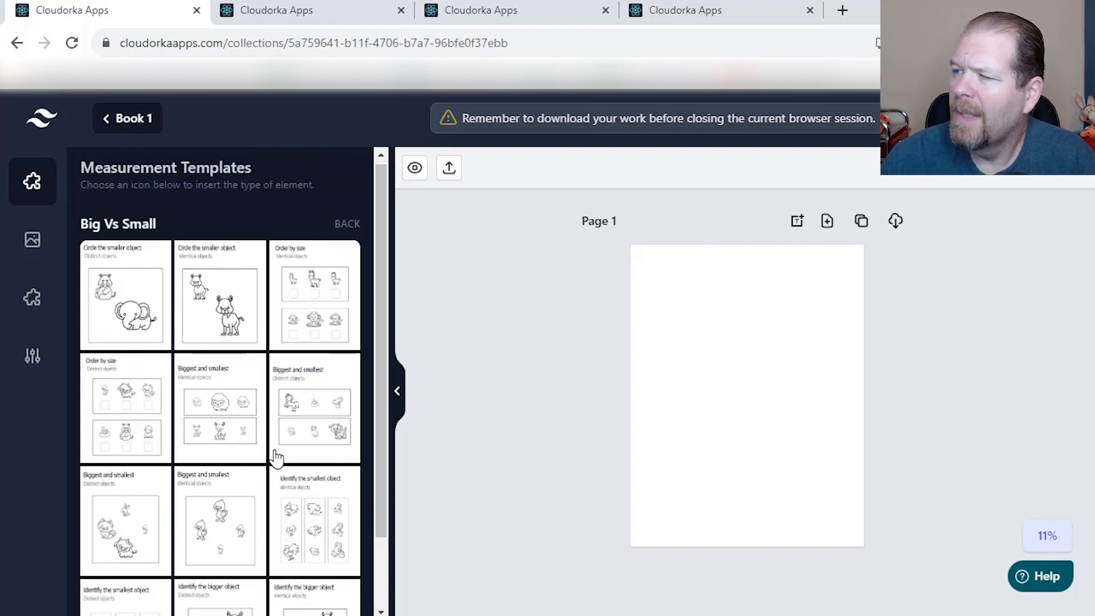
click(212, 297)
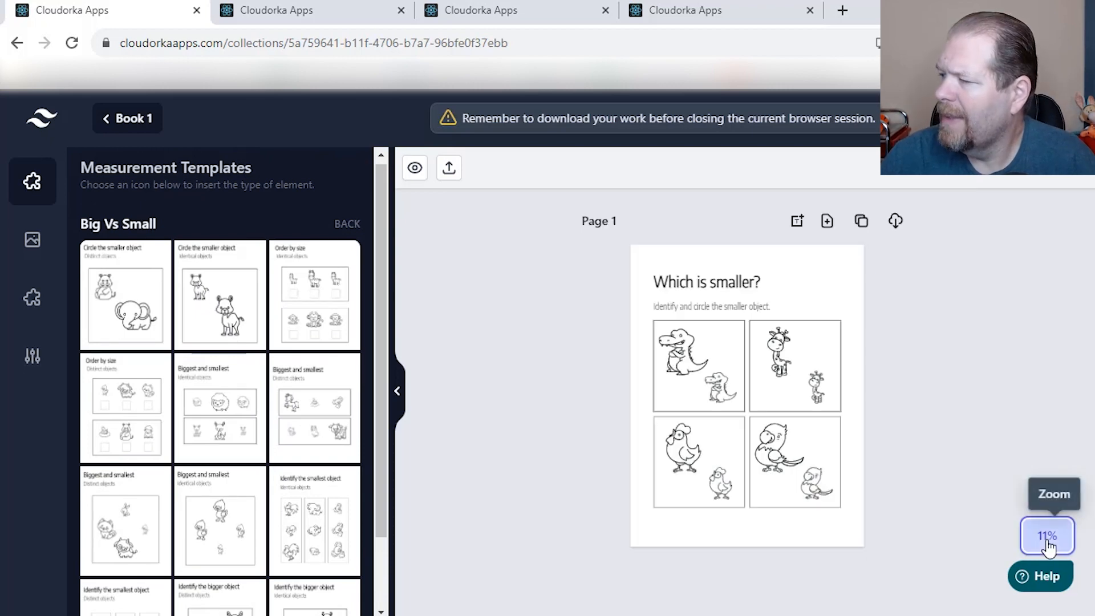
Step: Set the page zoom to 25% and look over the whole worksheet
click(1047, 539)
click(1045, 381)
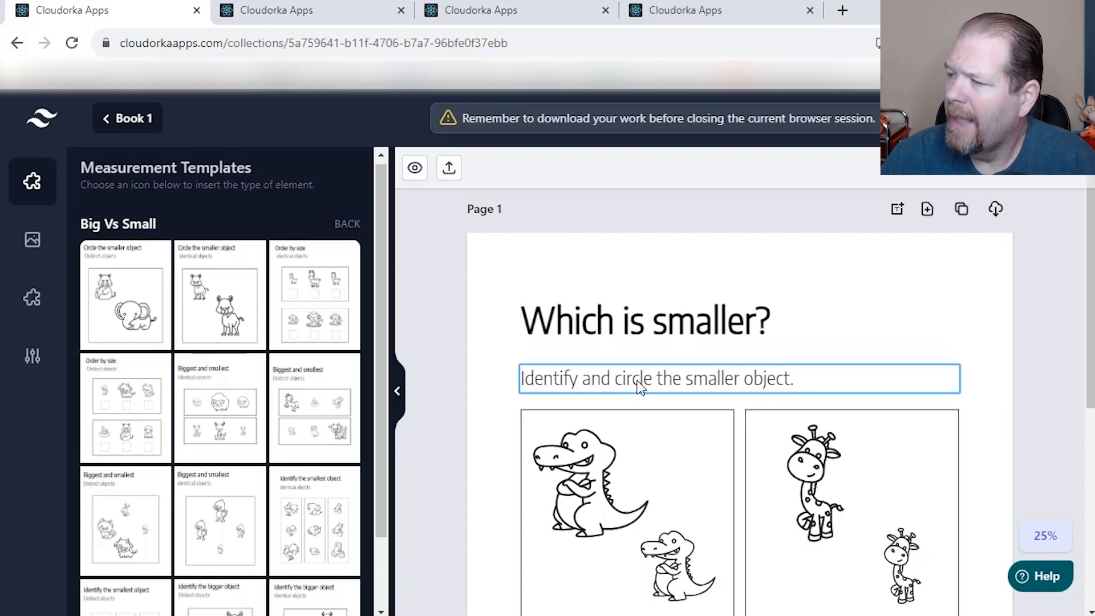
scroll(639, 387, down, 5)
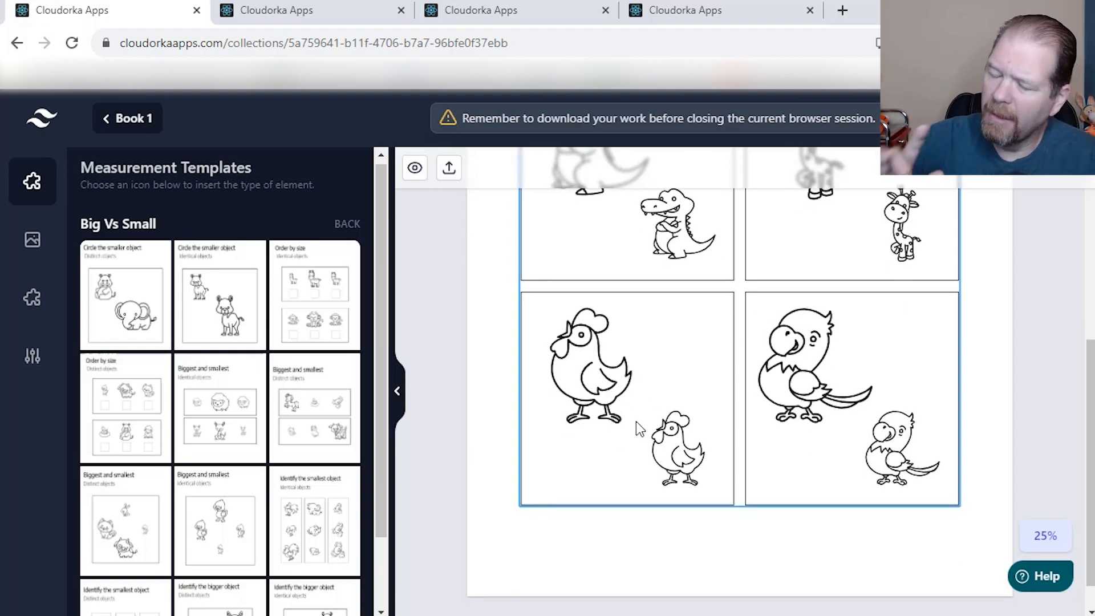
scroll(635, 421, up, 5)
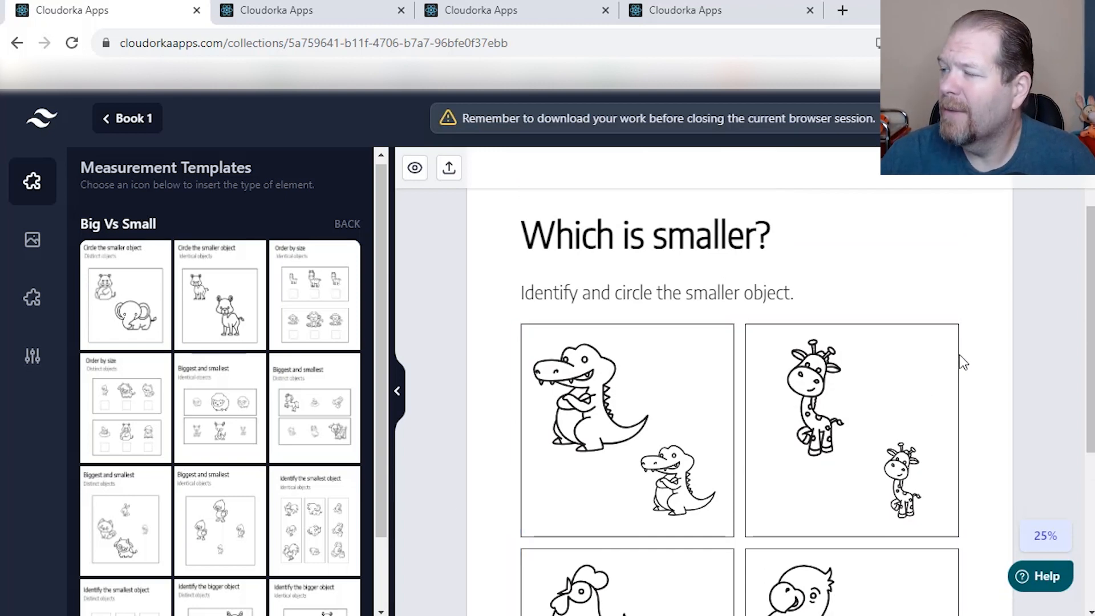
Step: Browse the built-in icon categories available for the worksheet grid without applying any
click(812, 495)
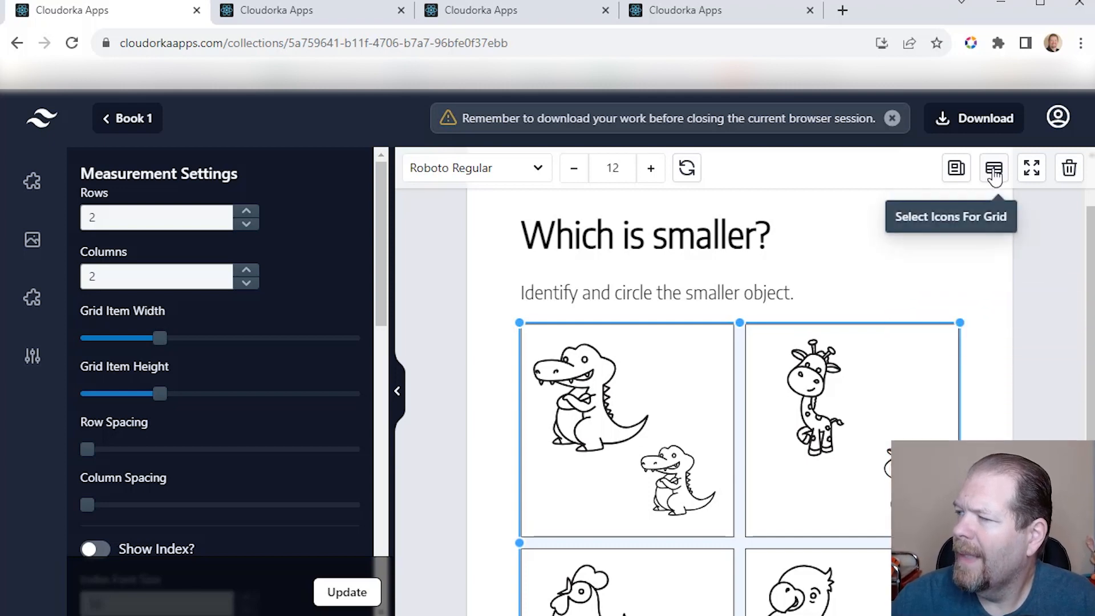
click(992, 171)
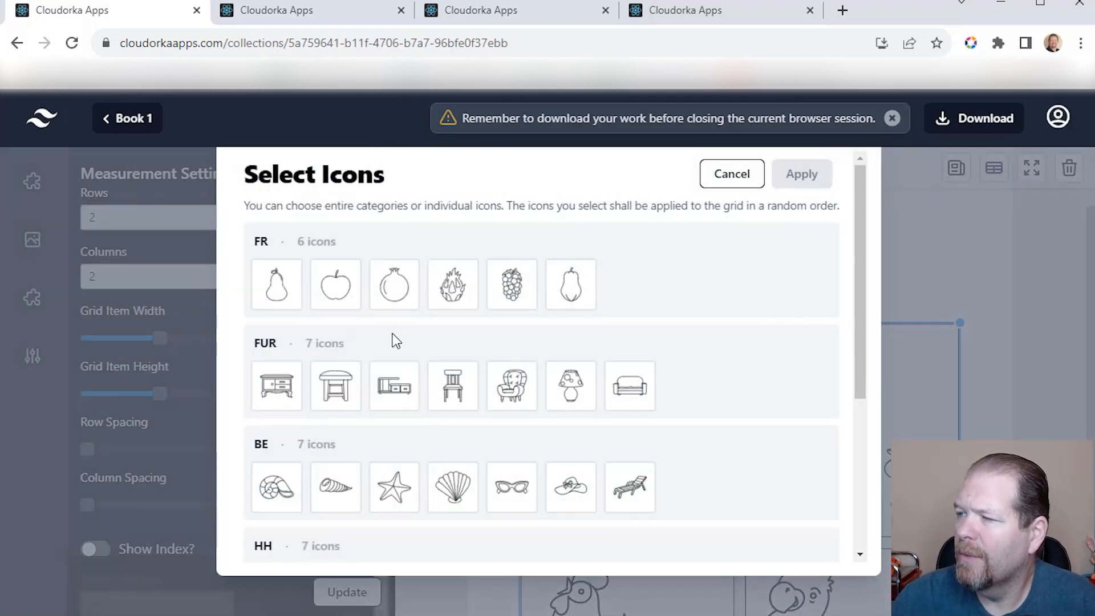
scroll(384, 313, down, 1)
scroll(383, 313, down, 3)
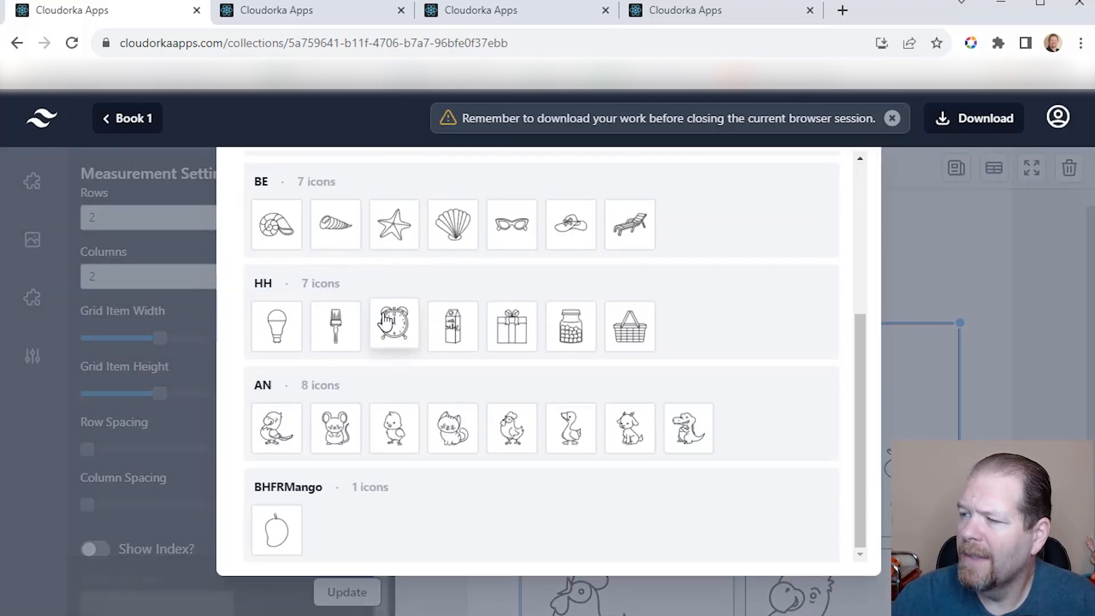
scroll(371, 342, up, 5)
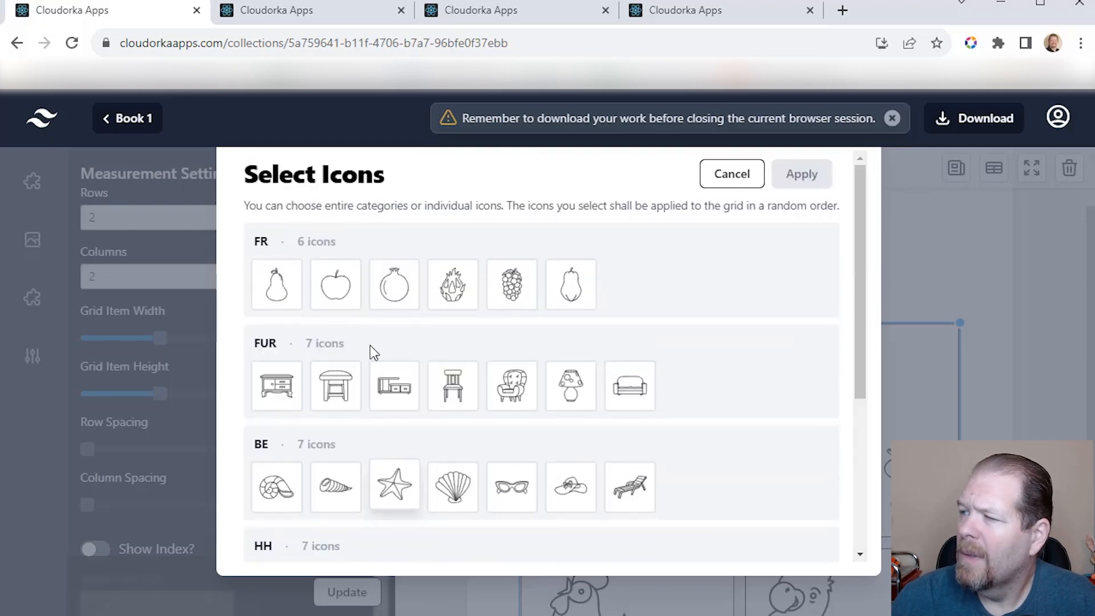
click(730, 173)
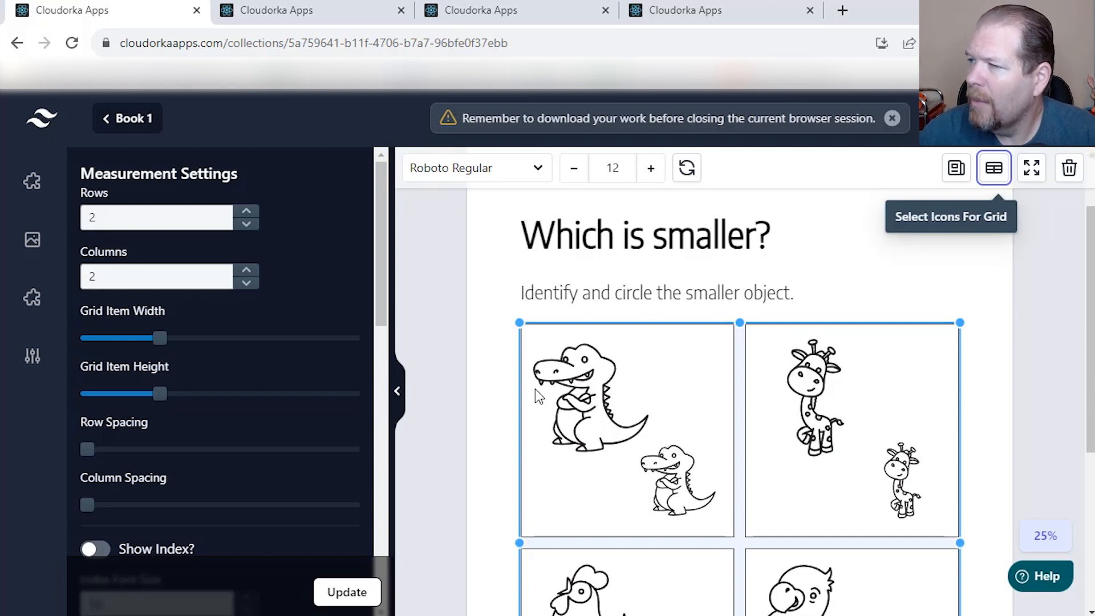
Step: Upload the four coloured vehicle images as custom icons
click(801, 208)
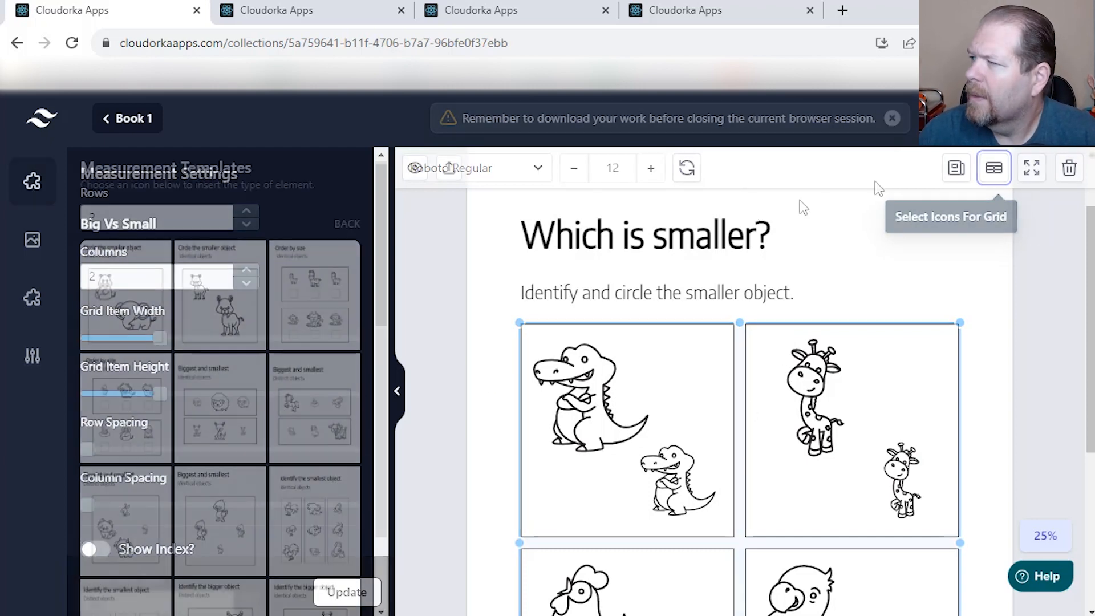
click(449, 168)
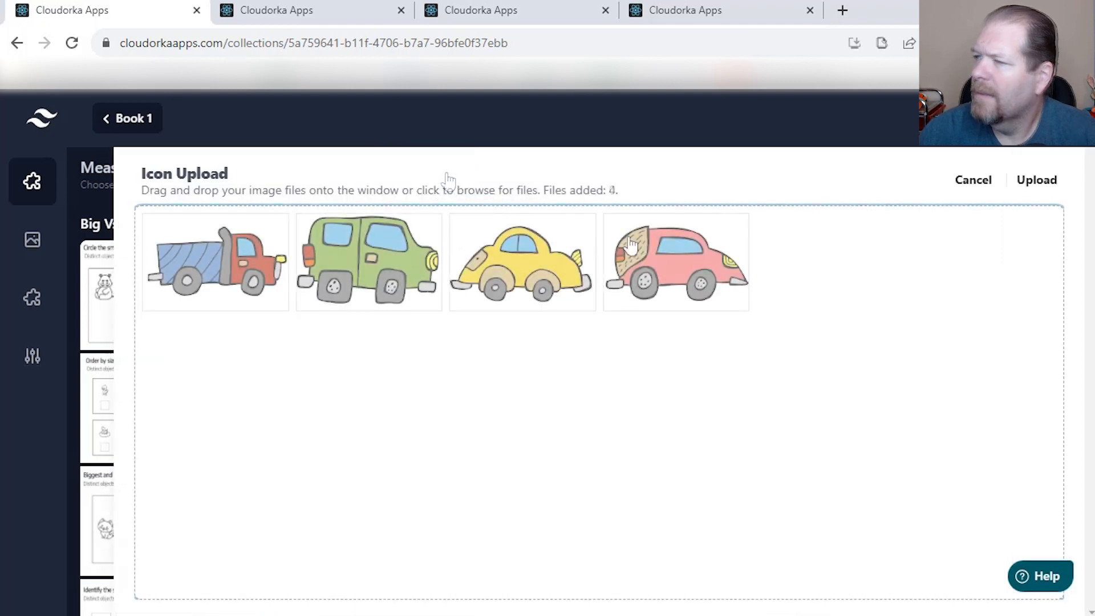
click(1041, 182)
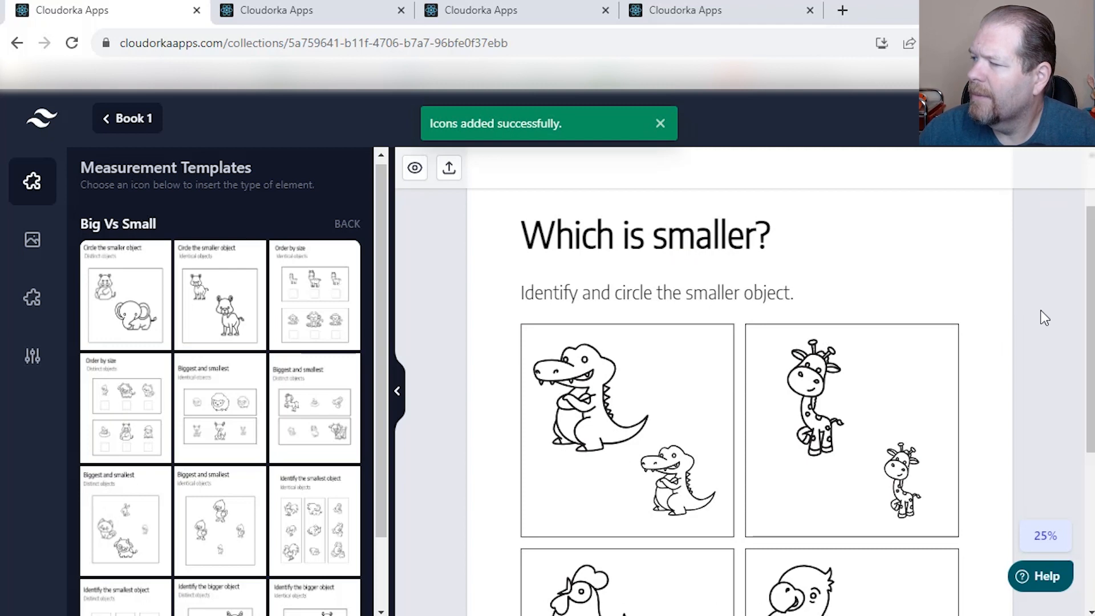
Step: Select the uploaded blue truck and yellow car from Your Images as icons for the worksheet grid
click(882, 408)
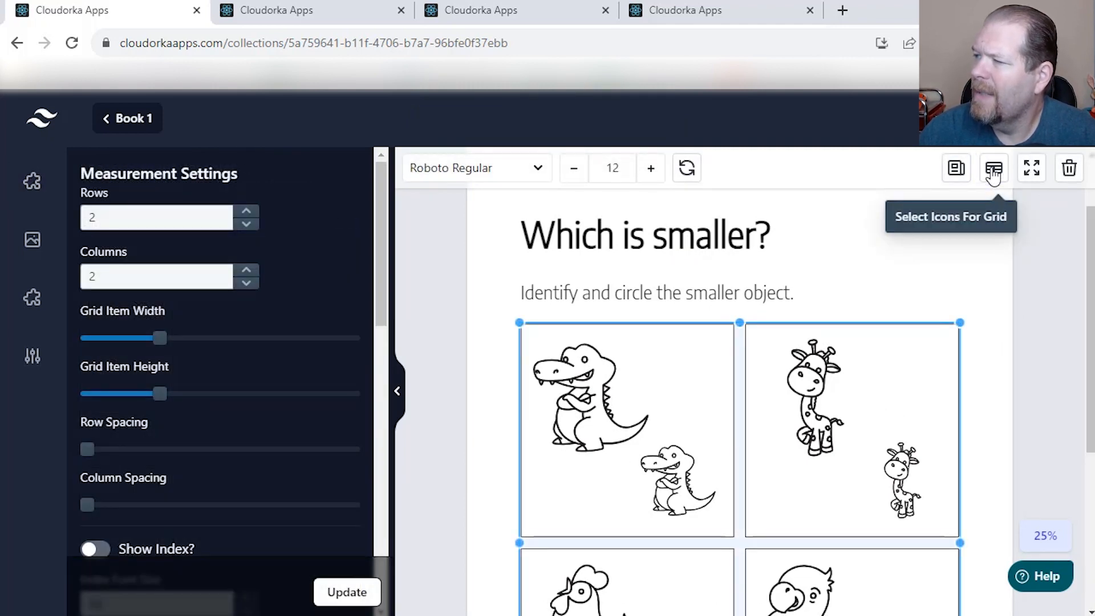
click(993, 170)
scroll(618, 428, down, 10)
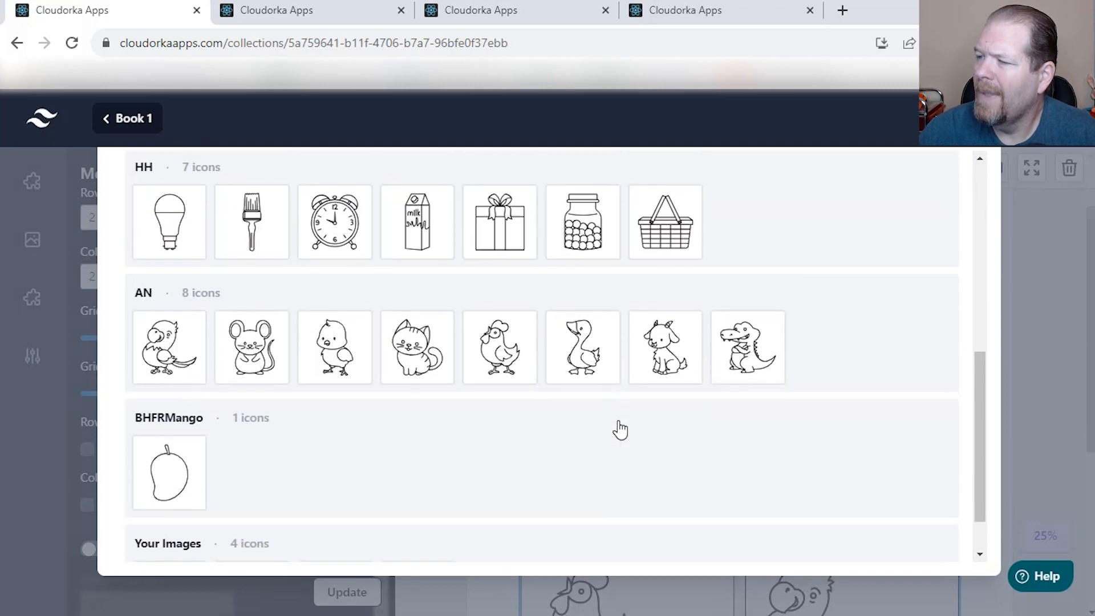
scroll(620, 429, down, 2)
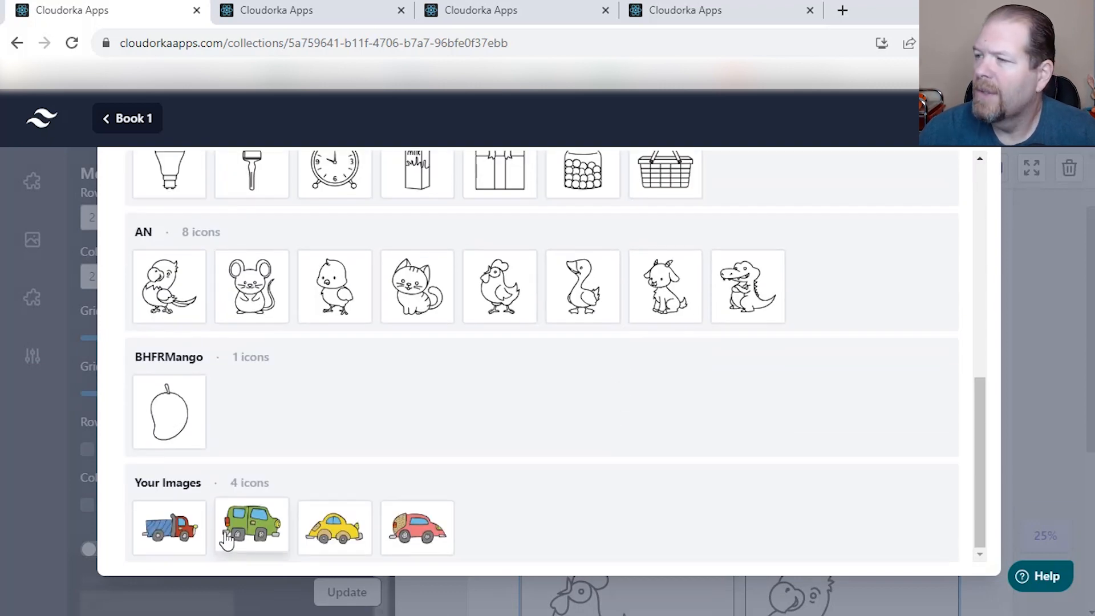
click(188, 536)
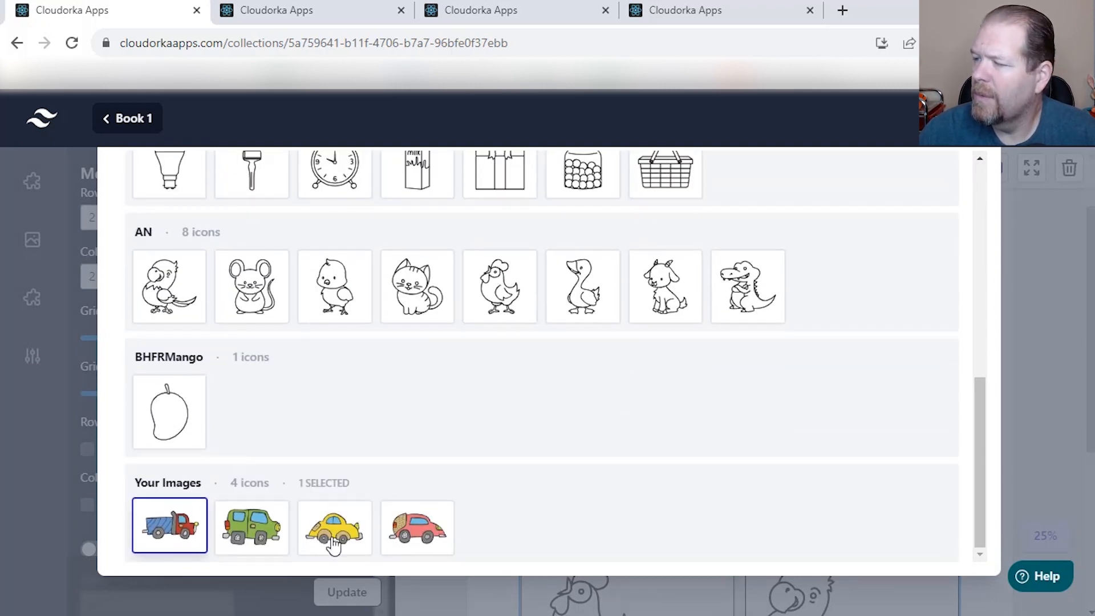
click(336, 528)
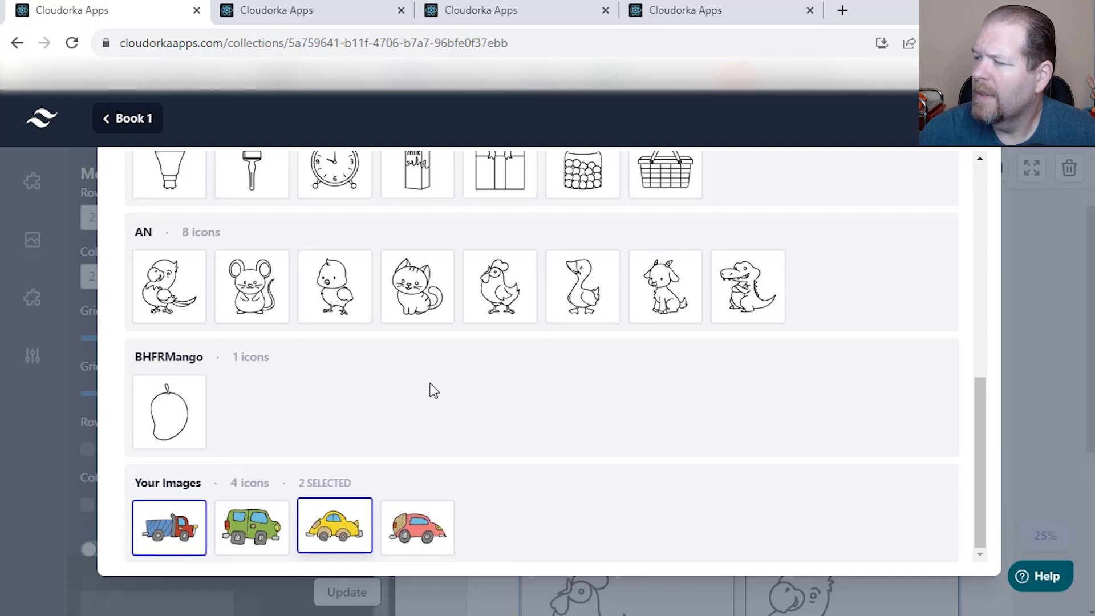
Step: Add the cat, parrot, crocodile, alarm clock, starfish, spiral shell and armchair icons to the selection and apply it to the grid
click(402, 288)
click(168, 286)
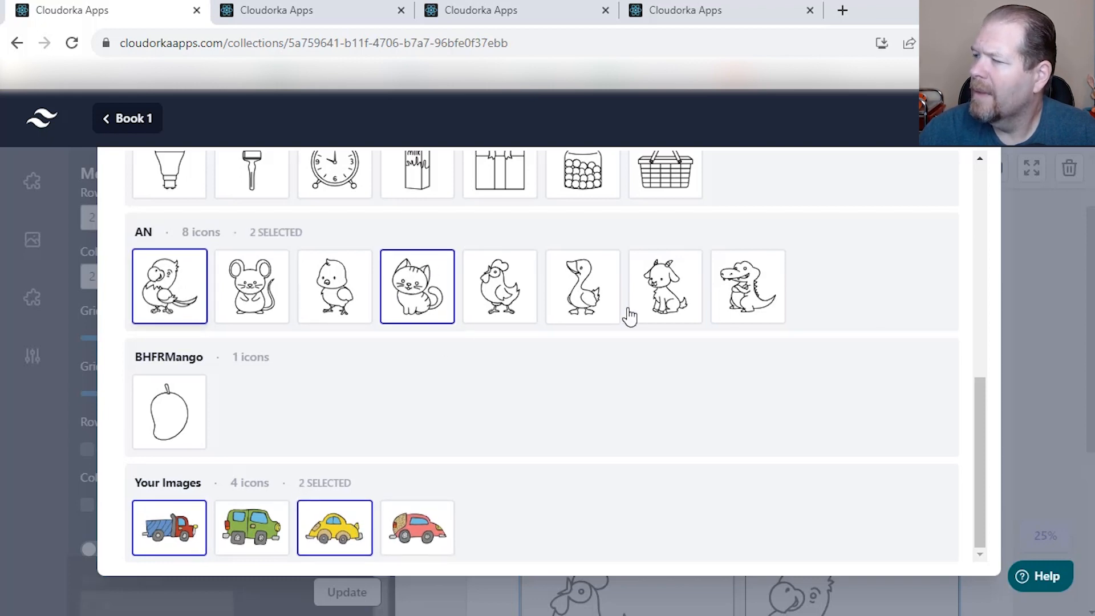
click(727, 299)
scroll(706, 330, up, 5)
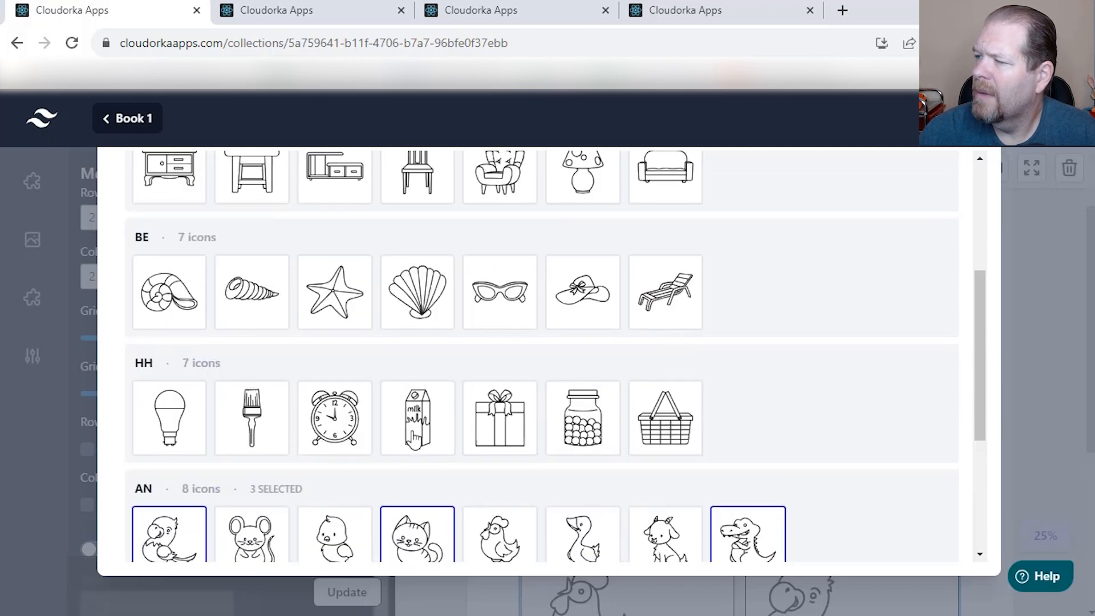
click(342, 425)
click(335, 292)
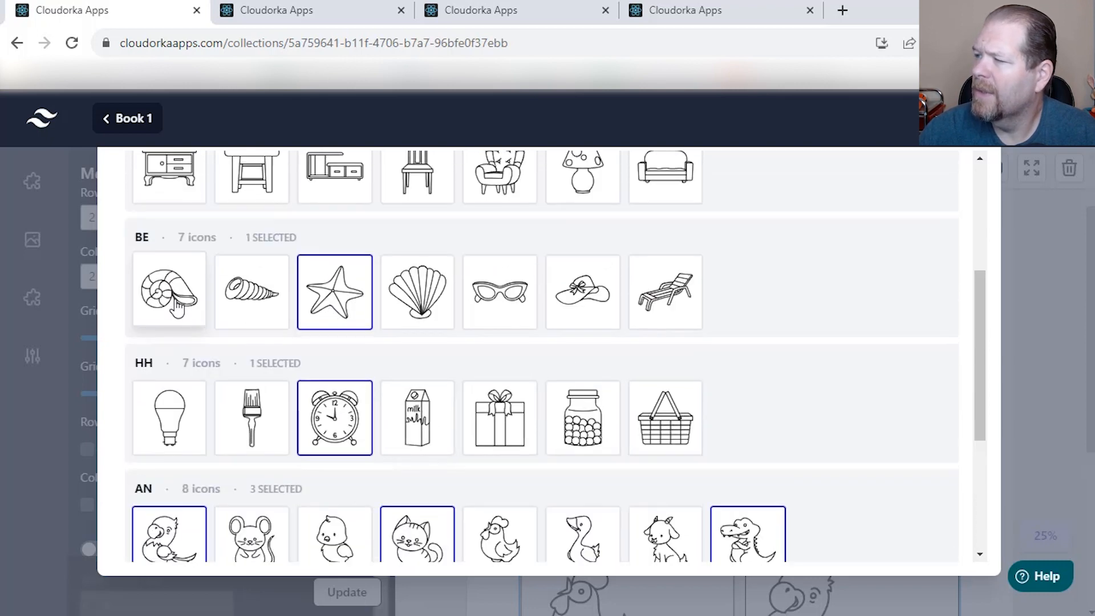
click(169, 292)
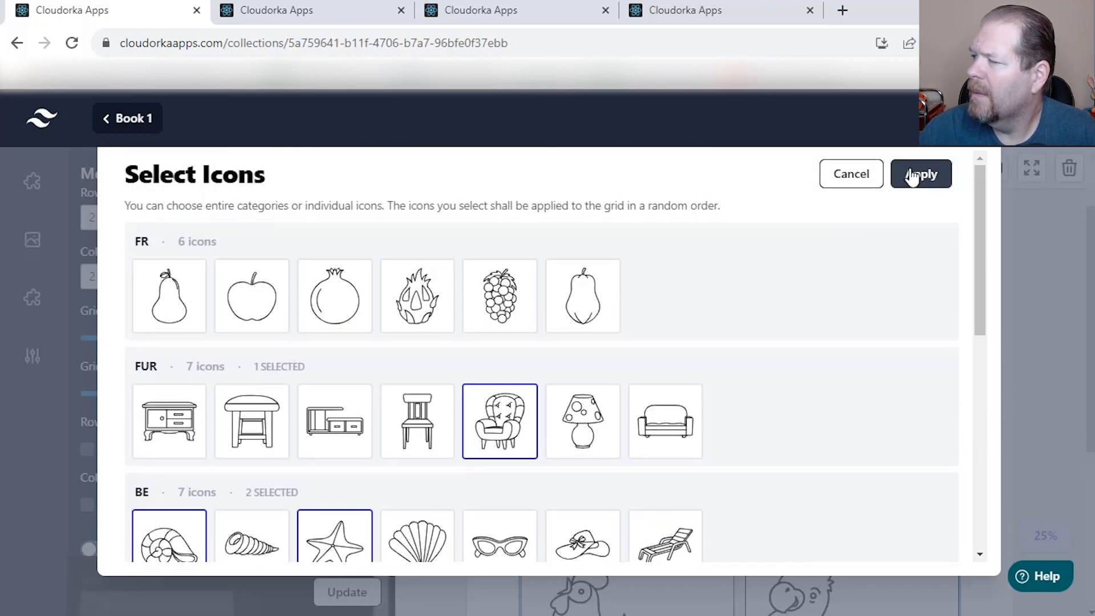
click(912, 172)
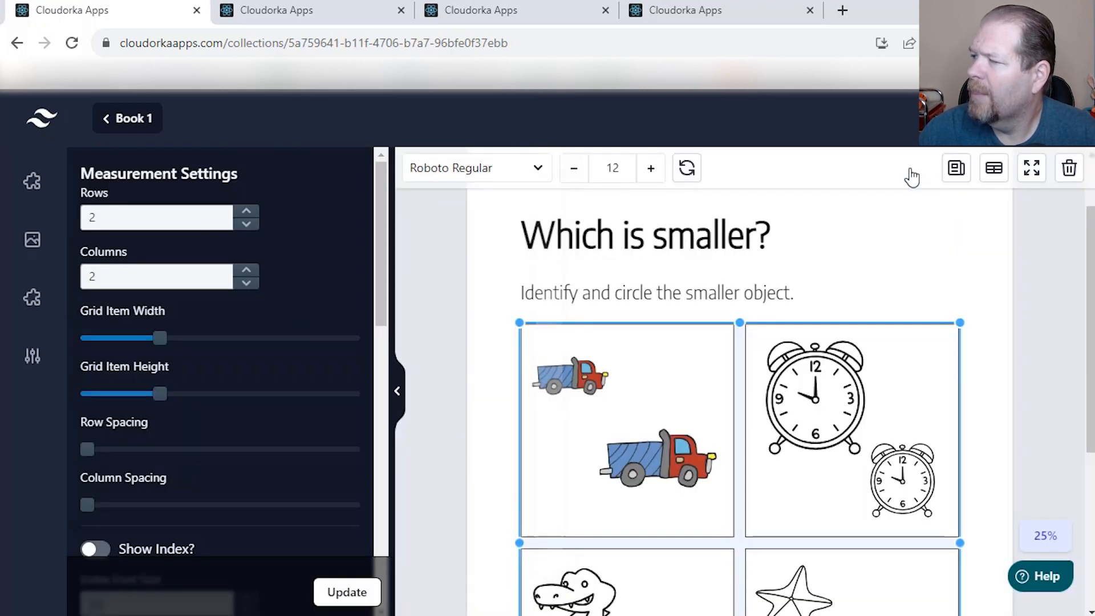
scroll(752, 529, down, 3)
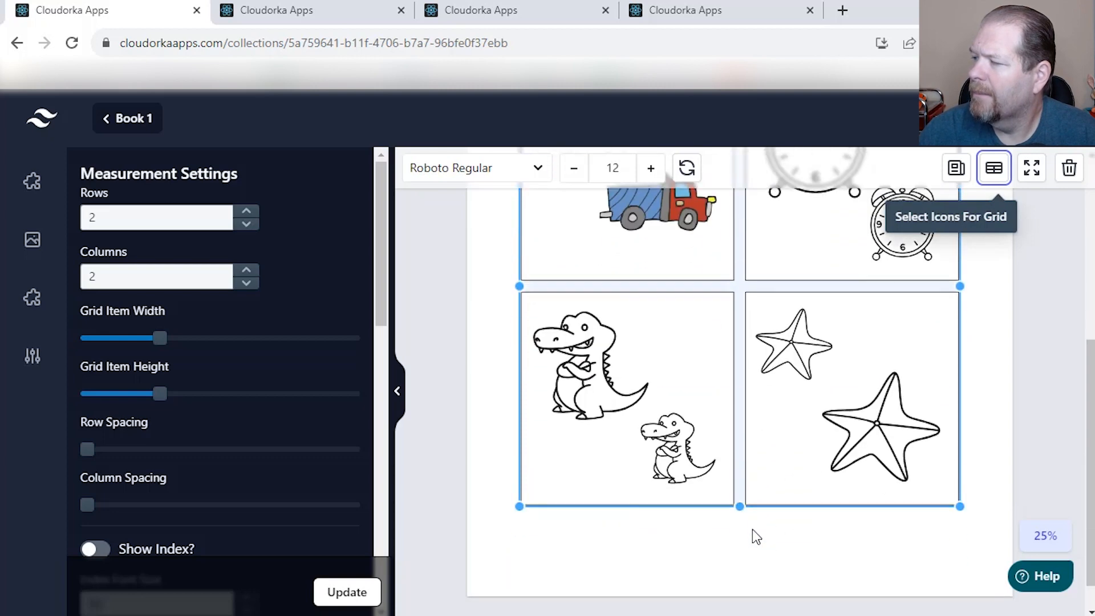
Step: Regenerate the worksheet grid's data to get a new random arrangement of the selected icons, and check the new pairs
scroll(734, 491, up, 3)
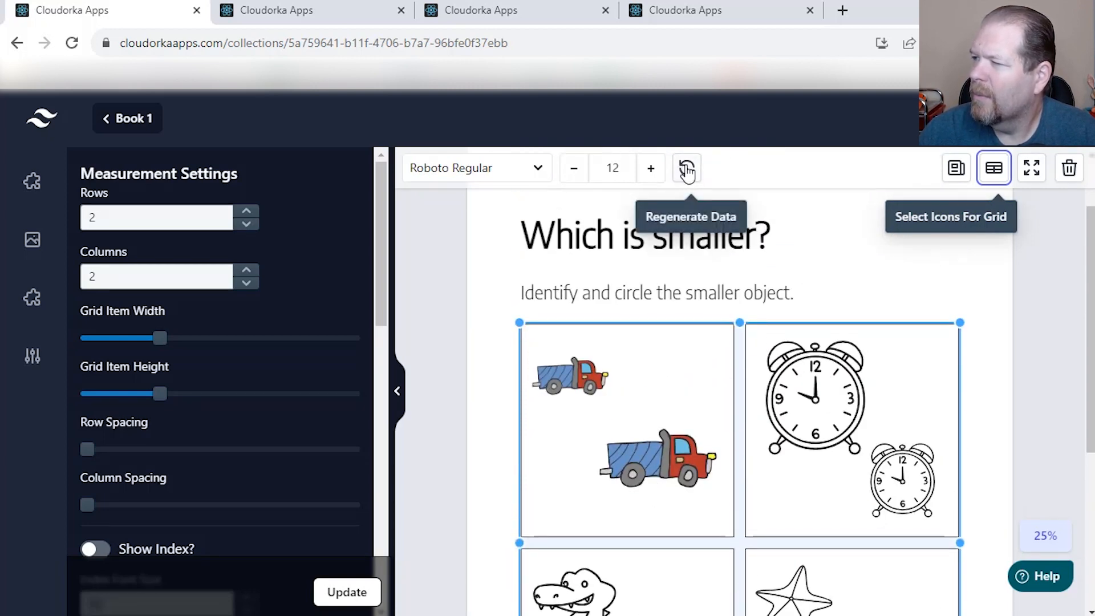
click(687, 171)
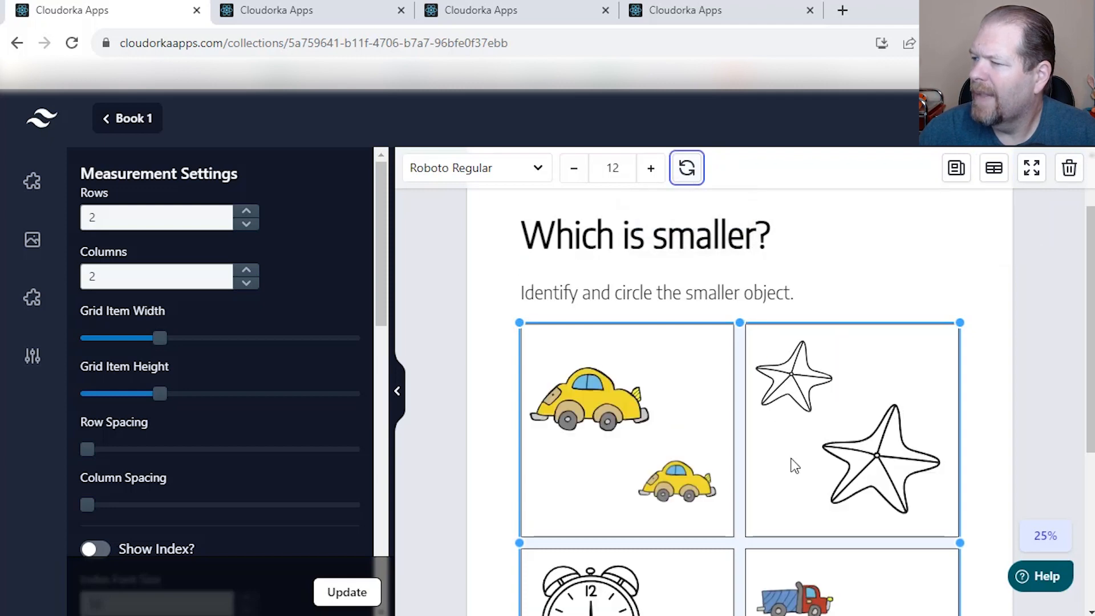
scroll(792, 463, down, 4)
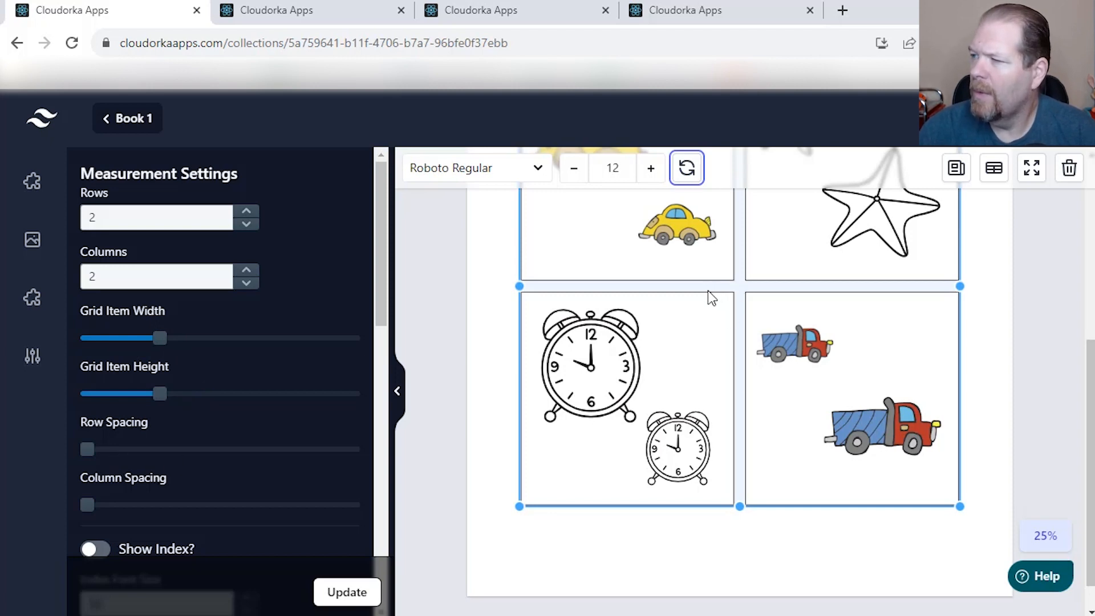
Step: Set the grid's image repetition type to Distinct and update the worksheet so each box compares two different objects
scroll(289, 501, down, 5)
scroll(289, 504, down, 4)
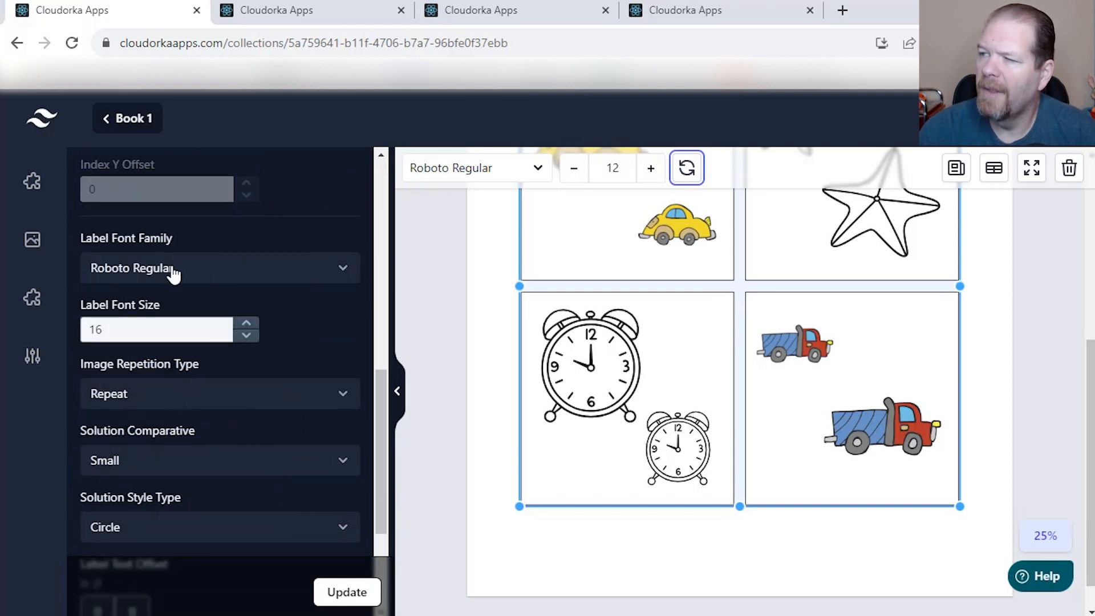
scroll(584, 303, up, 6)
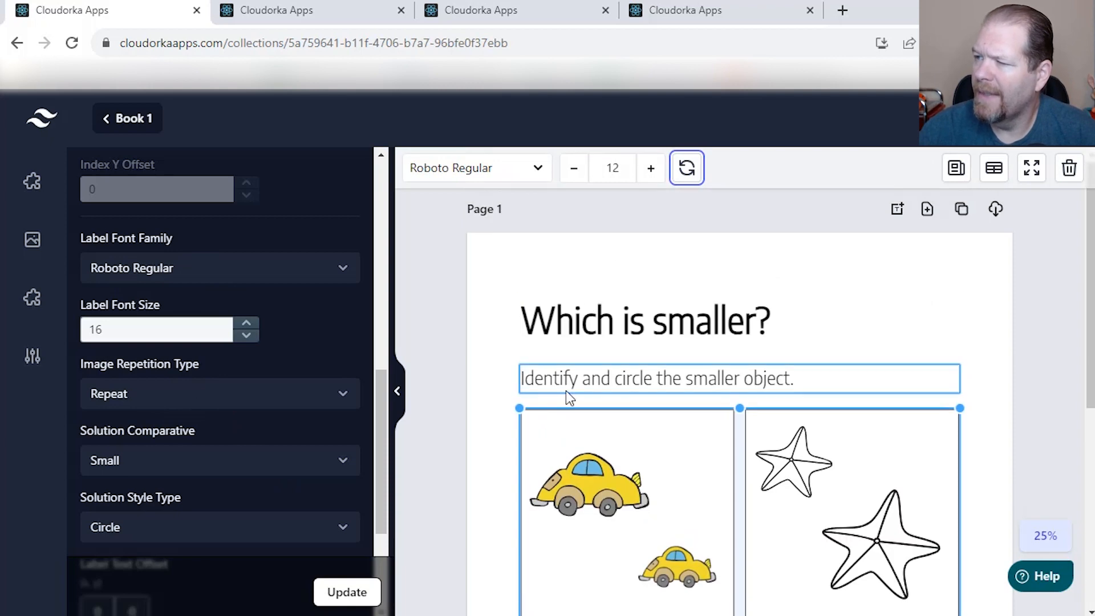
scroll(309, 497, down, 1)
scroll(309, 506, down, 3)
scroll(310, 484, up, 3)
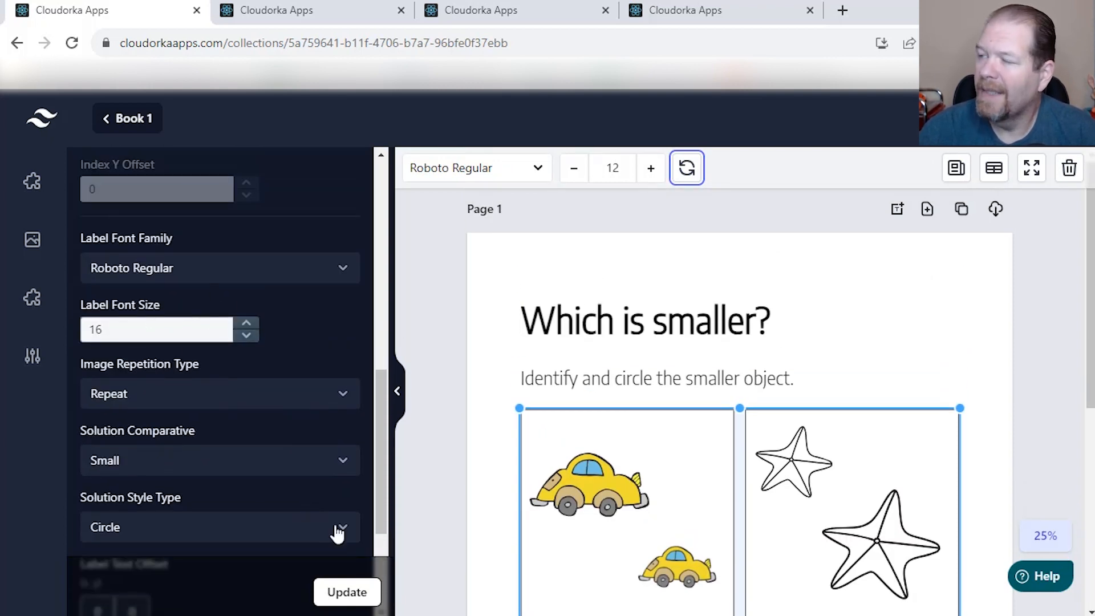
scroll(220, 424, down, 2)
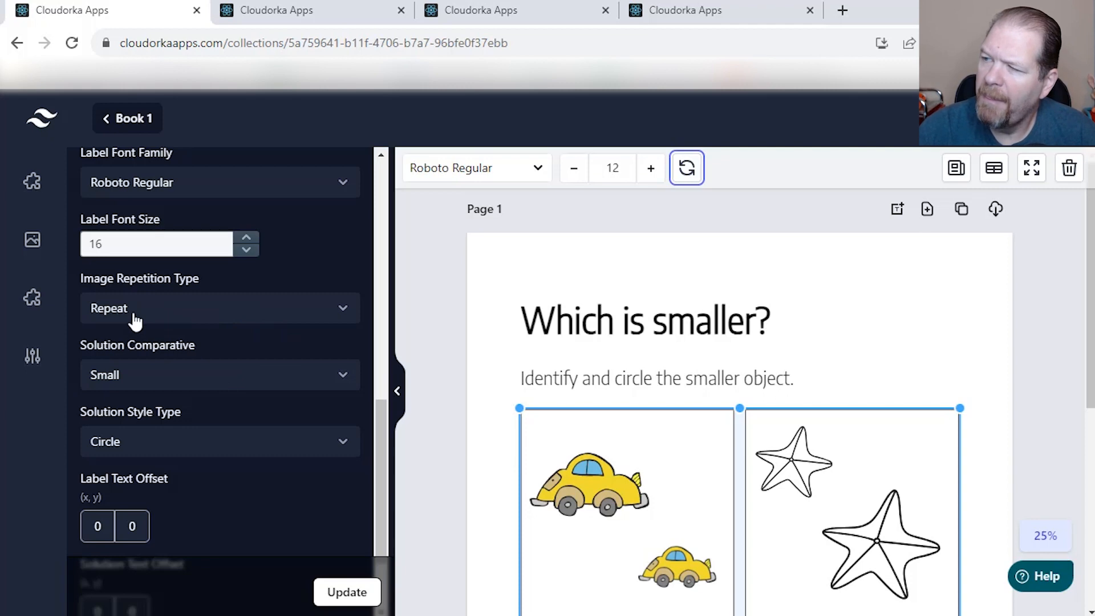
click(327, 311)
click(176, 355)
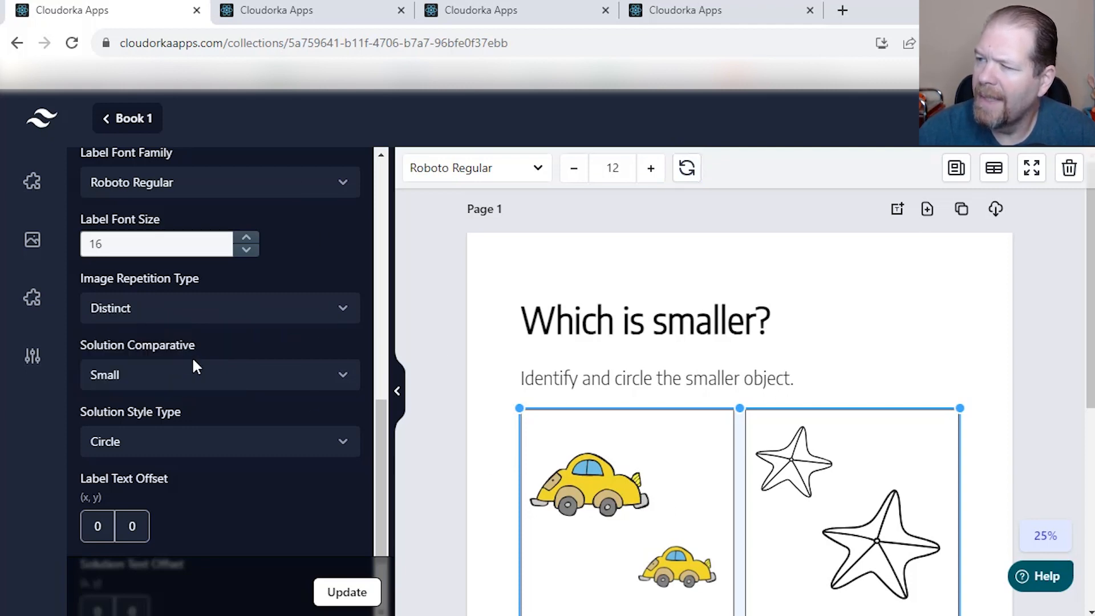
click(359, 597)
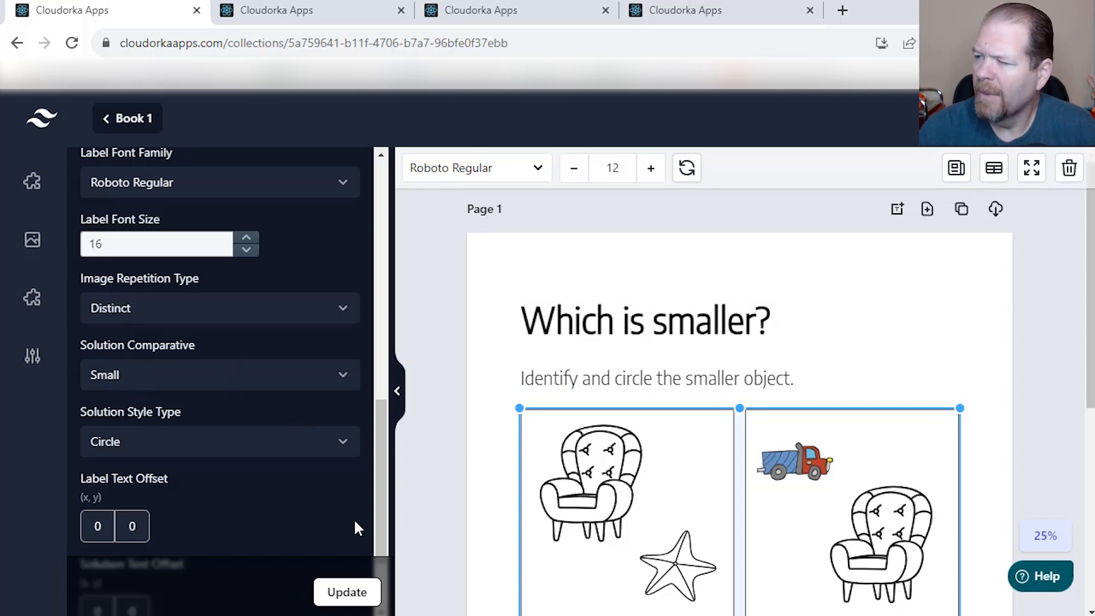
Step: Enable showing the solution in the grid and update the worksheet
scroll(353, 518, down, 2)
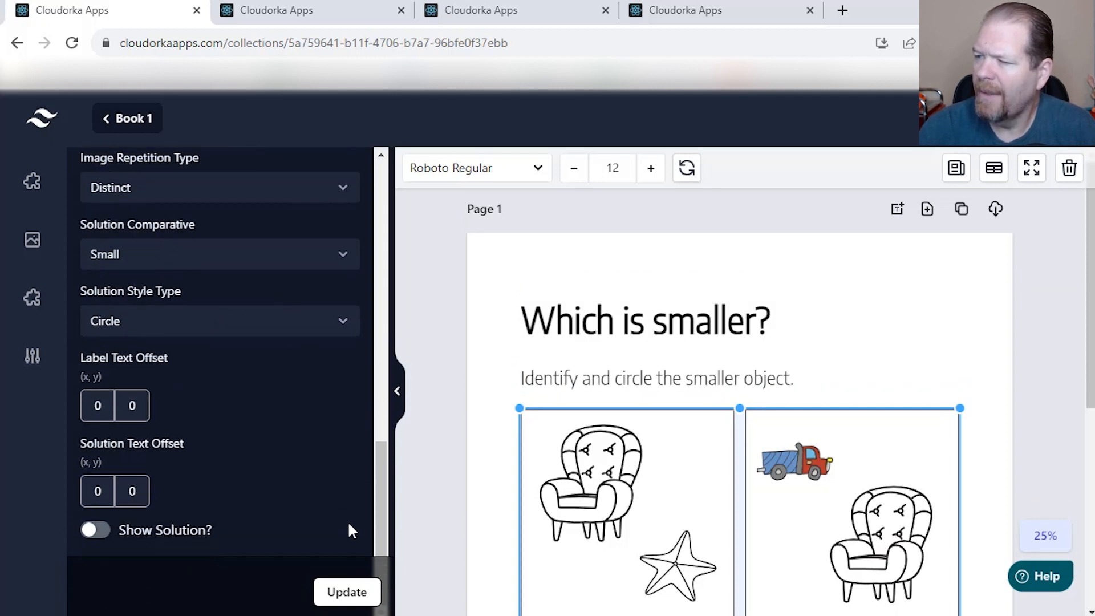
click(96, 530)
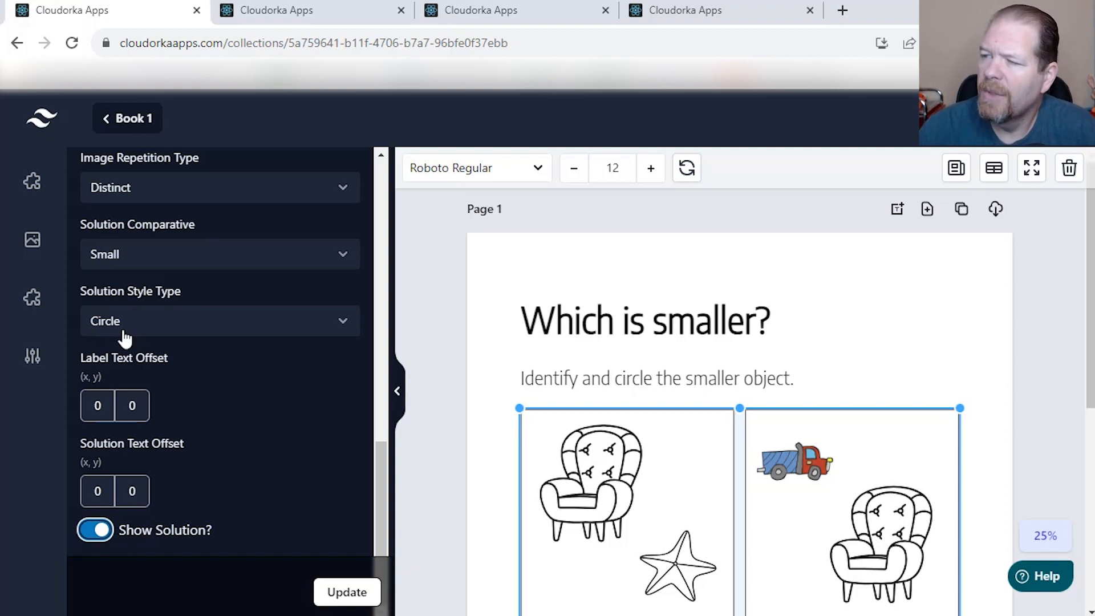
click(329, 599)
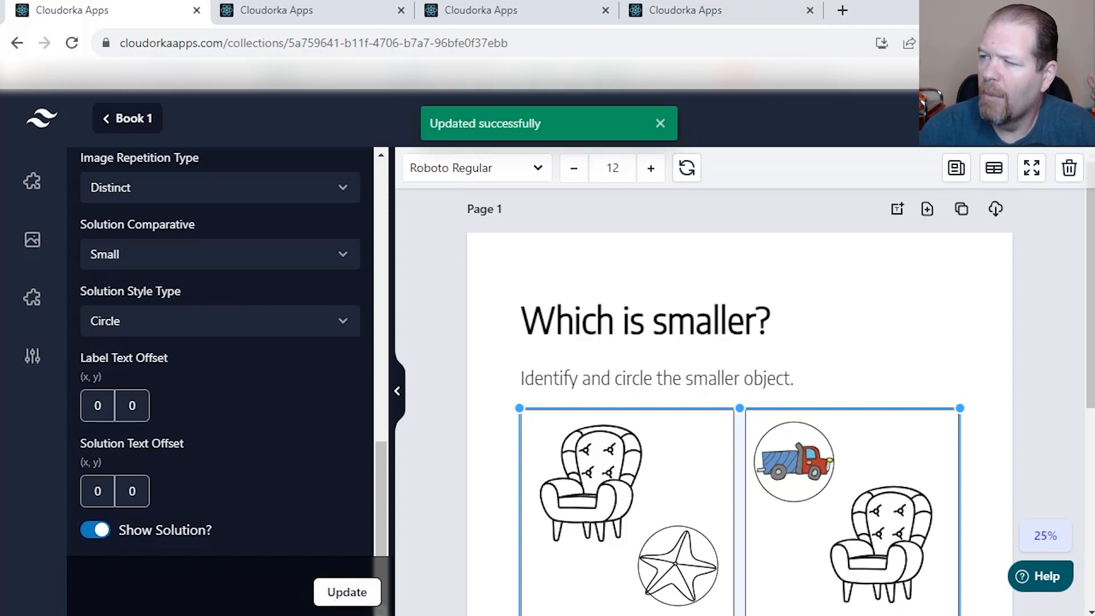
Step: Set the grid's solution comparative to Big and update the worksheet
click(292, 268)
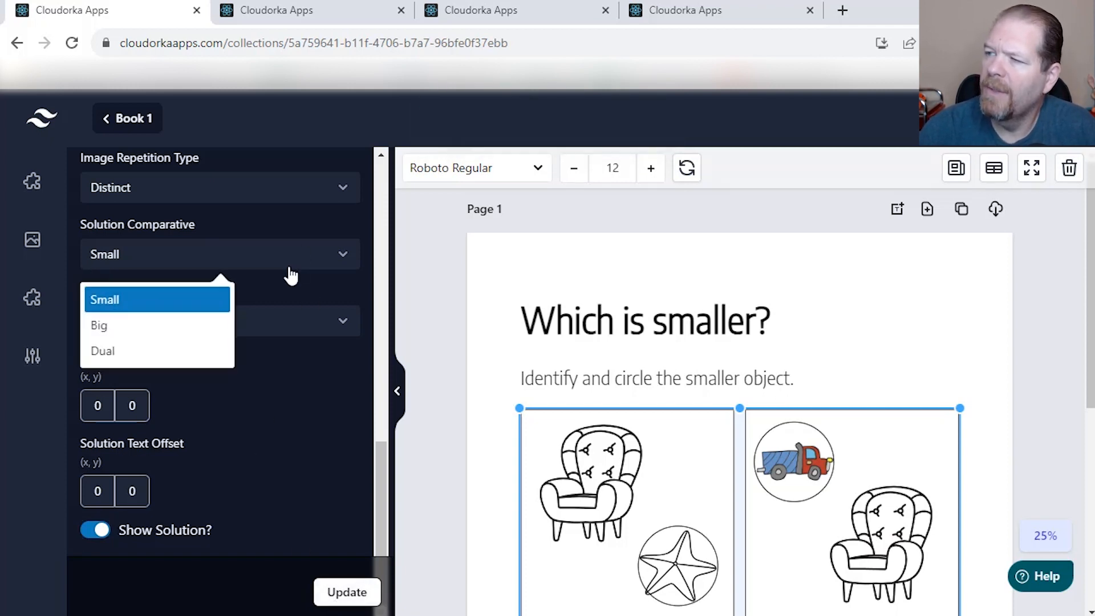
click(201, 337)
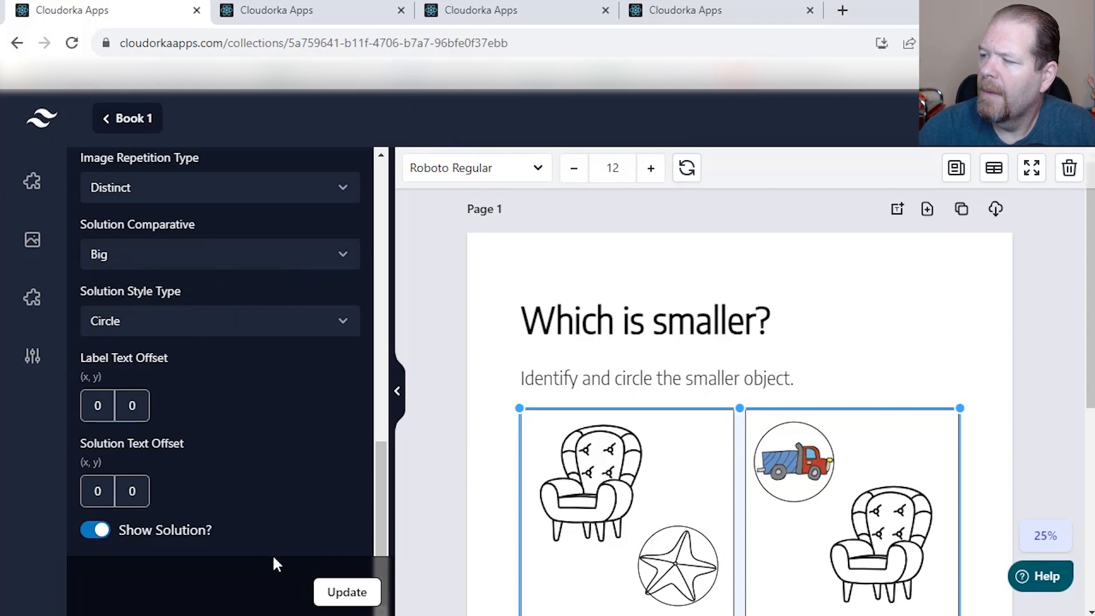
click(342, 594)
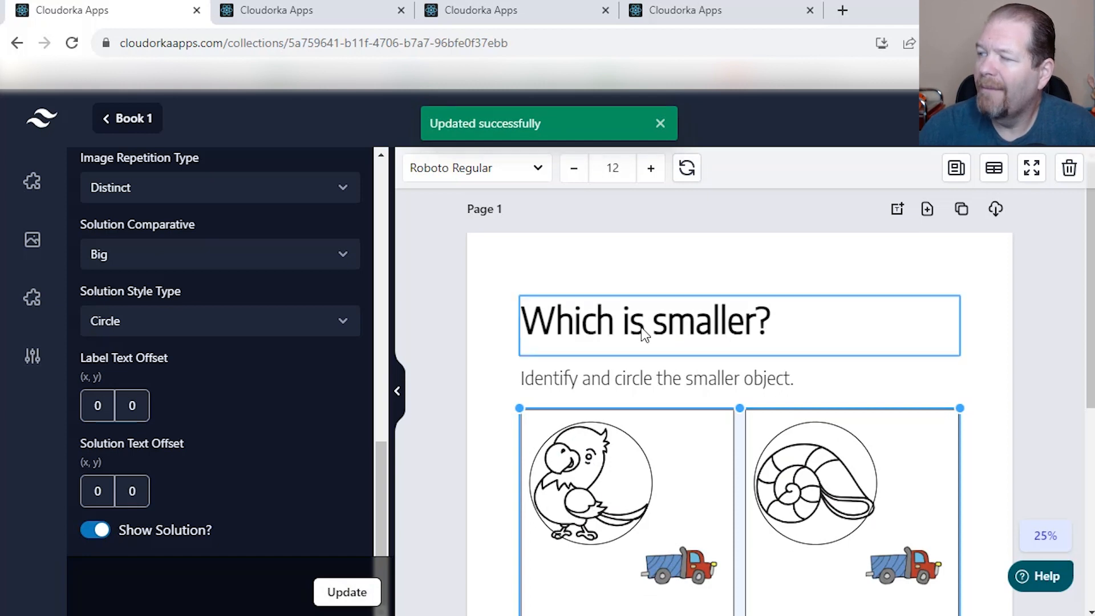
click(669, 333)
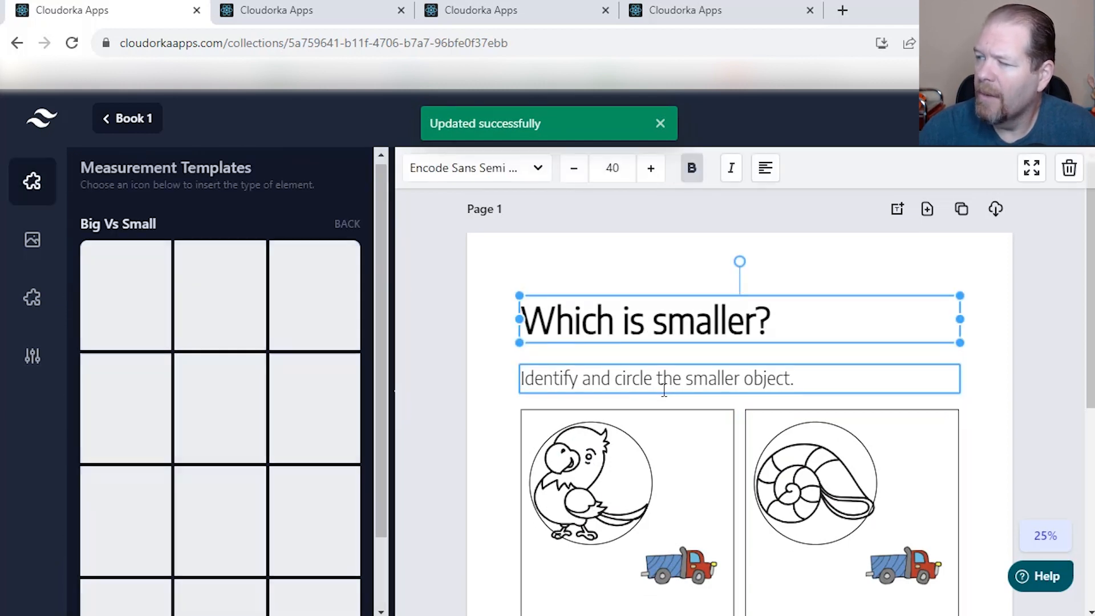
click(663, 391)
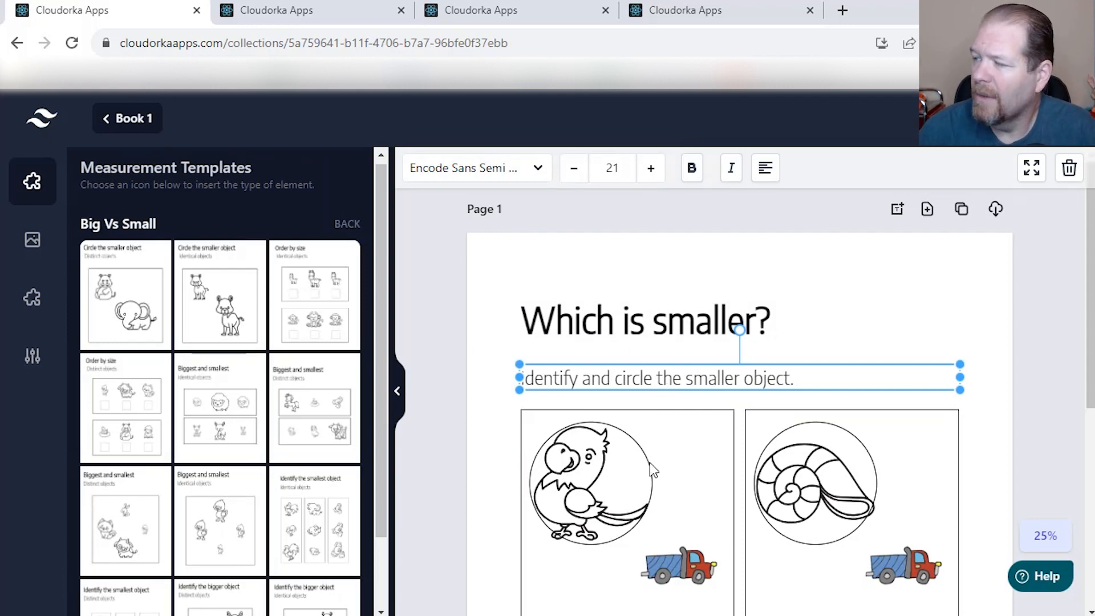
click(540, 467)
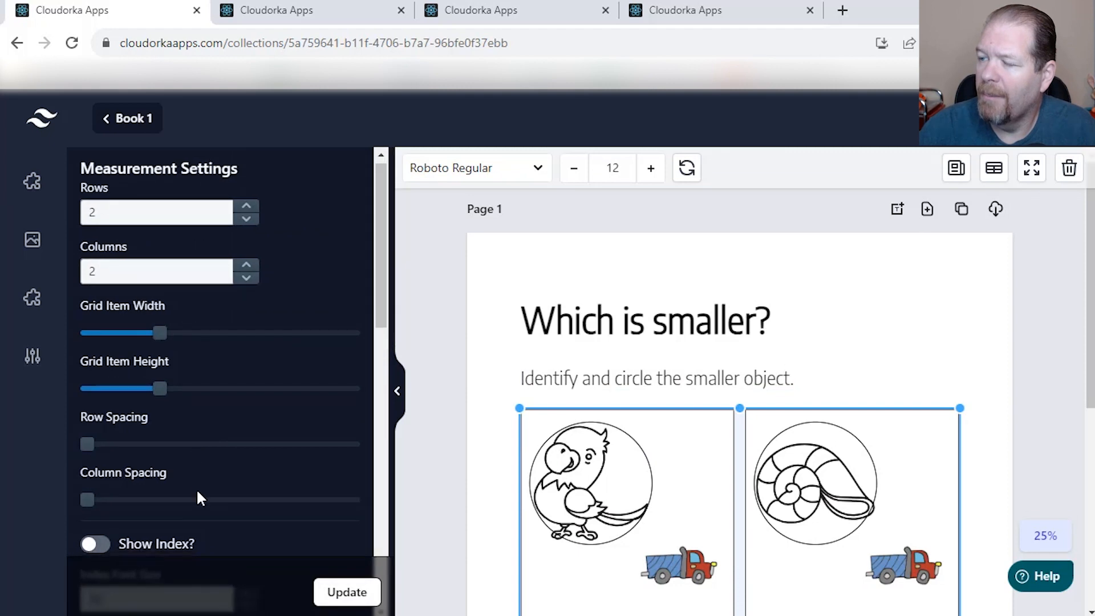
scroll(294, 389, down, 5)
click(292, 386)
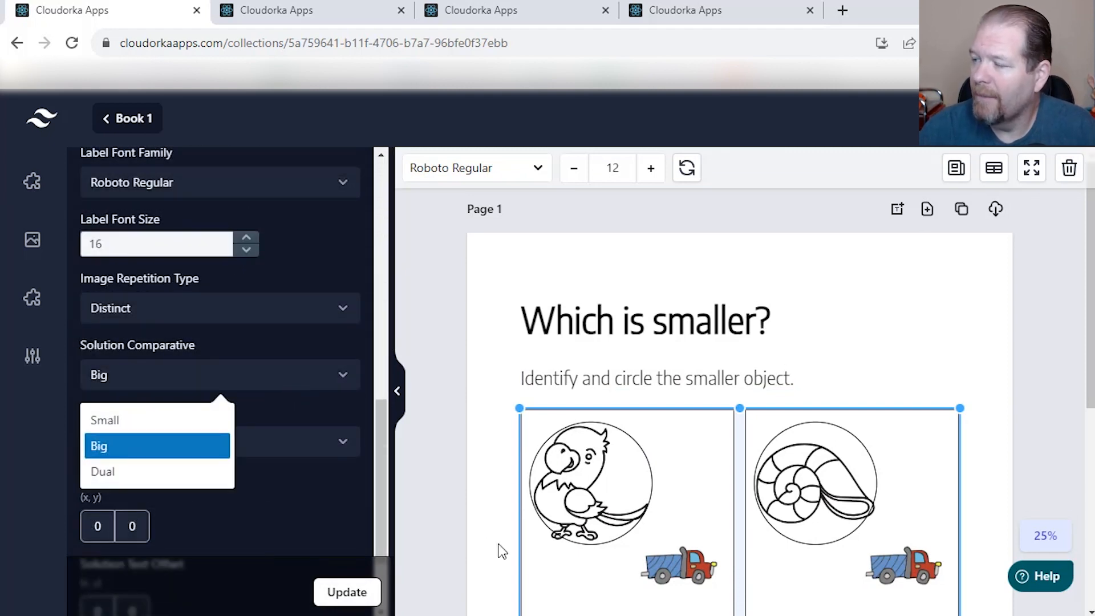
click(977, 334)
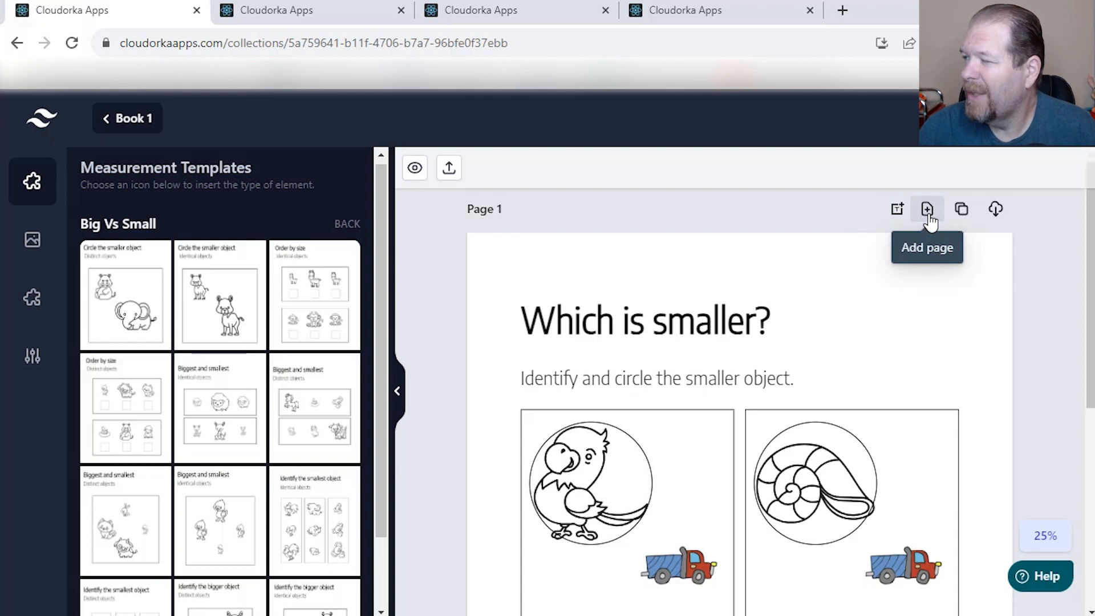
Step: Duplicate the "Which is smaller?" page and review the copy
click(960, 210)
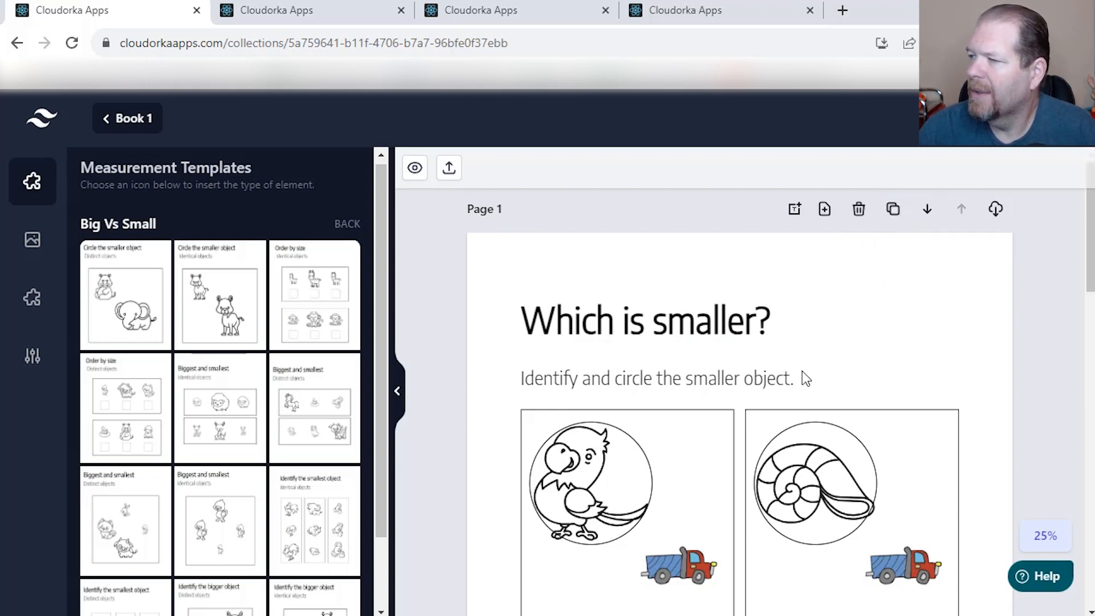
scroll(737, 454, down, 15)
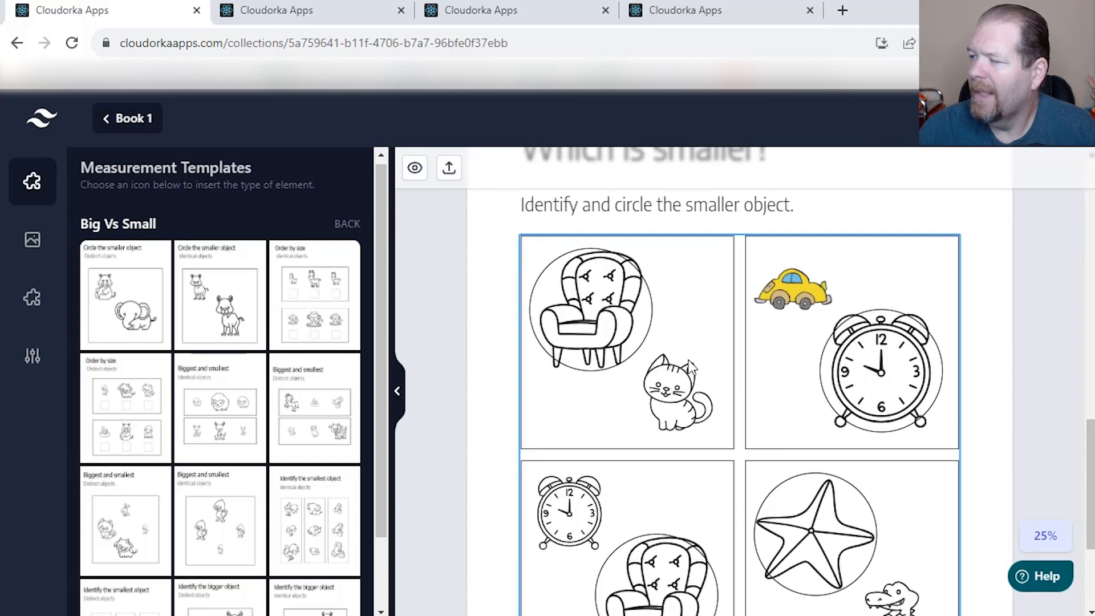
scroll(701, 368, up, 15)
scroll(700, 365, down, 10)
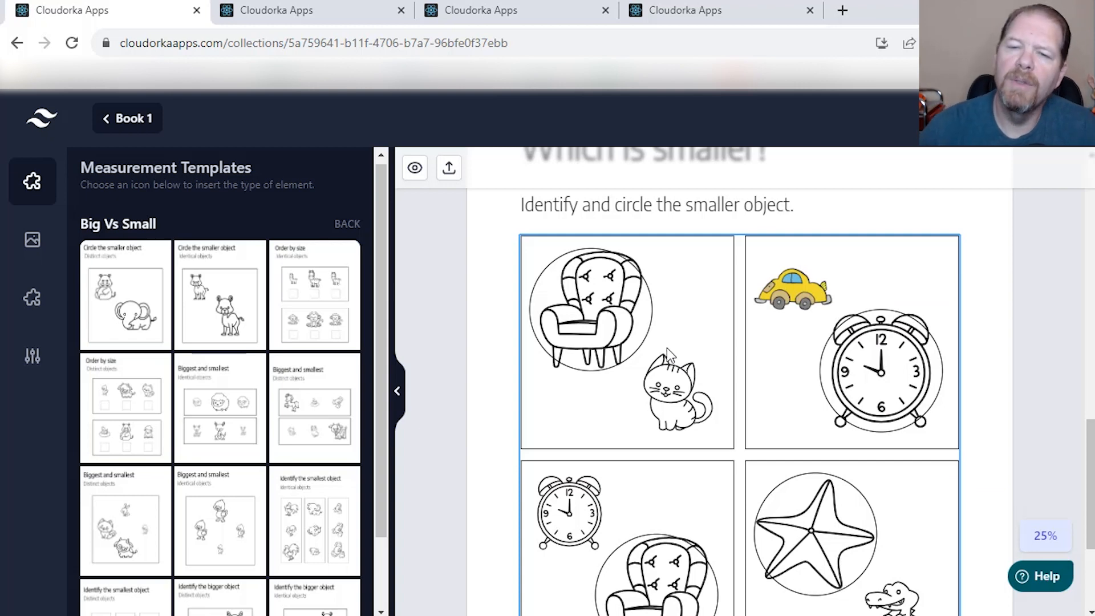
Step: Change the second page's title to "Which is bigger?" and its instruction to "Identify and circle the bigger object."
scroll(662, 264, up, 3)
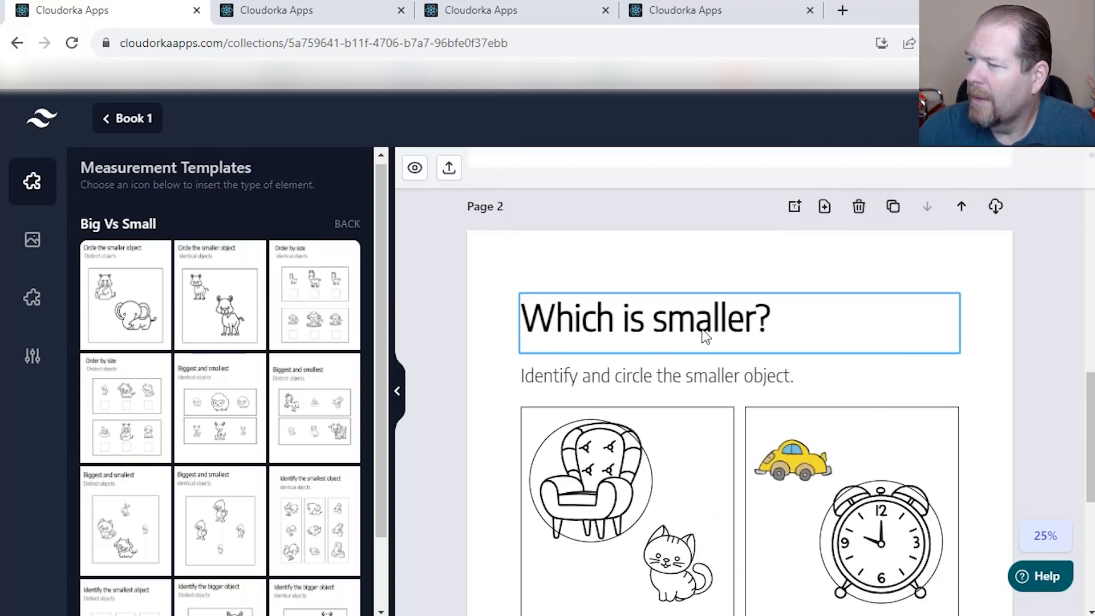
click(702, 323)
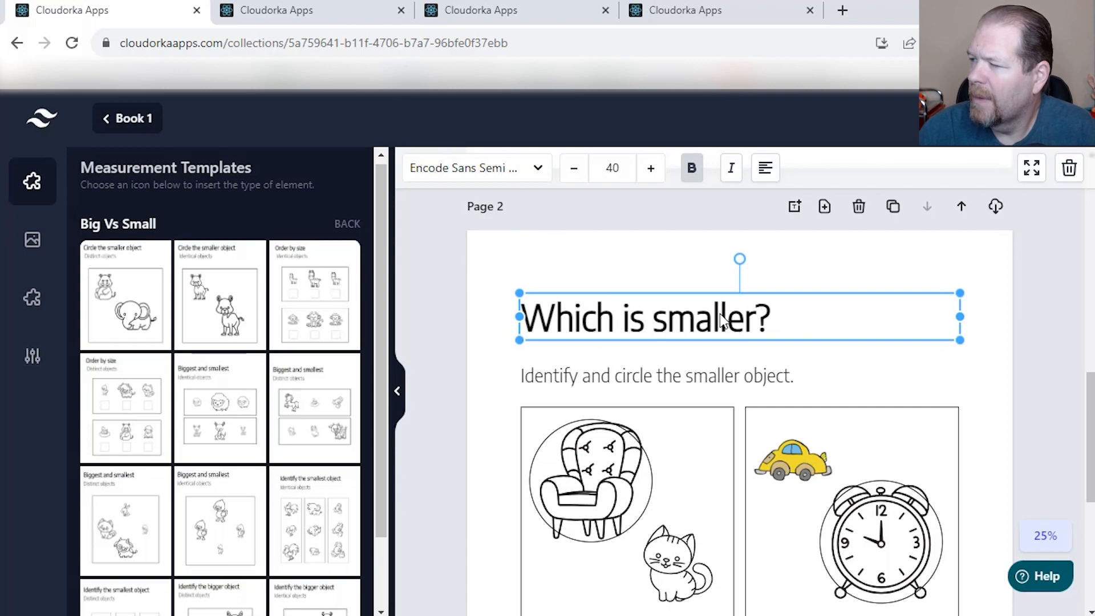
double_click(735, 322)
text(bigger)
click(716, 384)
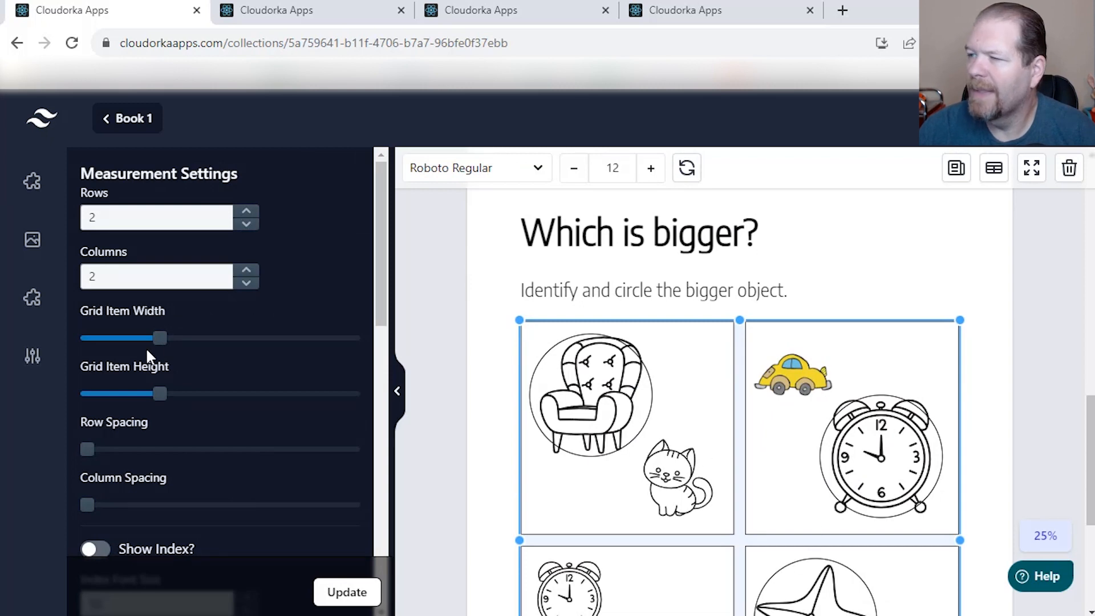
Step: On the first page's grid, set the solution comparative to Small and update it, and turn off showing the solution
scroll(777, 496, up, 10)
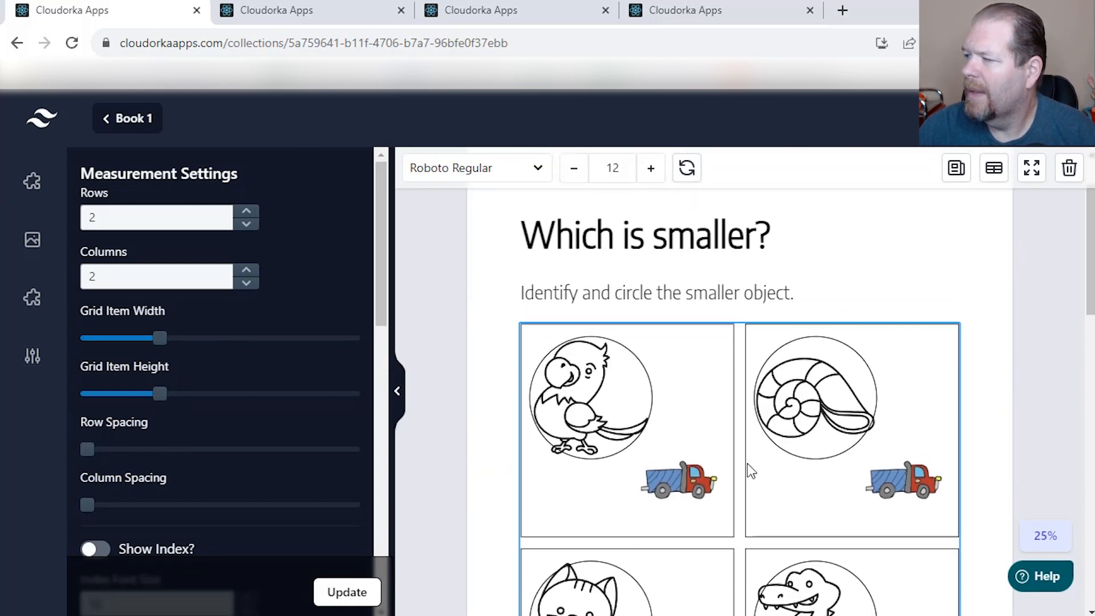
click(748, 467)
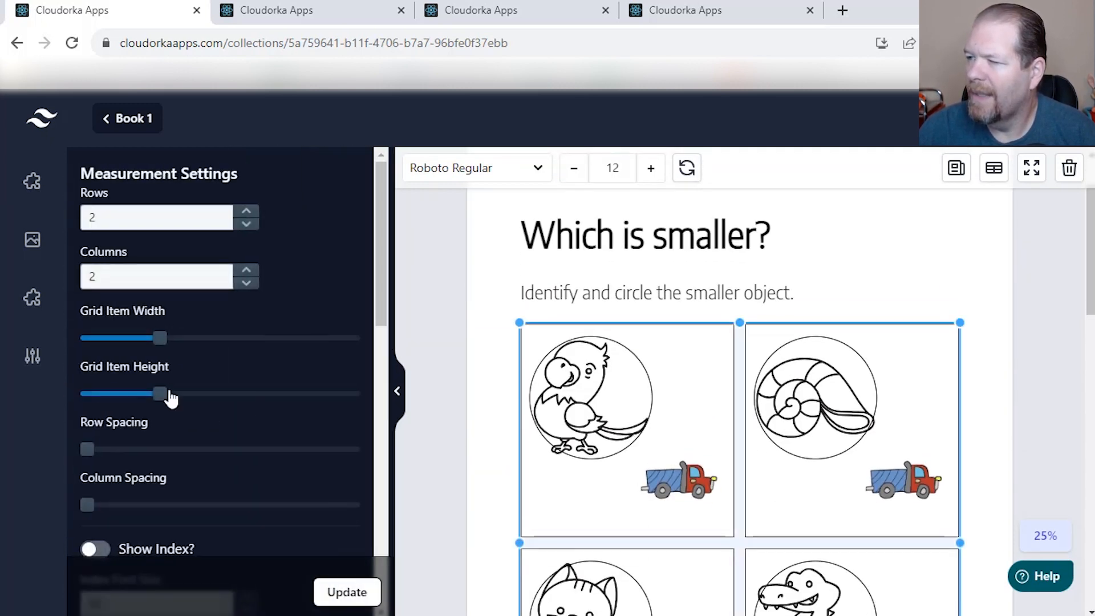
scroll(182, 394, down, 8)
scroll(184, 399, down, 3)
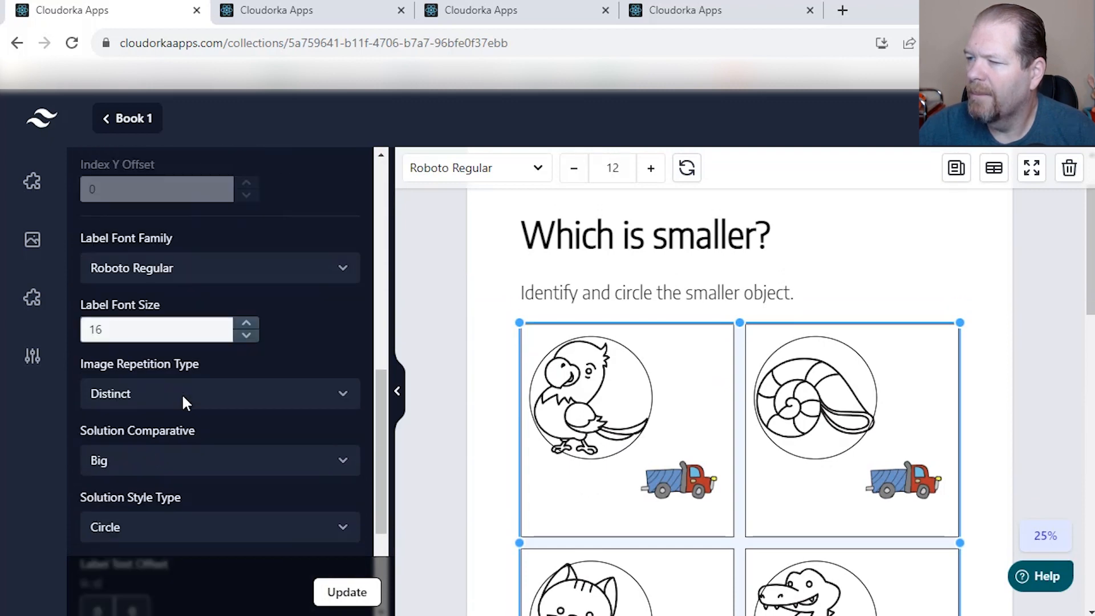
click(168, 377)
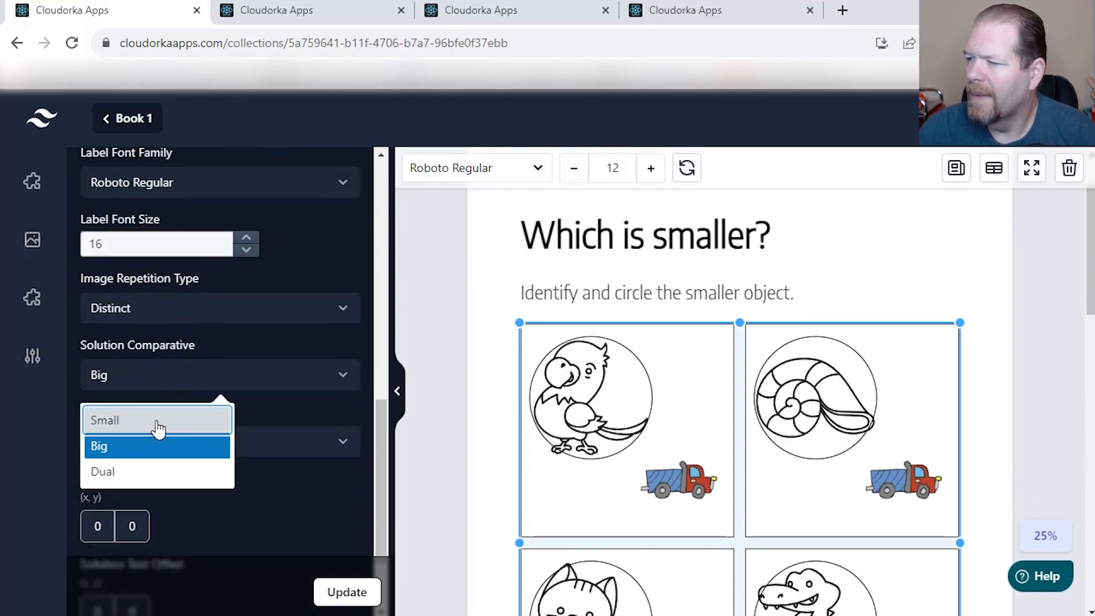
click(156, 421)
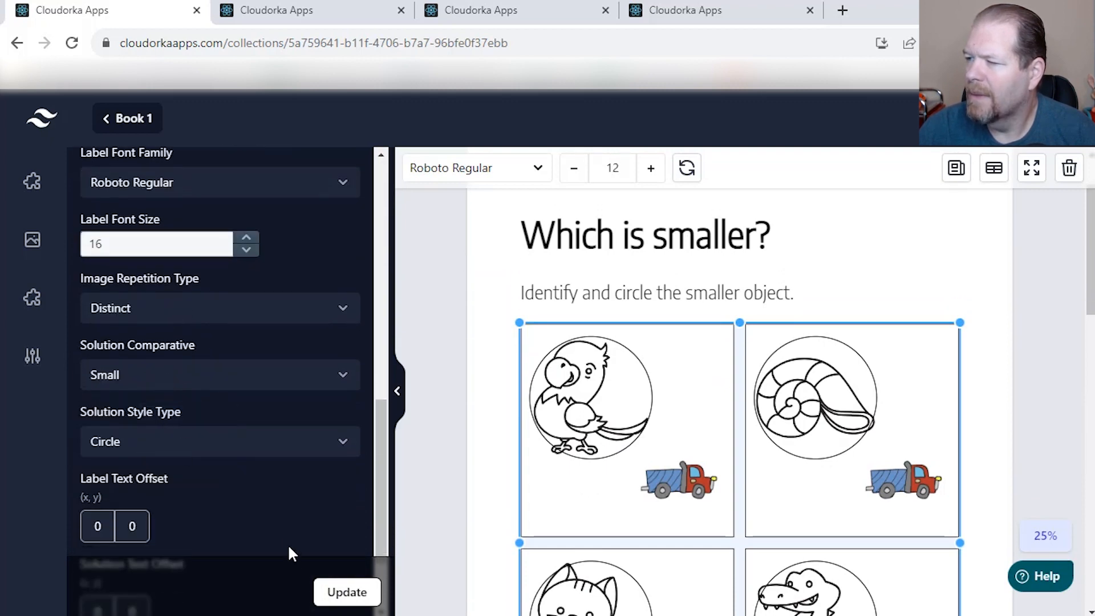
click(342, 593)
scroll(250, 485, down, 2)
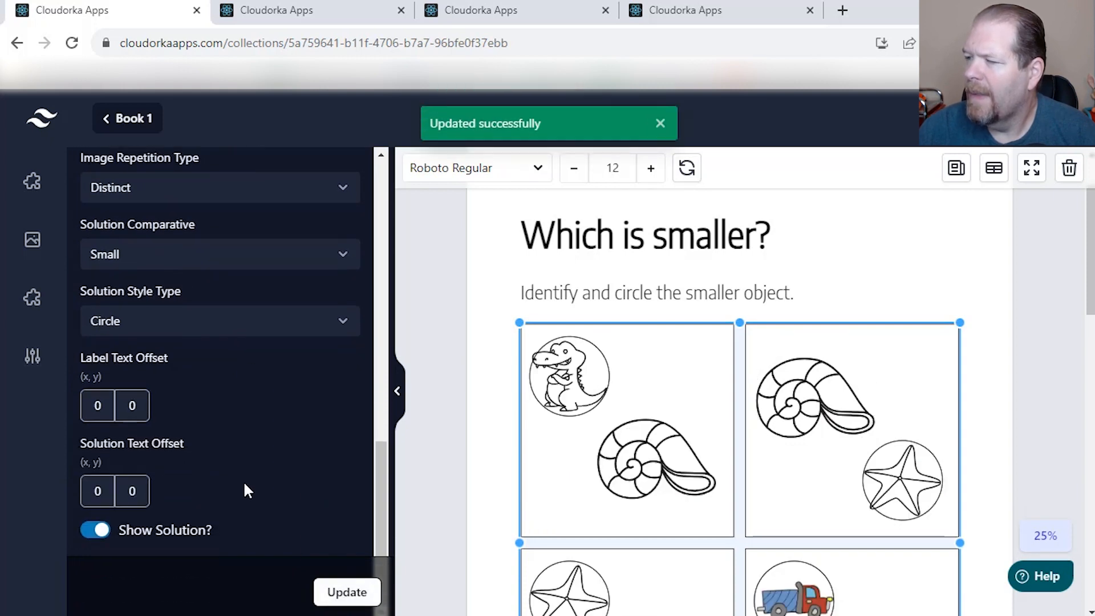
click(94, 530)
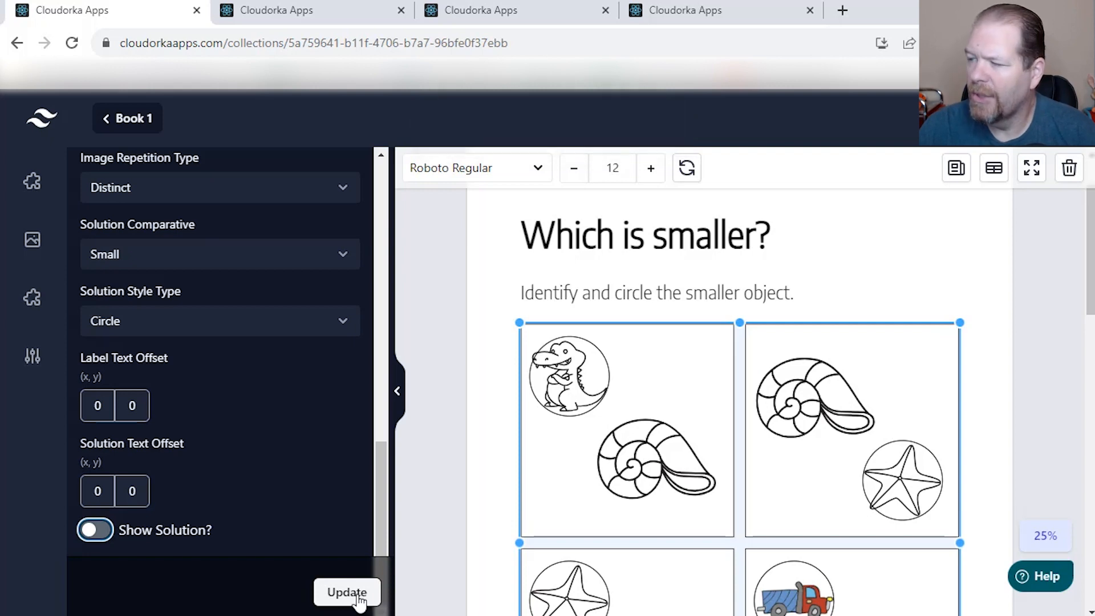
Step: Turn off showing the solution on the "Which is bigger?" page's grid and update it
scroll(162, 516, up, 3)
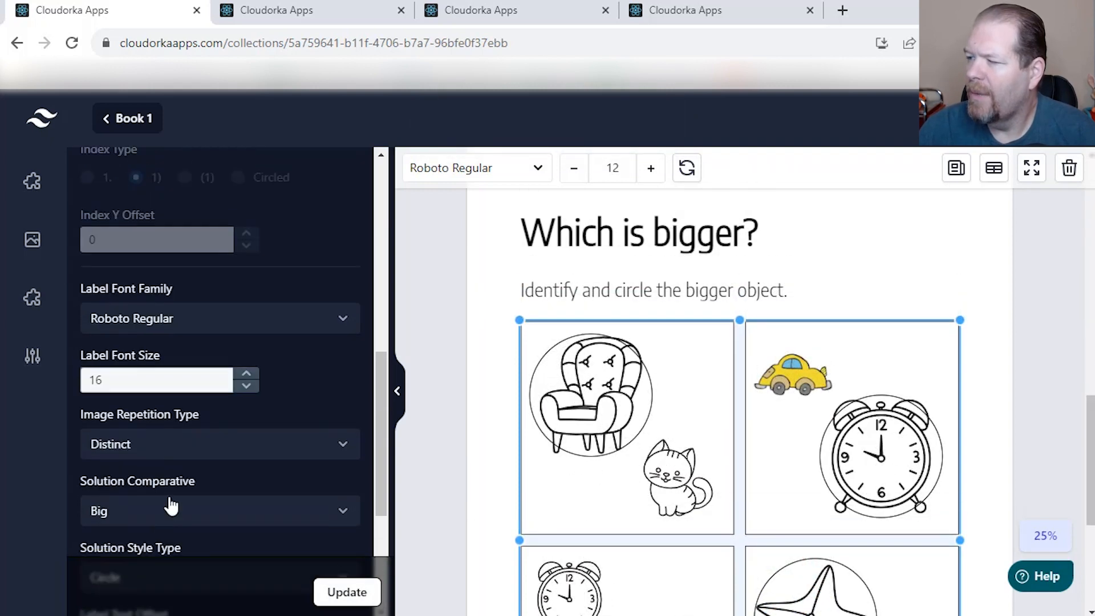
scroll(173, 493, down, 2)
click(205, 408)
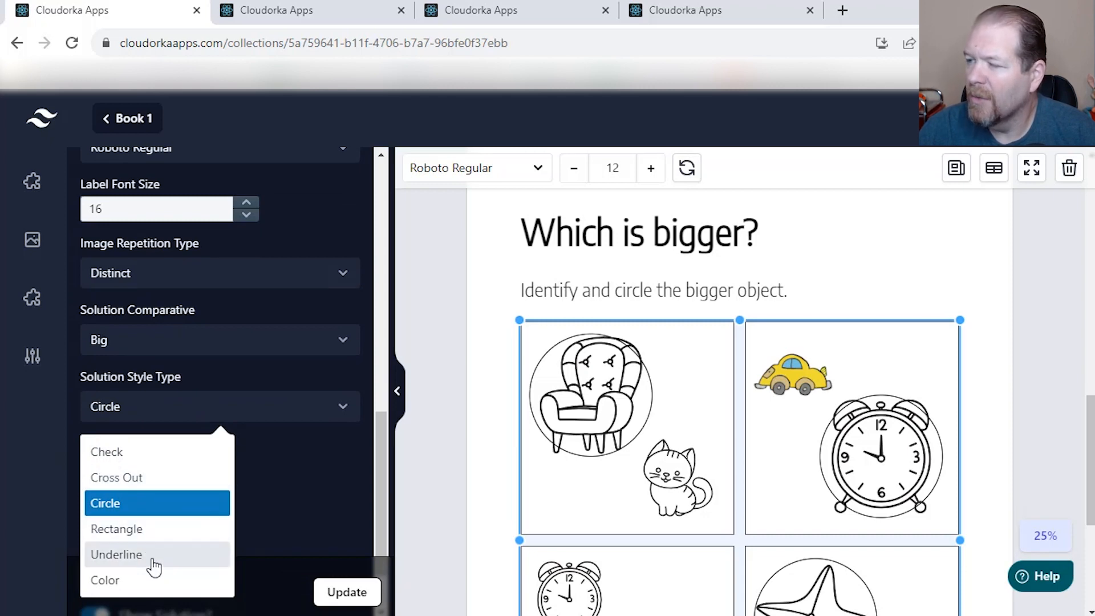
scroll(265, 476, down, 2)
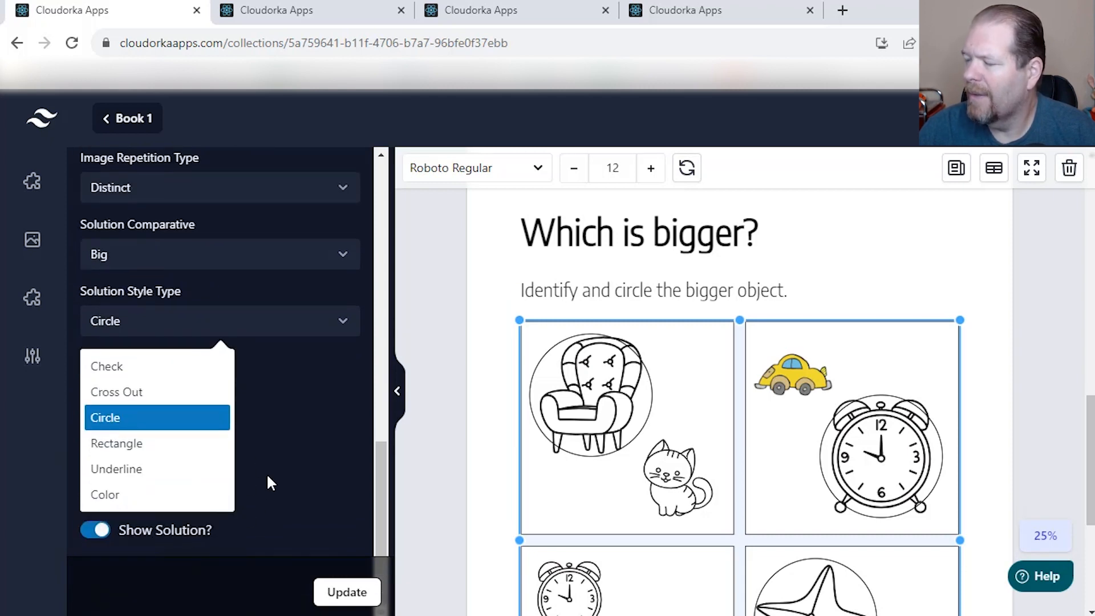
click(147, 543)
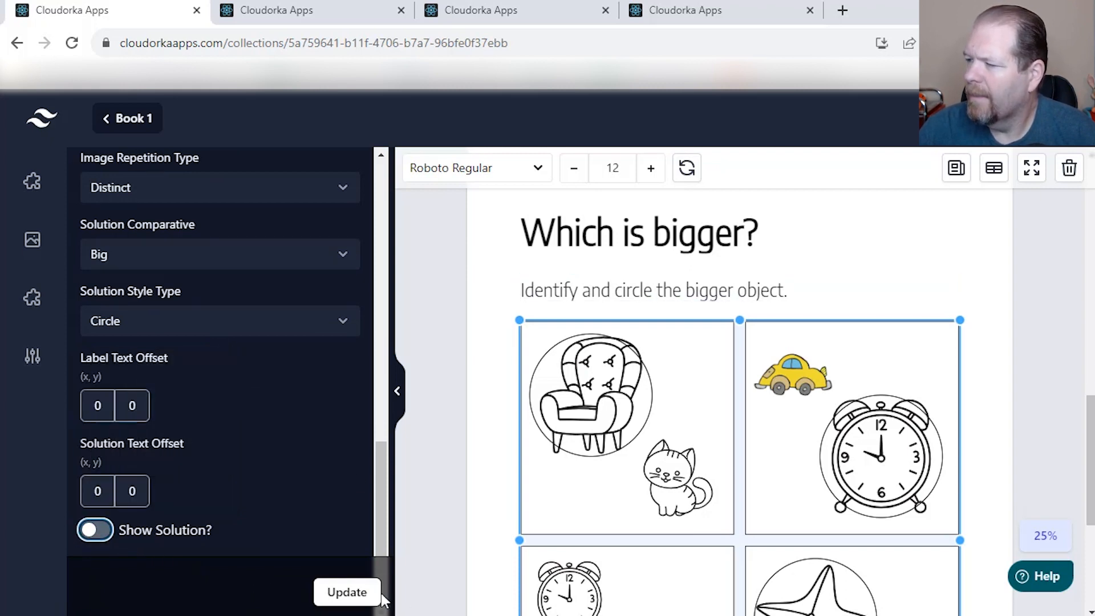
click(348, 592)
scroll(732, 564, down, 2)
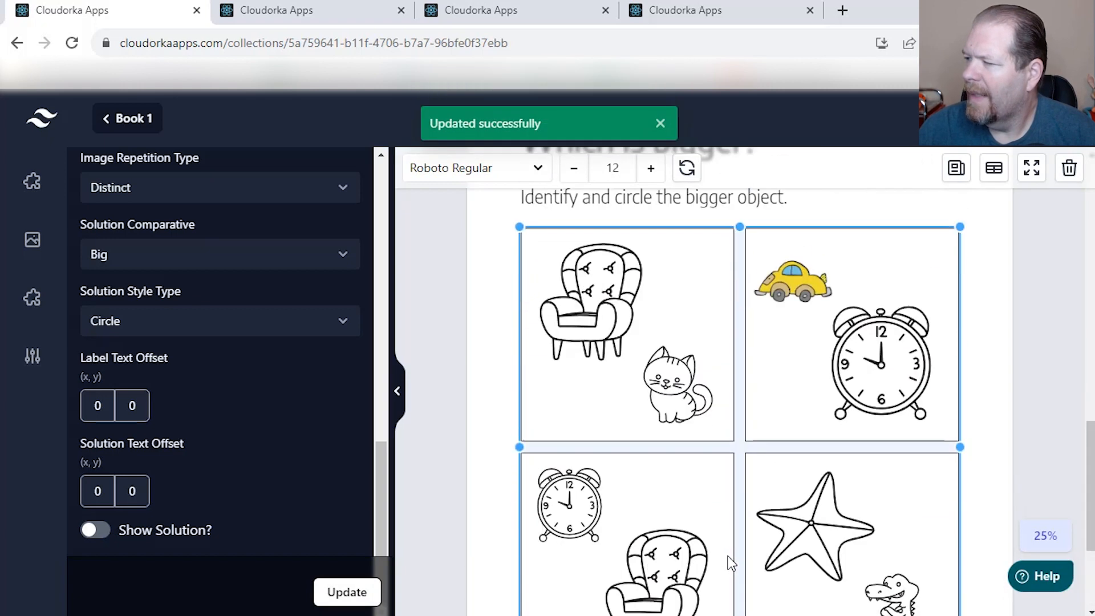
Step: Regenerate the random images in the "Which is bigger?" grid, review the new set, and deselect the grid
scroll(728, 562, up, 1)
scroll(738, 472, up, 2)
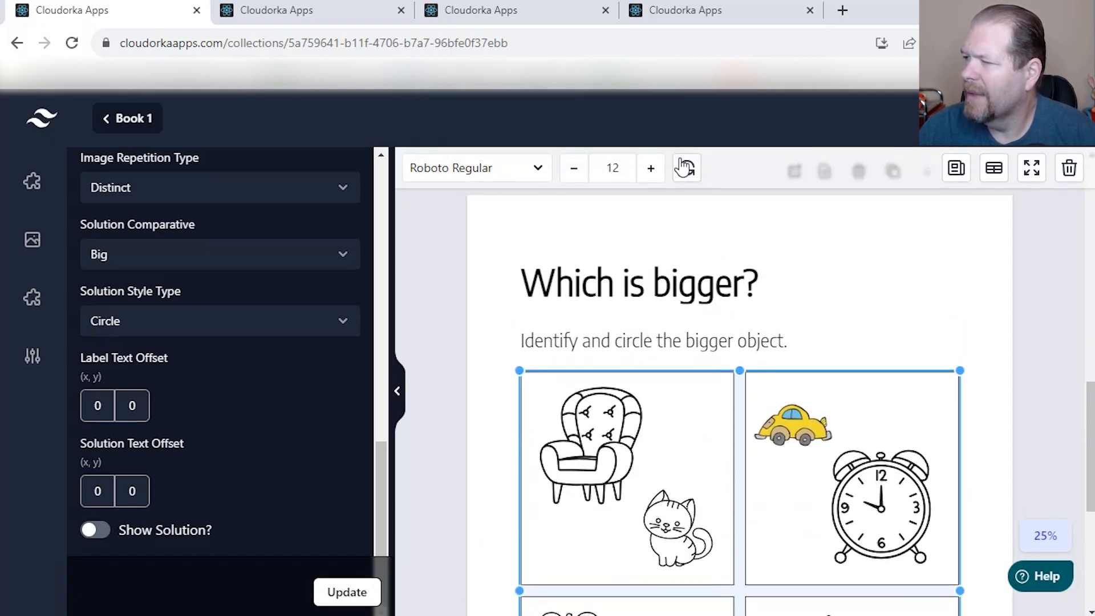
click(686, 168)
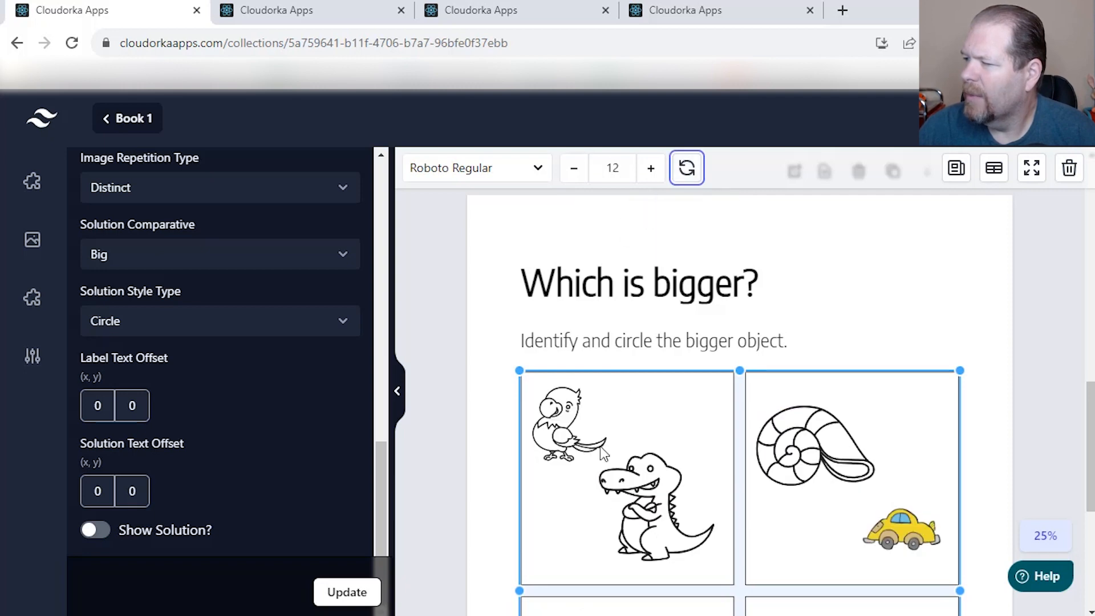
scroll(856, 519, down, 5)
scroll(856, 519, up, 3)
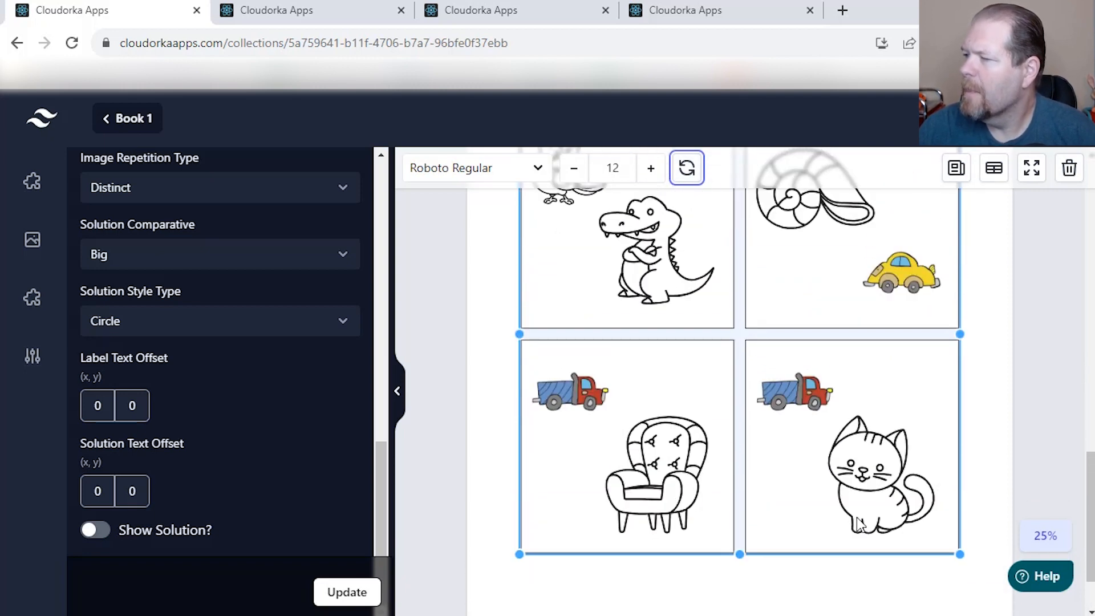
scroll(858, 523, up, 3)
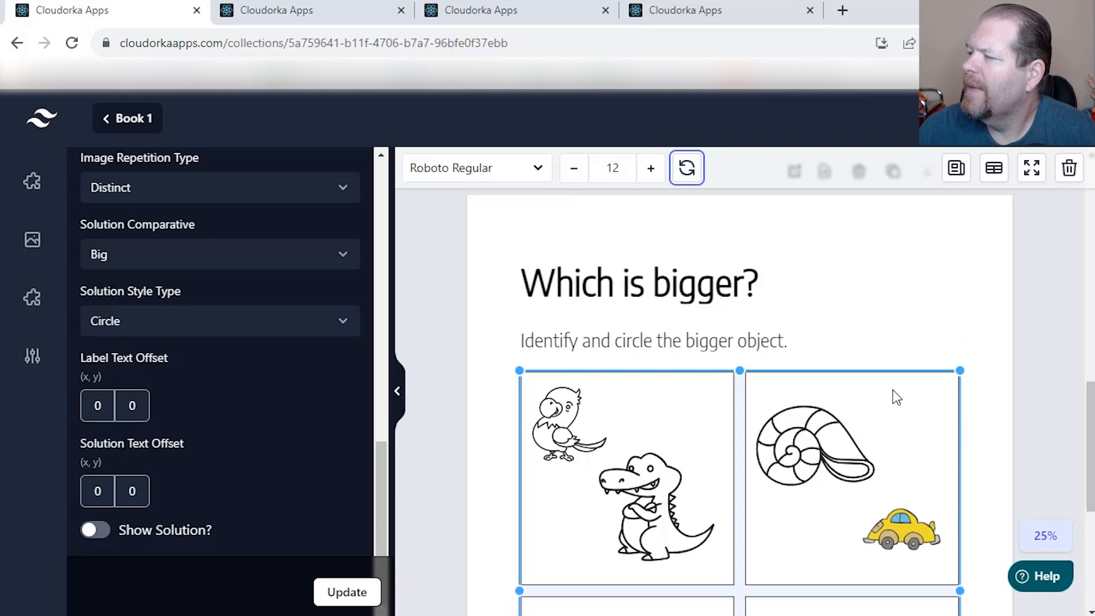
scroll(892, 395, down, 5)
click(922, 509)
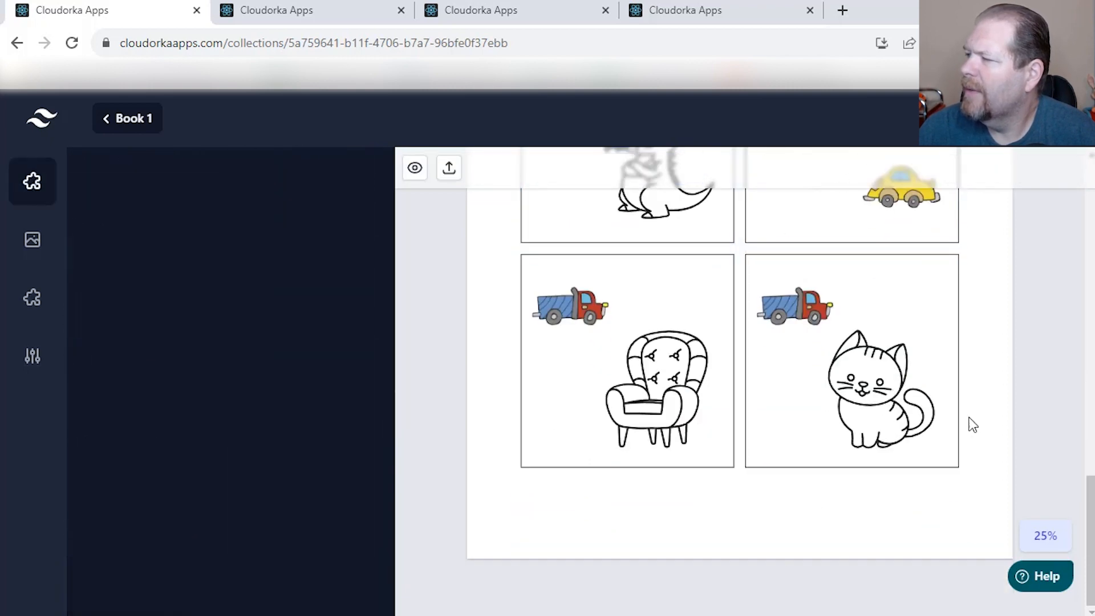
Step: Add a third page and insert the "Biggest and smallest" template with identical objects in rows
scroll(971, 407, up, 3)
scroll(974, 393, up, 6)
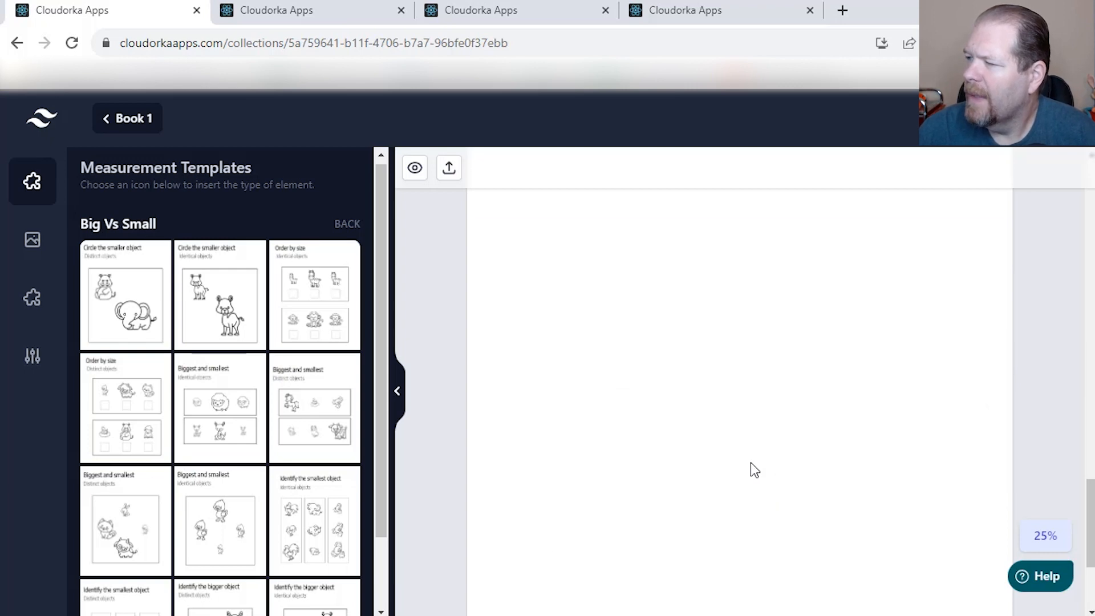
scroll(750, 463, up, 3)
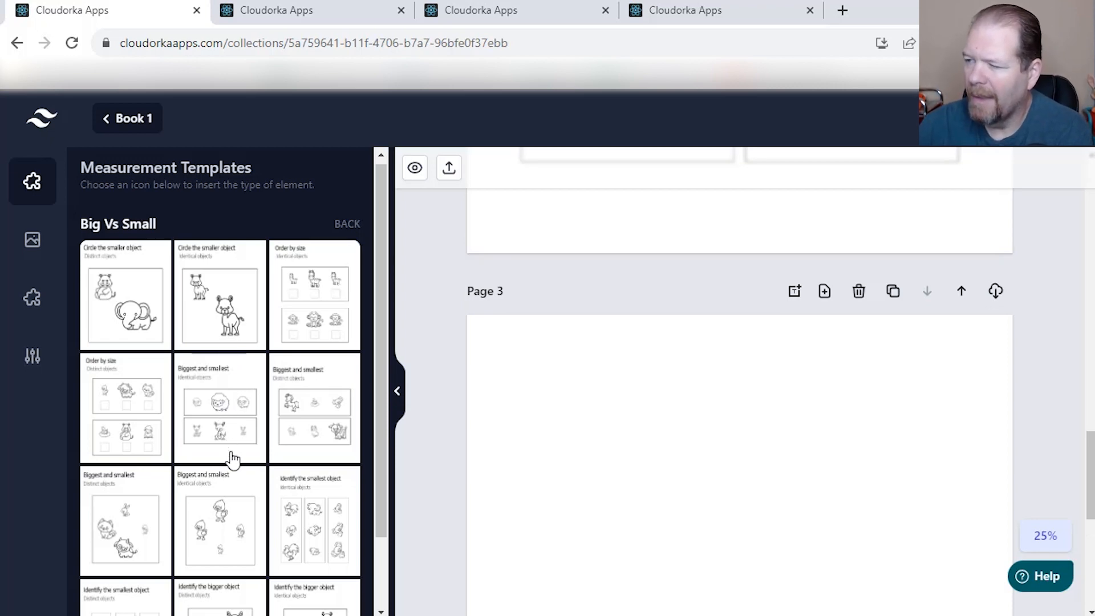
click(232, 444)
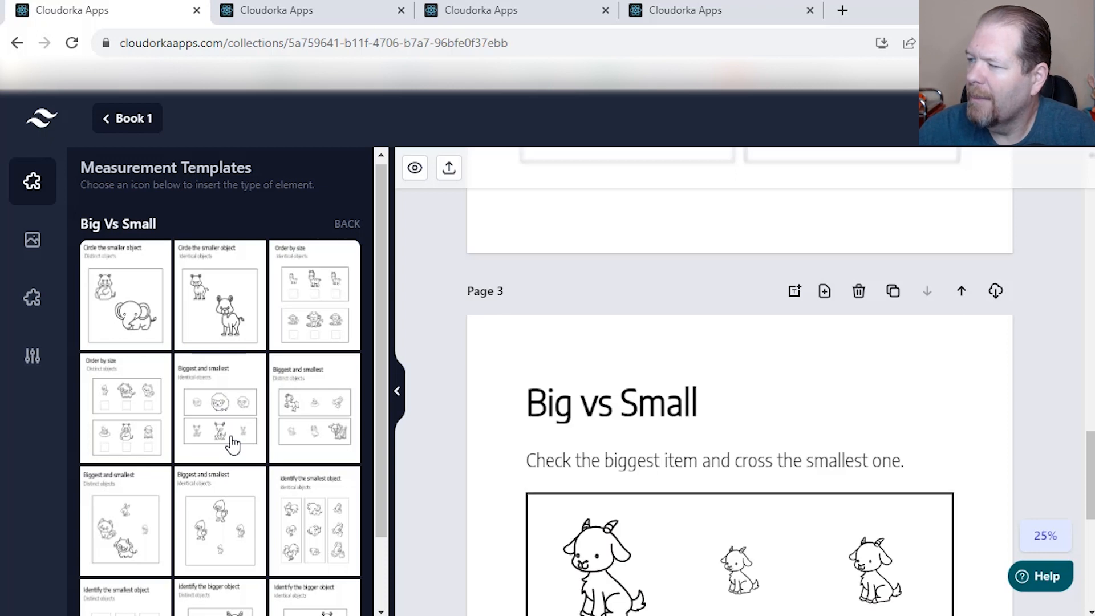
scroll(694, 484, down, 3)
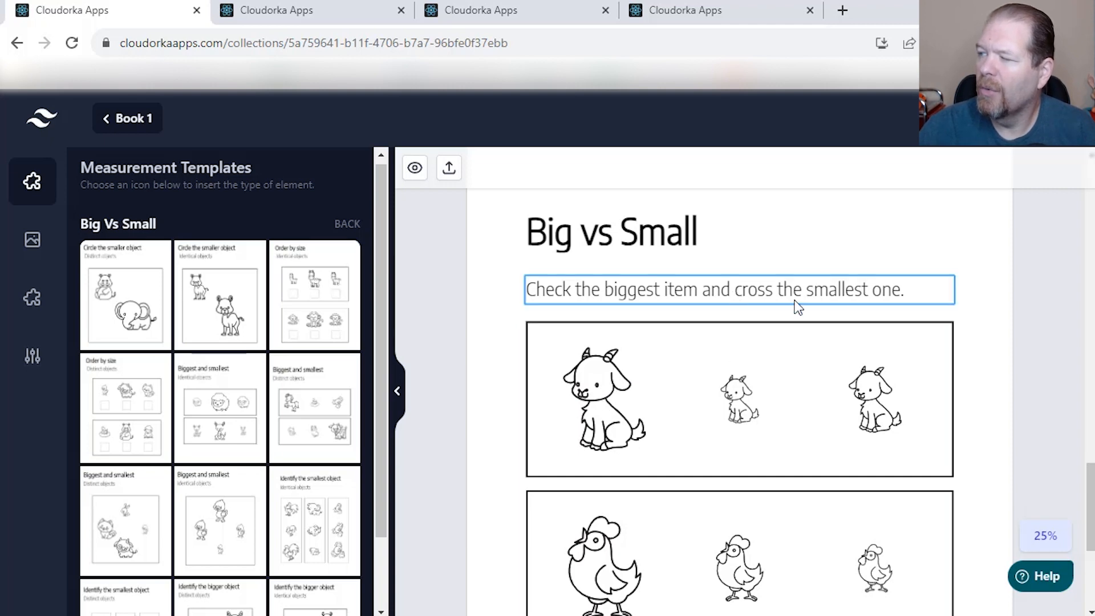
Step: Set the page 3 grid's image repetition type to Distinct, update it, and check the new rows
click(720, 427)
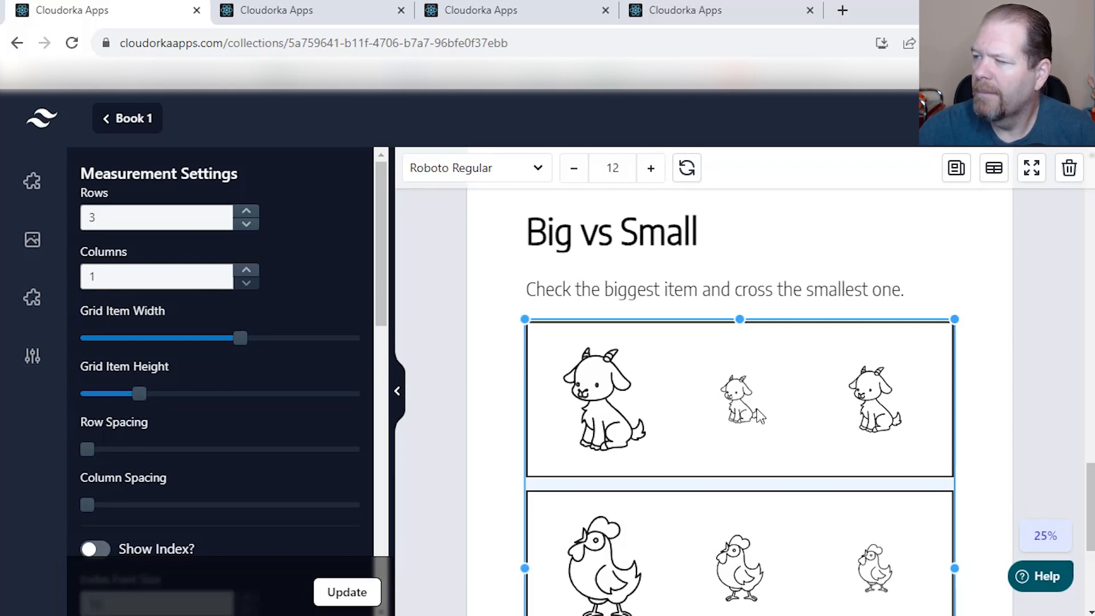
scroll(759, 414, down, 5)
scroll(305, 425, down, 5)
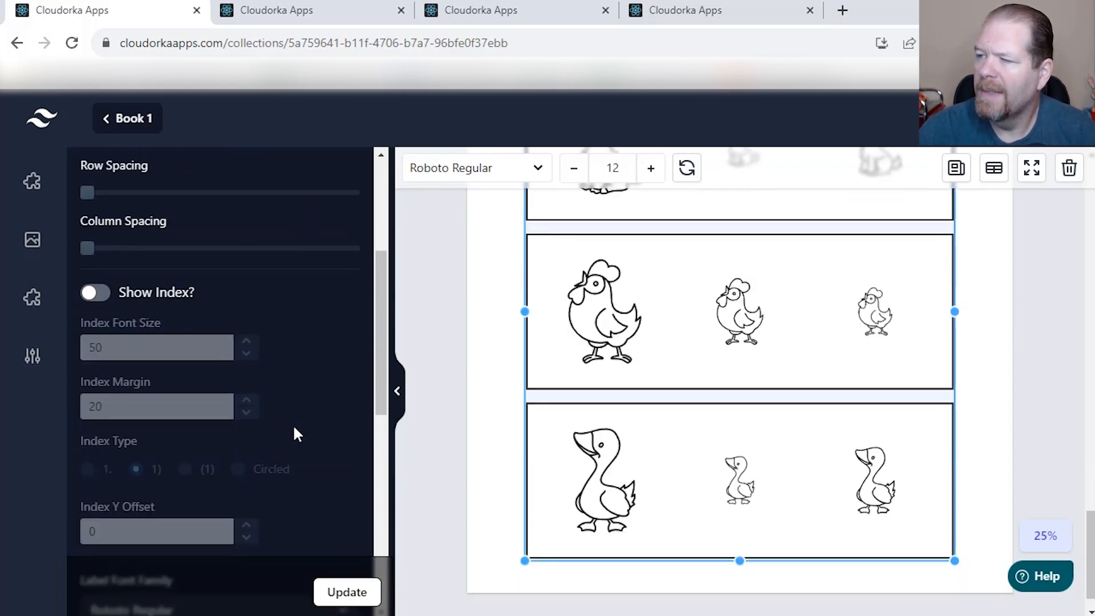
scroll(295, 433, down, 10)
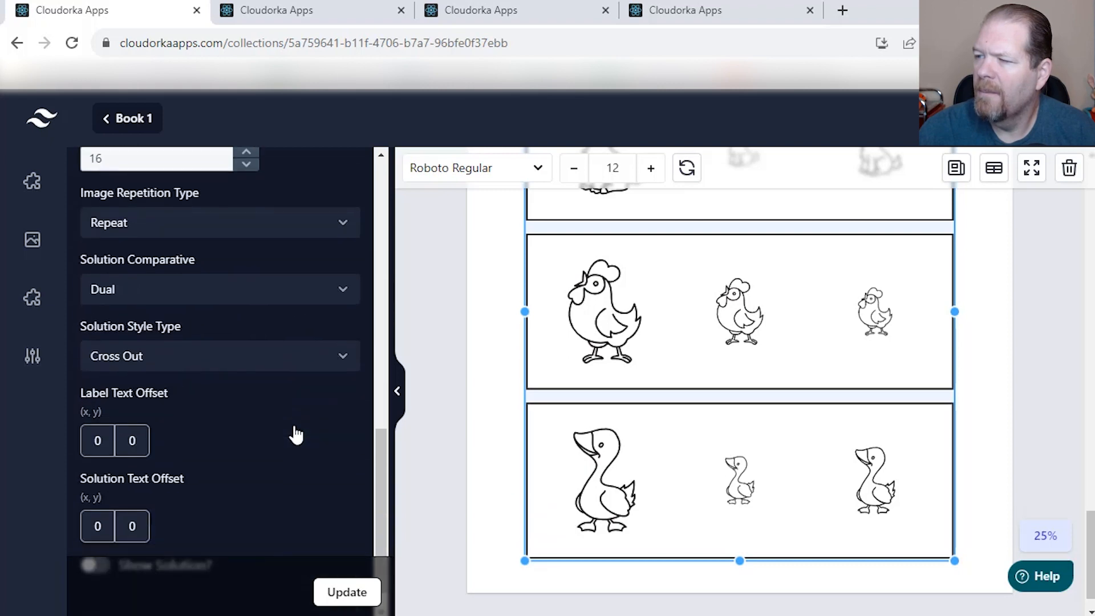
scroll(295, 434, down, 1)
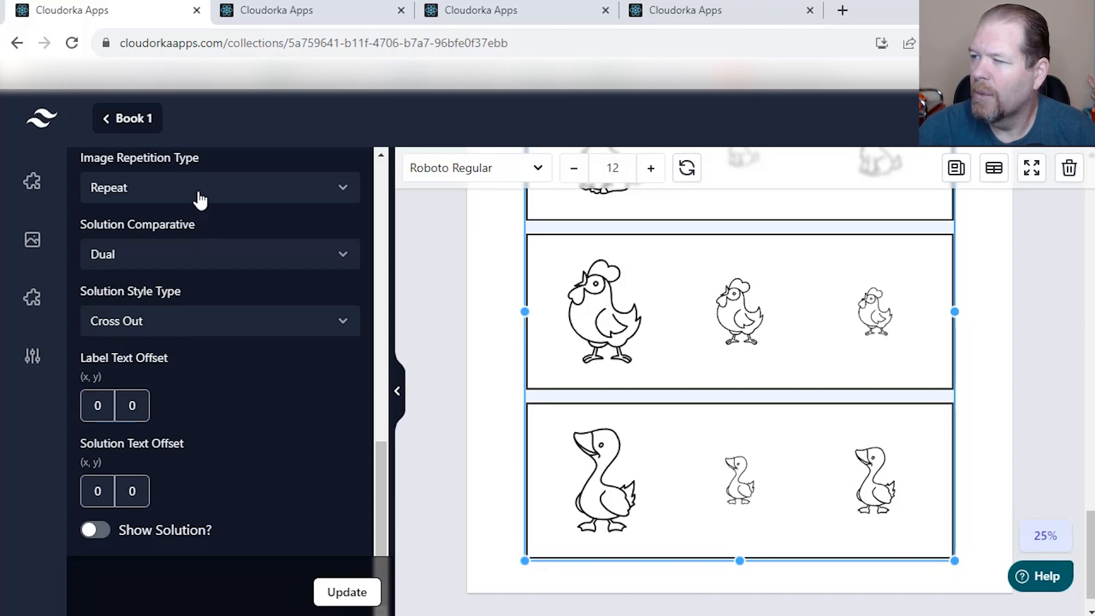
click(302, 194)
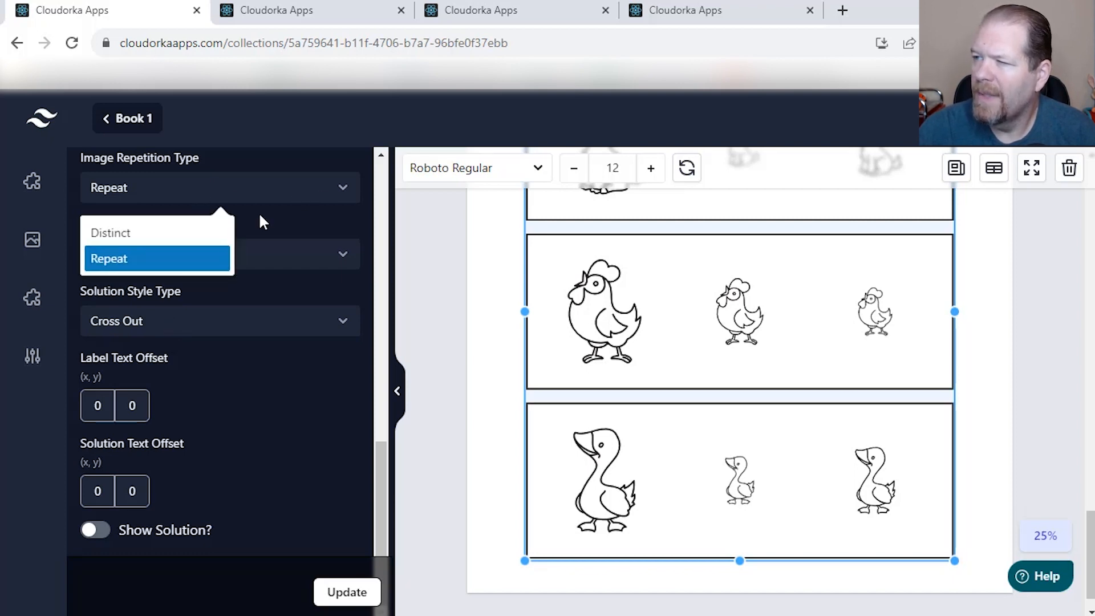
click(182, 235)
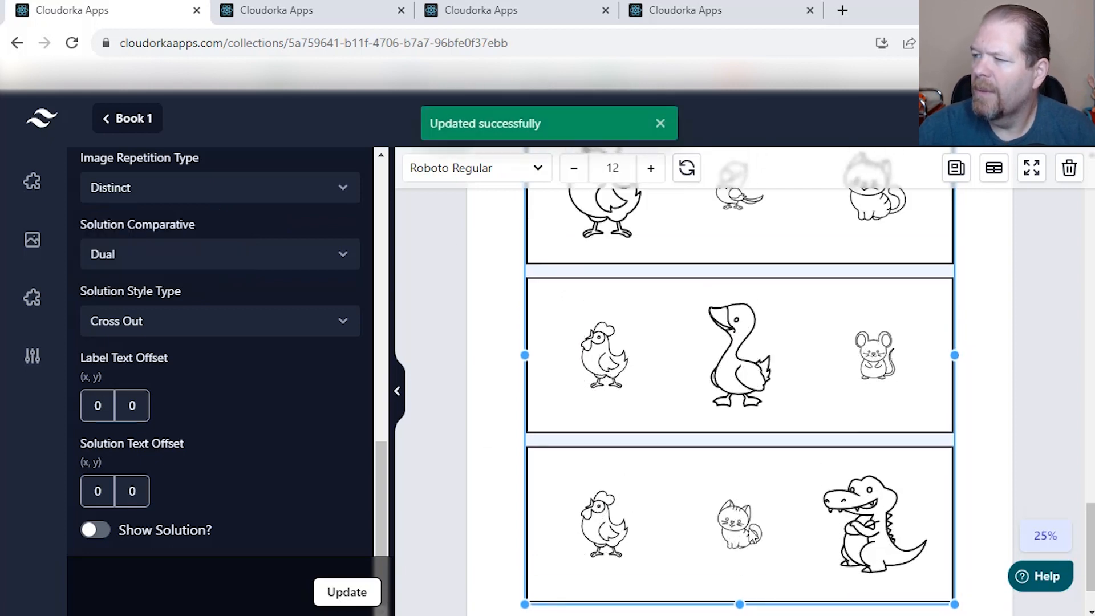
scroll(751, 535, up, 2)
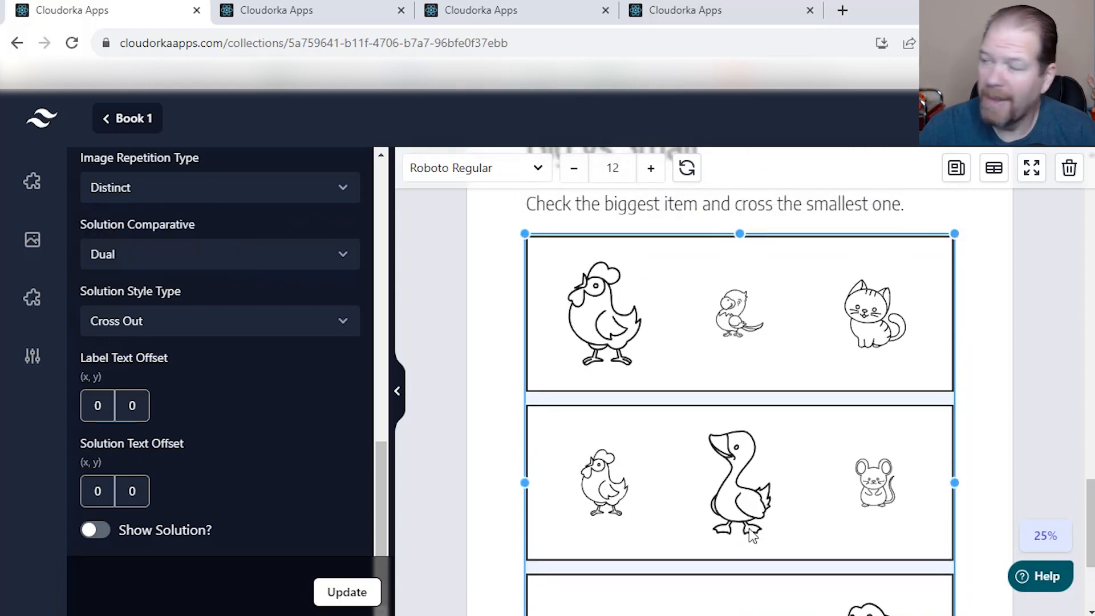
scroll(748, 528, down, 3)
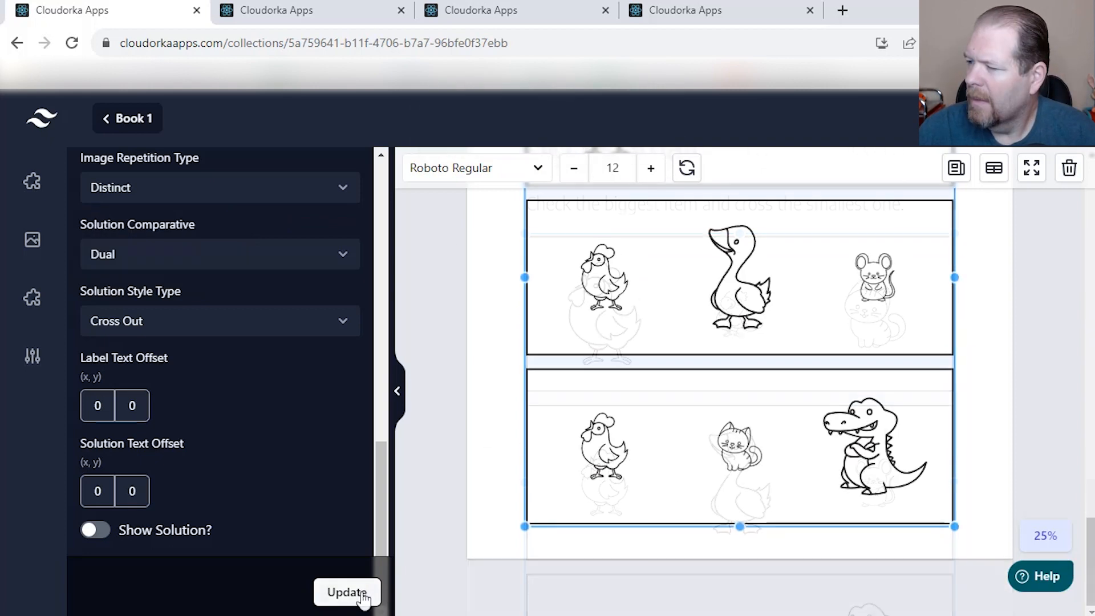
Step: Preview the page 3 grid's check and cross-out solution, and hide the solution again
click(94, 532)
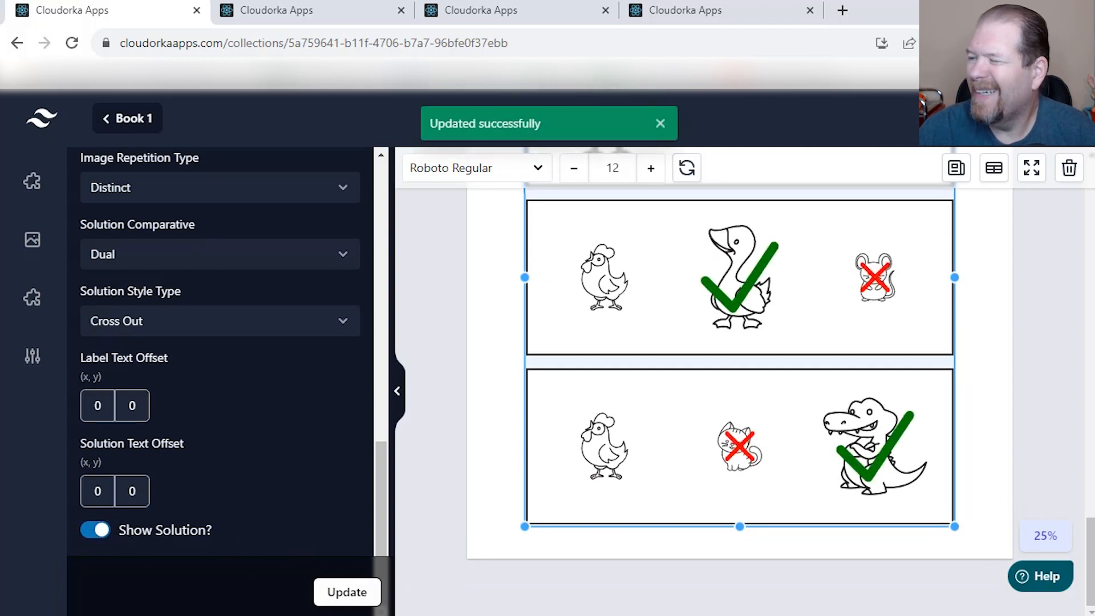
click(91, 531)
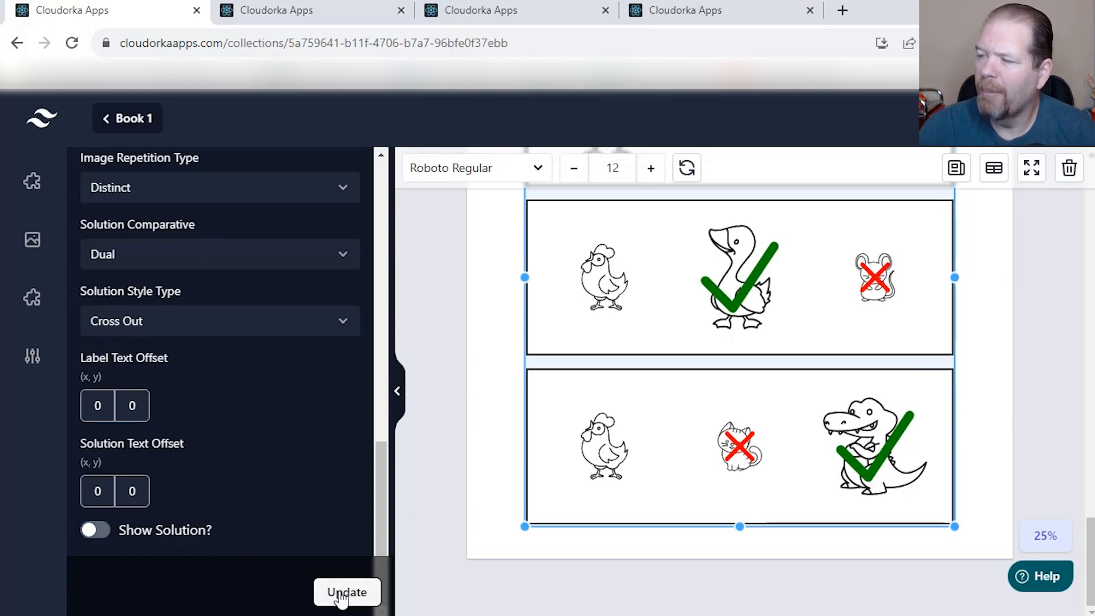
click(342, 593)
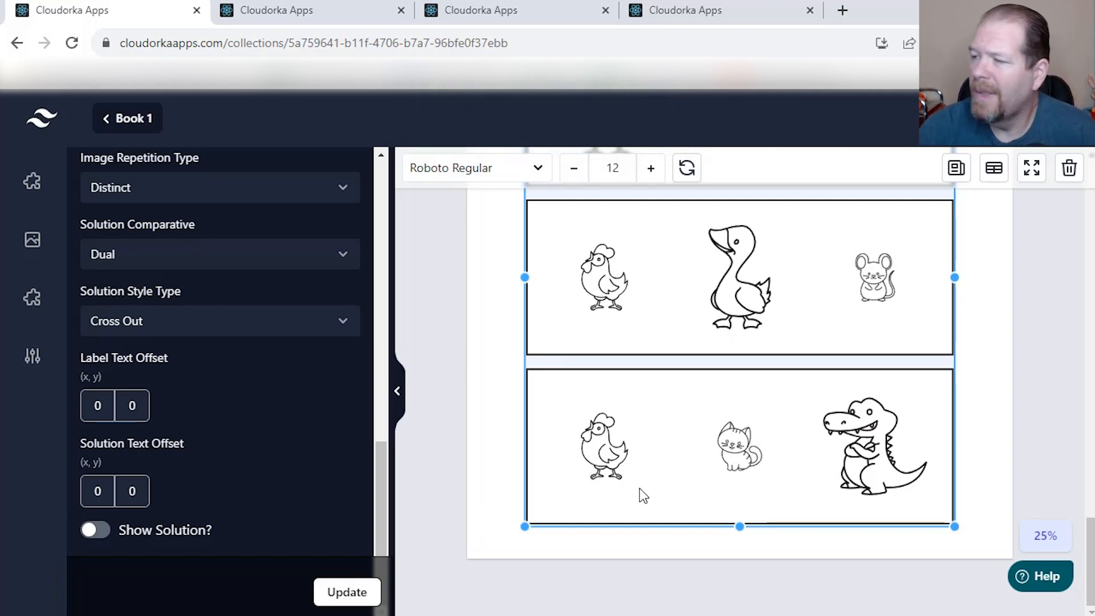
click(102, 533)
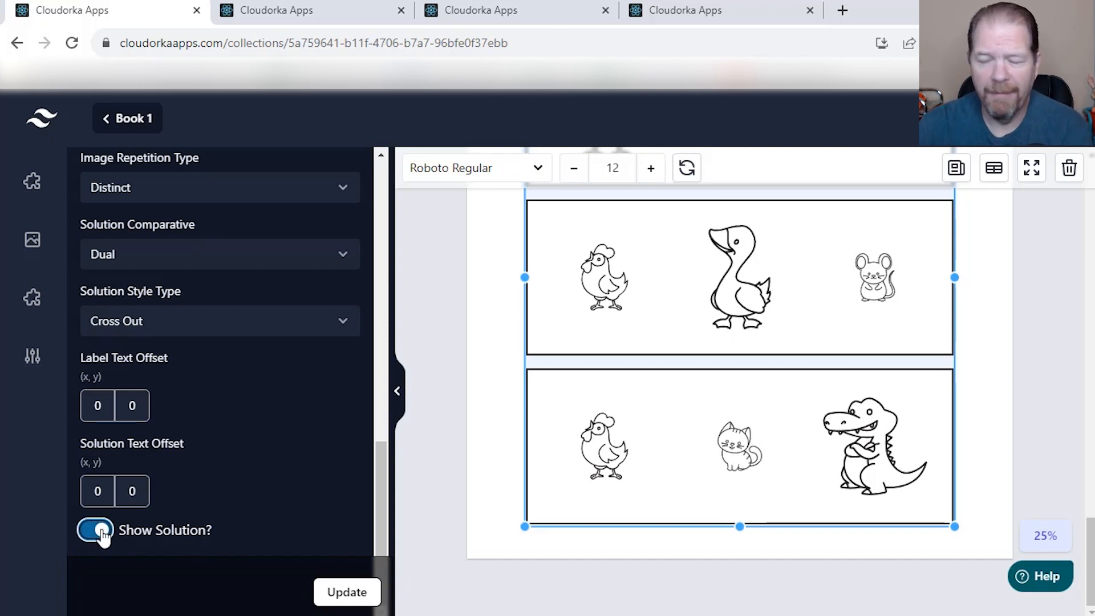
click(101, 533)
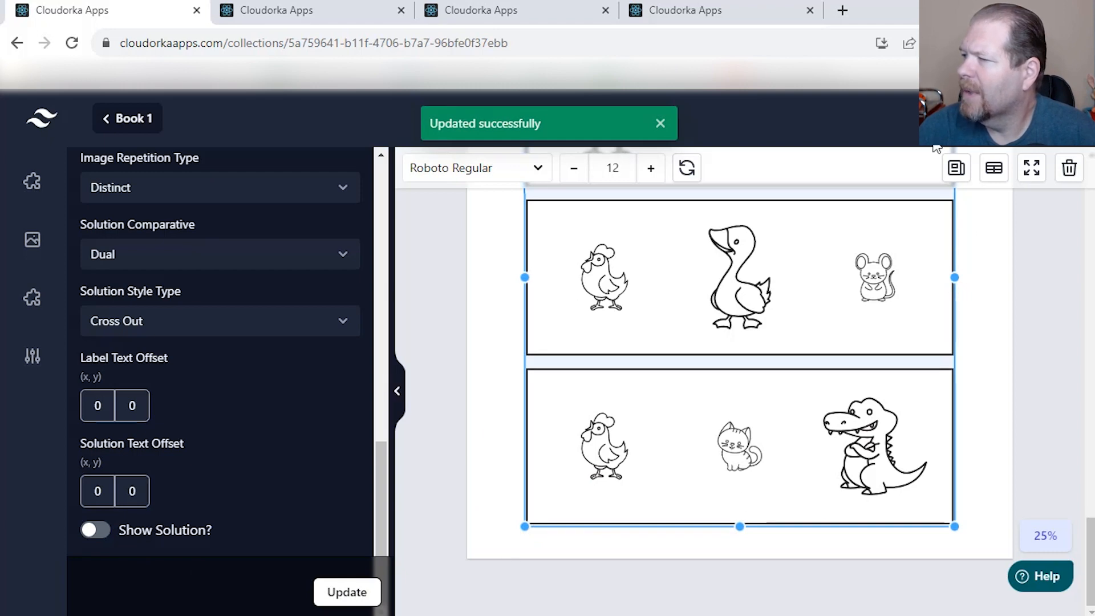
Step: Add more blank pages and insert the distinct-objects "Identify the smallest object" template on page 4
scroll(993, 299, up, 8)
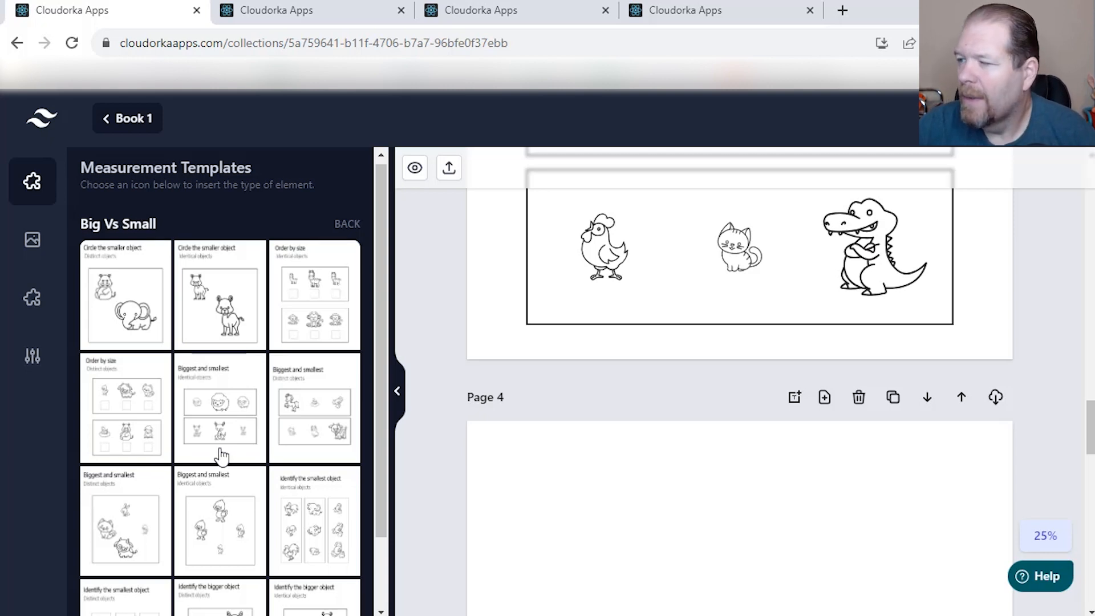
scroll(234, 537, down, 2)
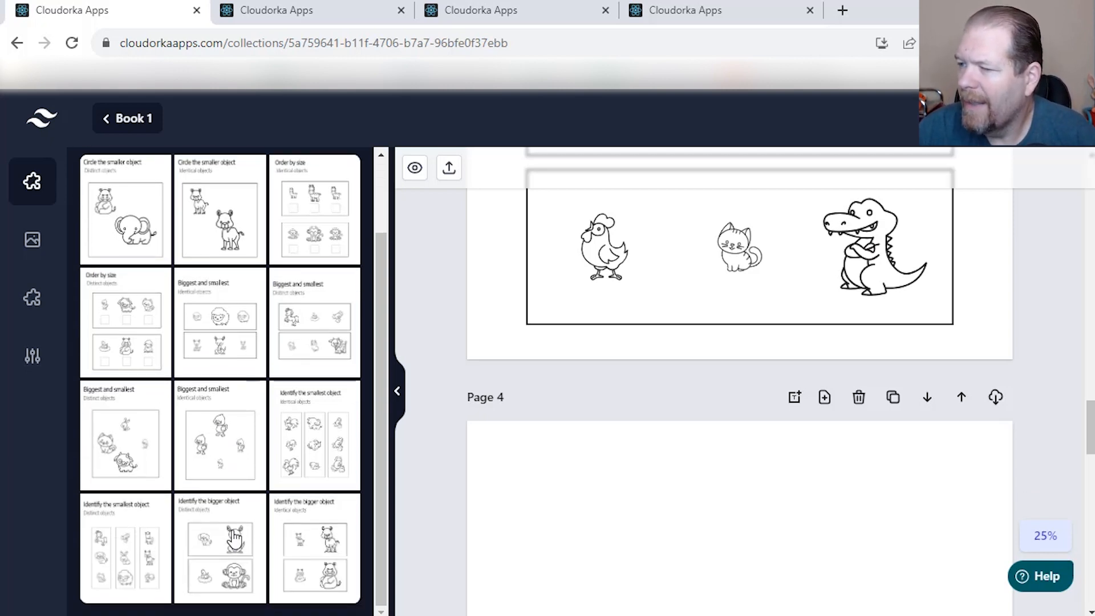
click(234, 537)
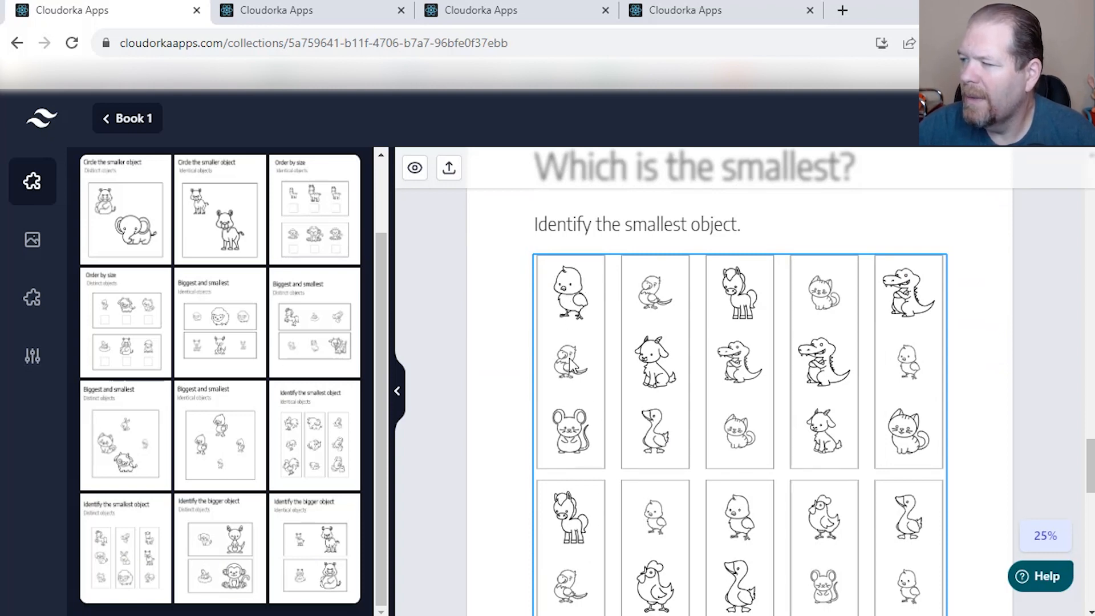
Step: Open the Heavy Vs Light templates and insert the four-object "Heavy and light" template with identical objects on page 5
scroll(785, 324, down, 10)
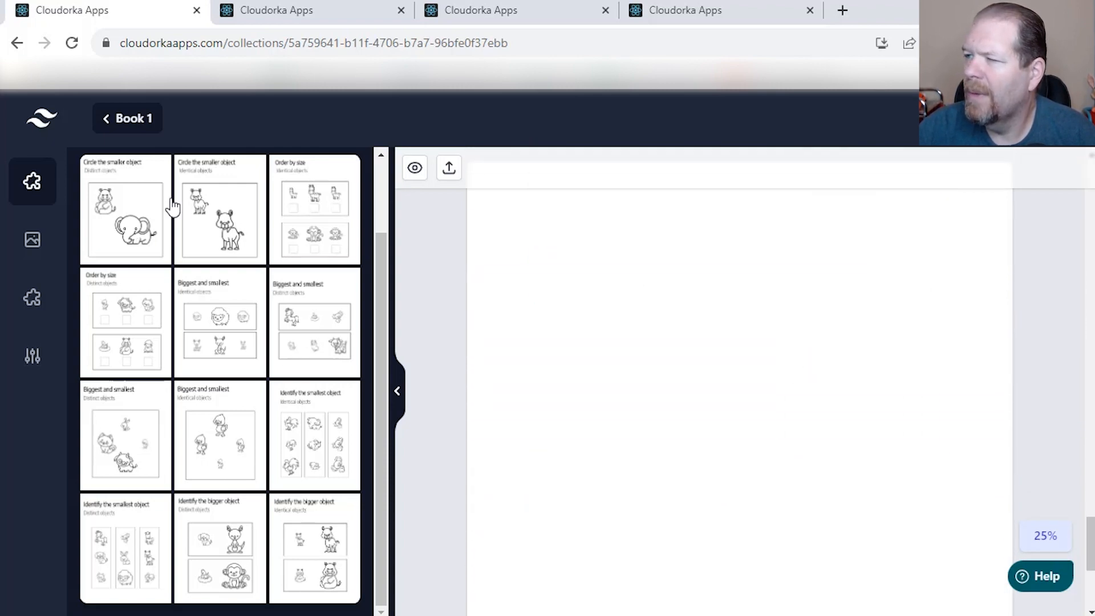
scroll(171, 206, up, 2)
scroll(208, 427, down, 3)
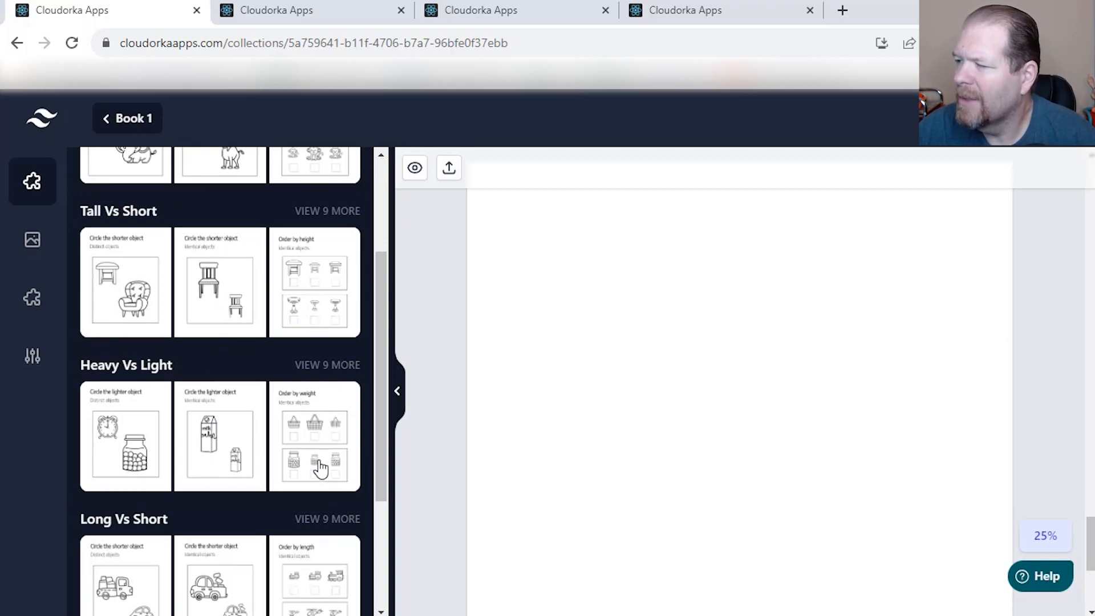
click(322, 366)
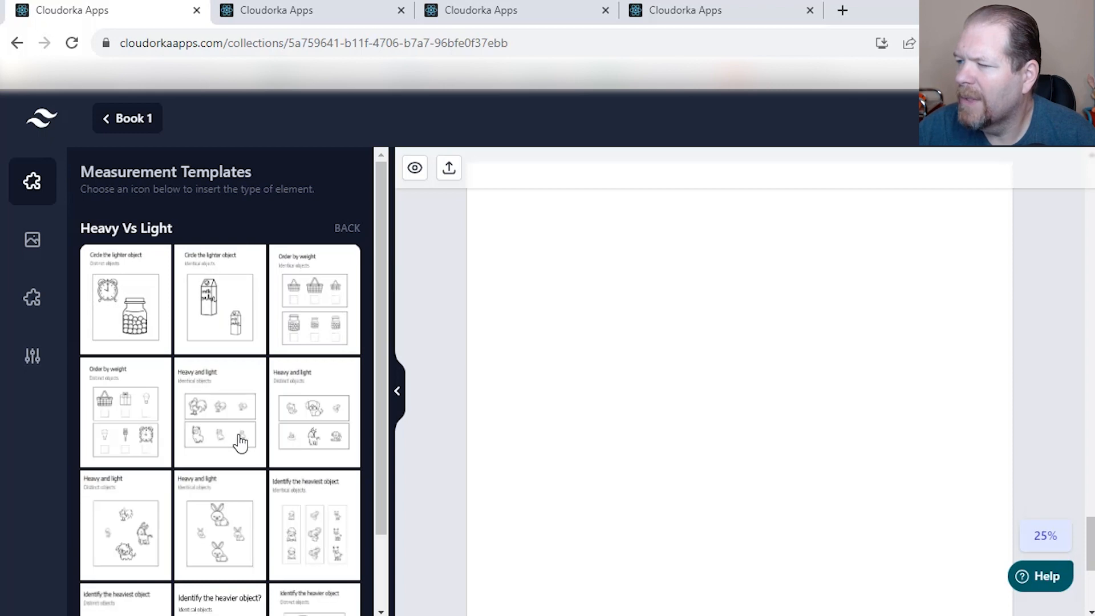
click(205, 518)
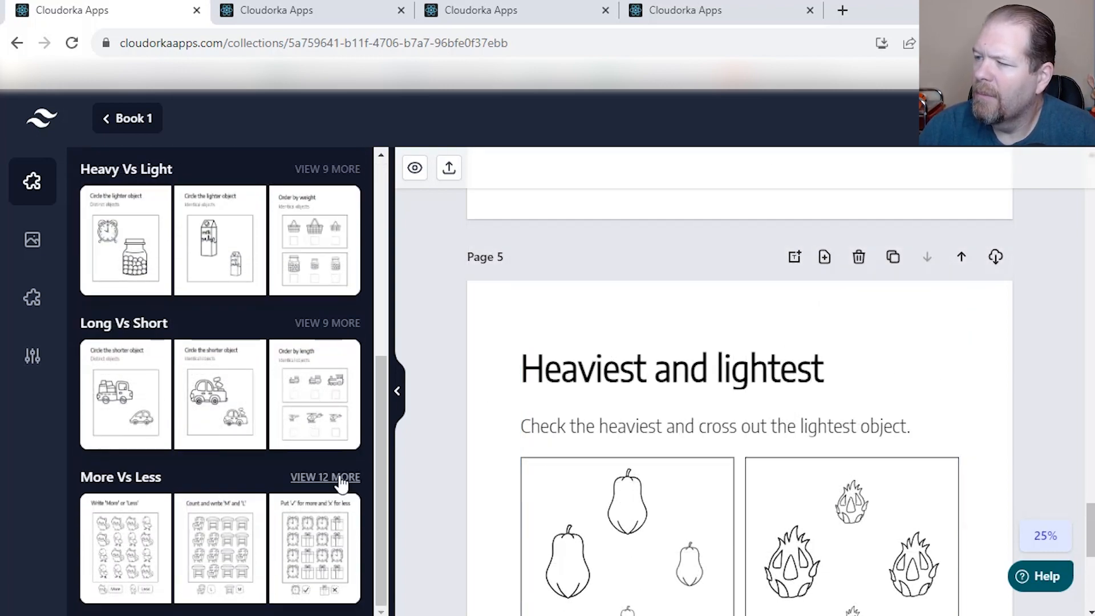
Step: Open the More Vs Less templates and insert the two-group check-and-cross "More vs less" template on page 6
click(336, 479)
scroll(674, 454, down, 6)
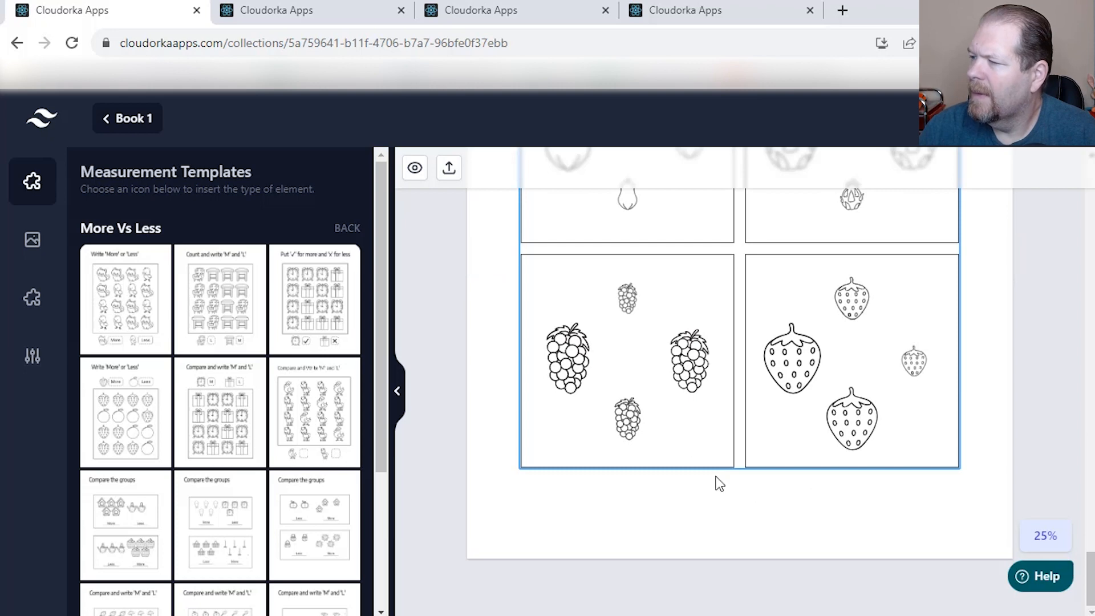
scroll(907, 478, up, 6)
scroll(317, 536, down, 5)
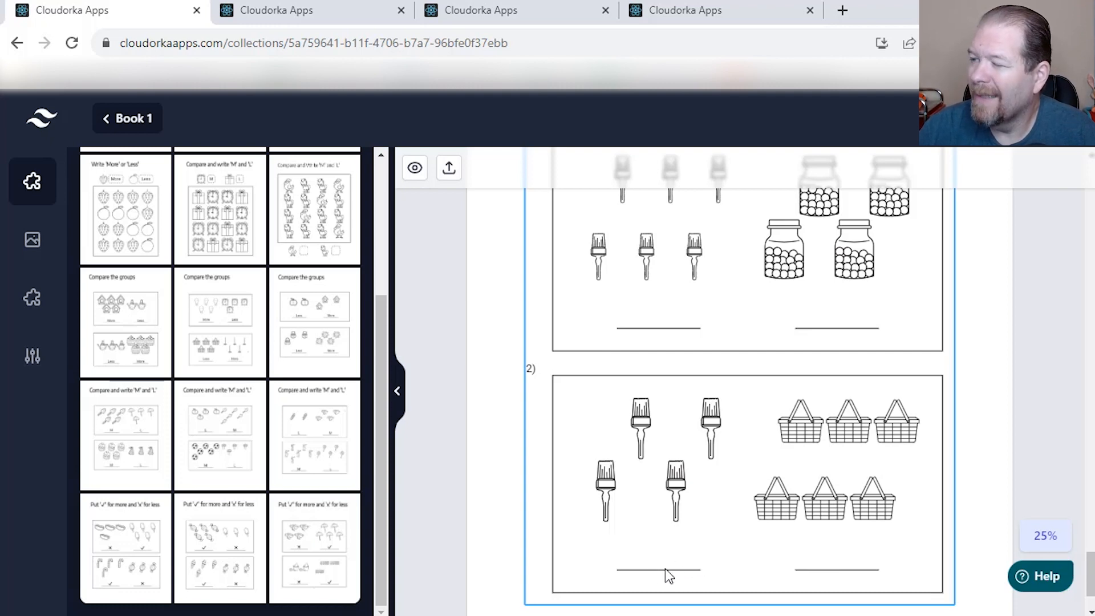
Step: Select the page 6 More vs less grid and examine its measurement settings, from rows and index options to the solution option
click(661, 552)
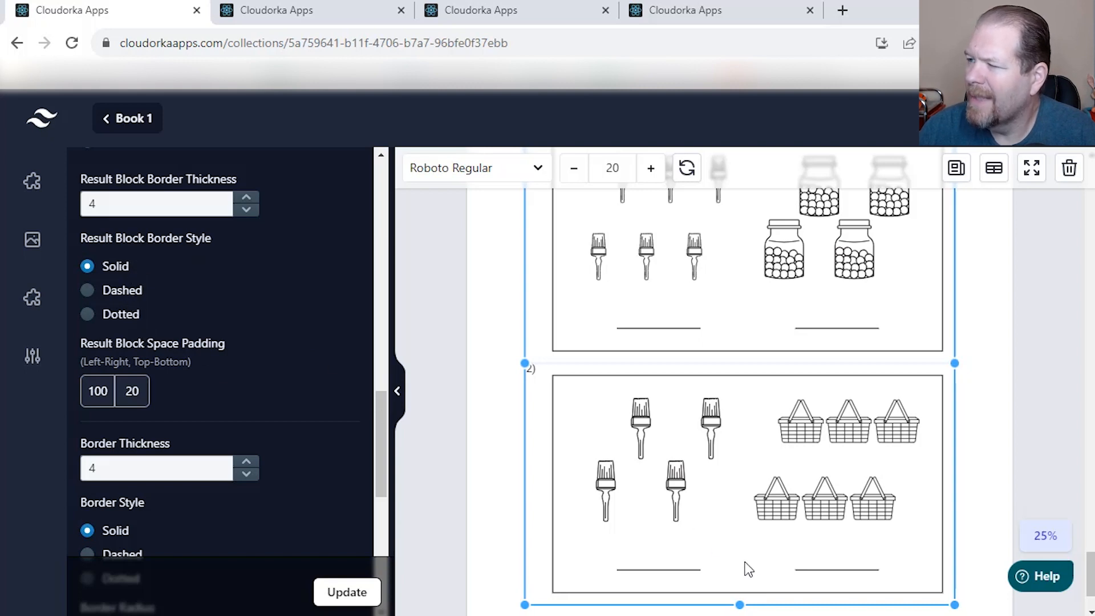
scroll(736, 518, up, 5)
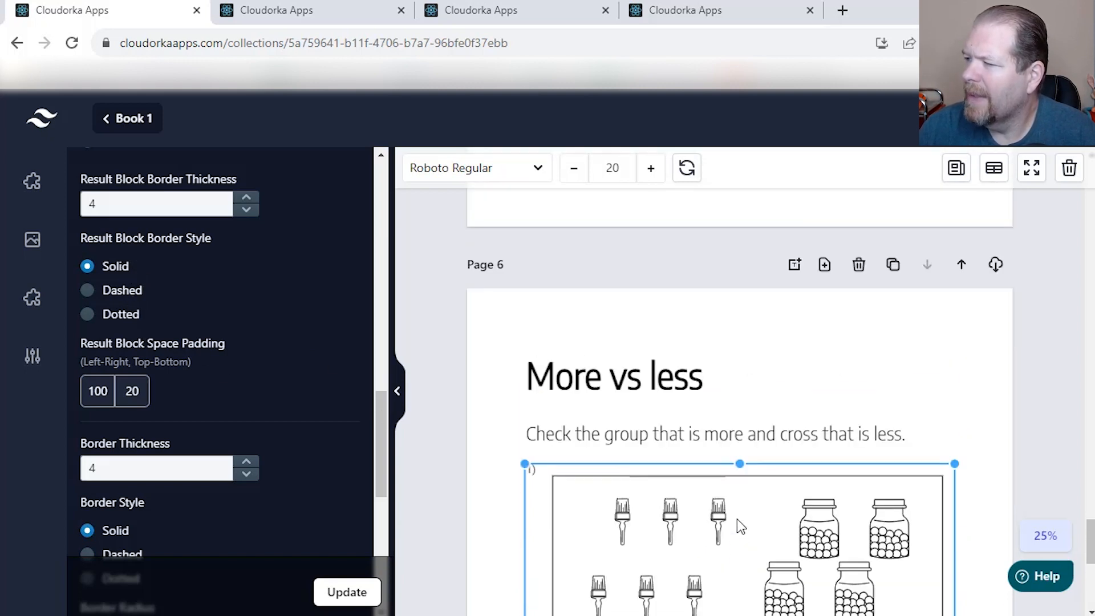
scroll(739, 526, down, 2)
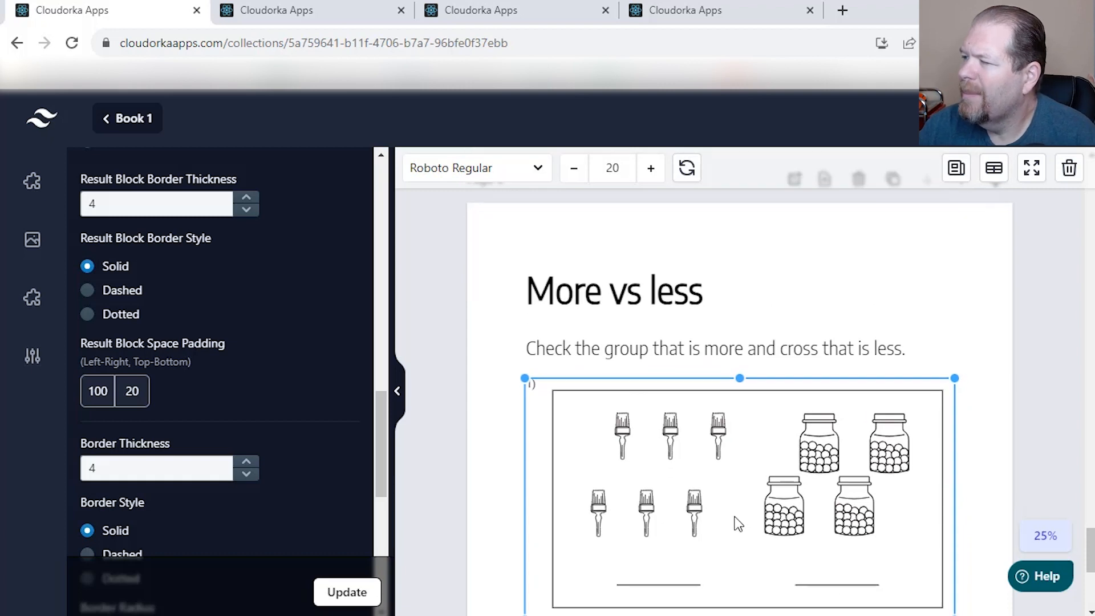
scroll(734, 507, down, 2)
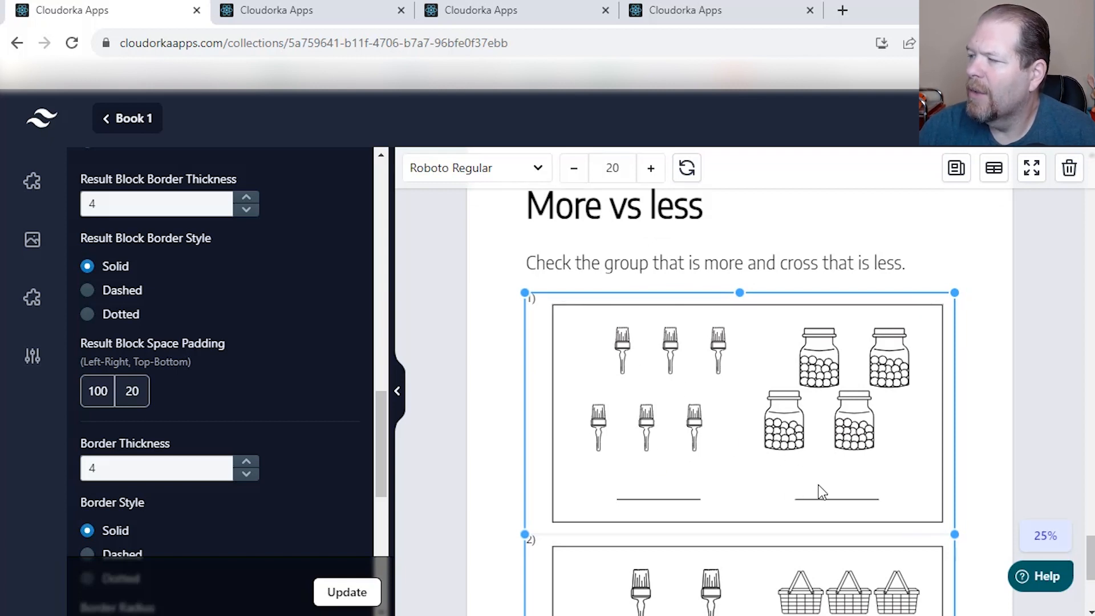
scroll(260, 433, up, 12)
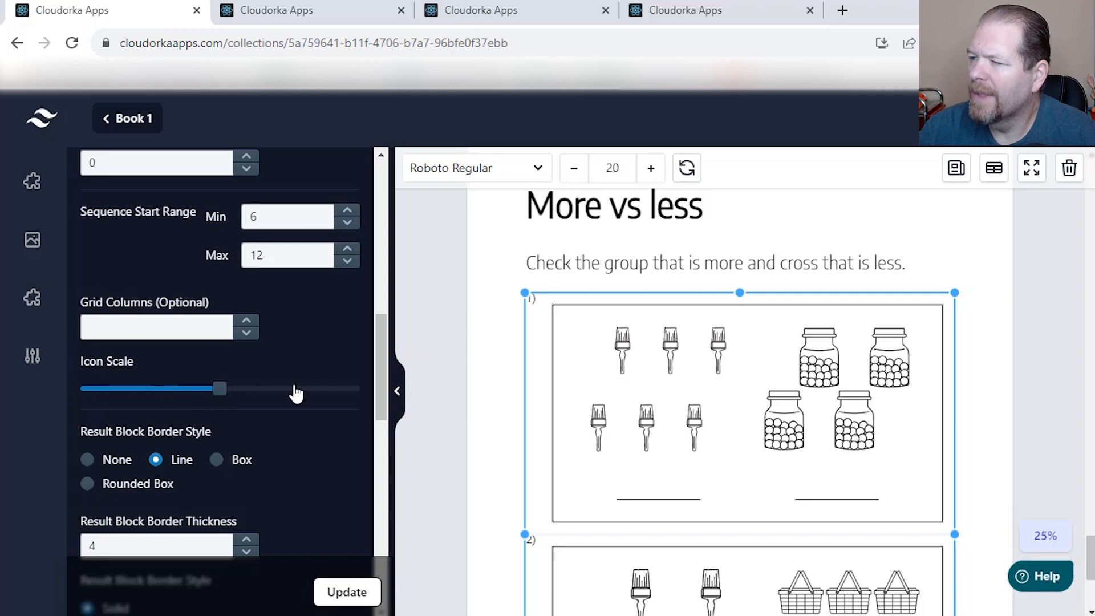
scroll(239, 425, up, 2)
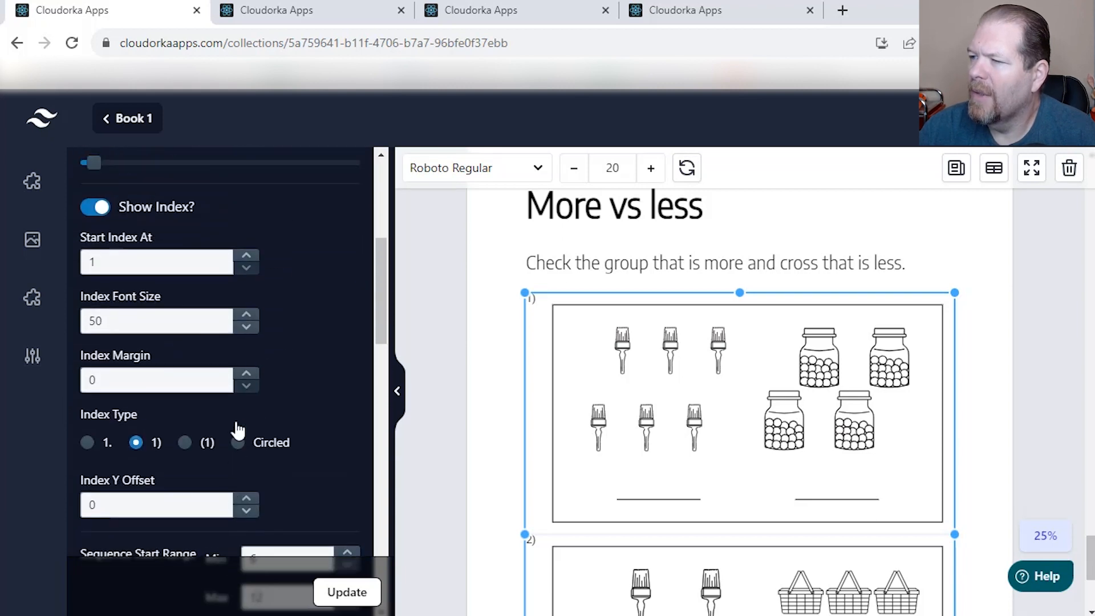
click(748, 440)
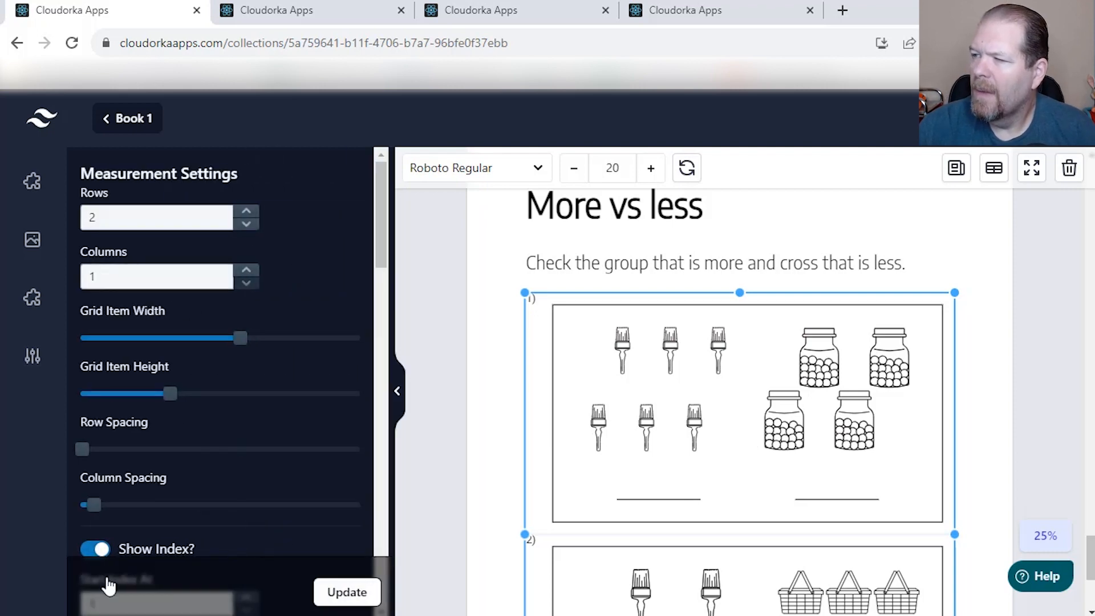
scroll(164, 522, down, 10)
scroll(161, 528, down, 5)
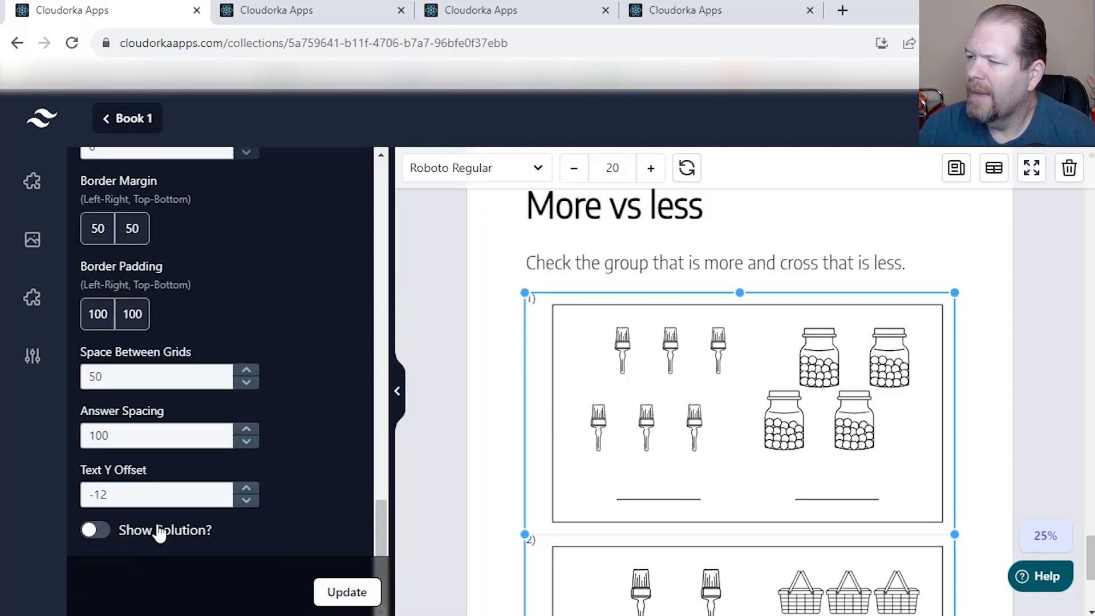
scroll(160, 530, up, 5)
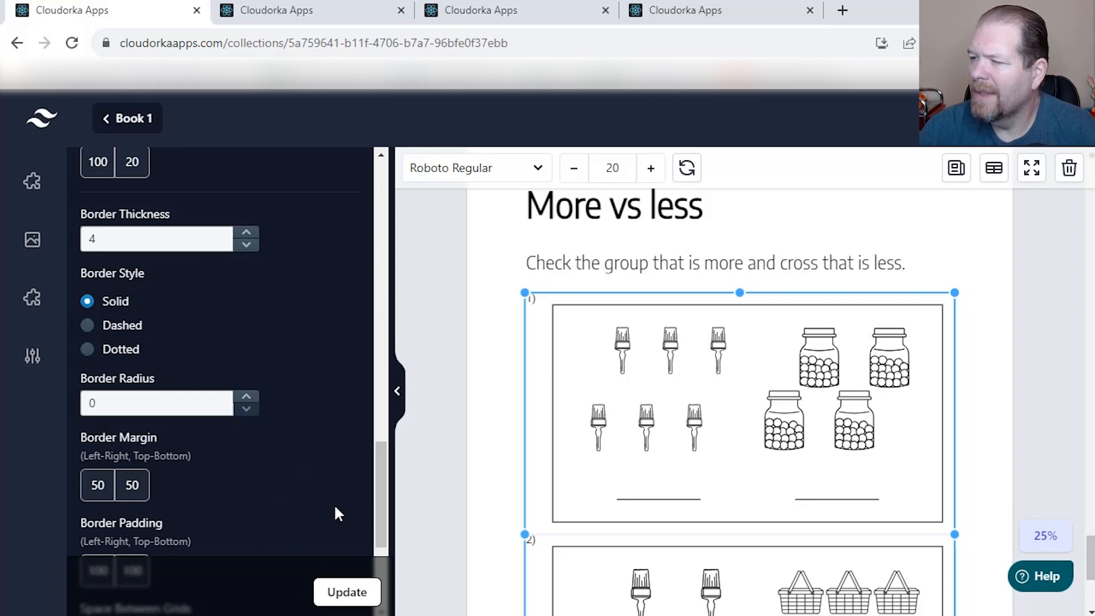
scroll(716, 537, down, 2)
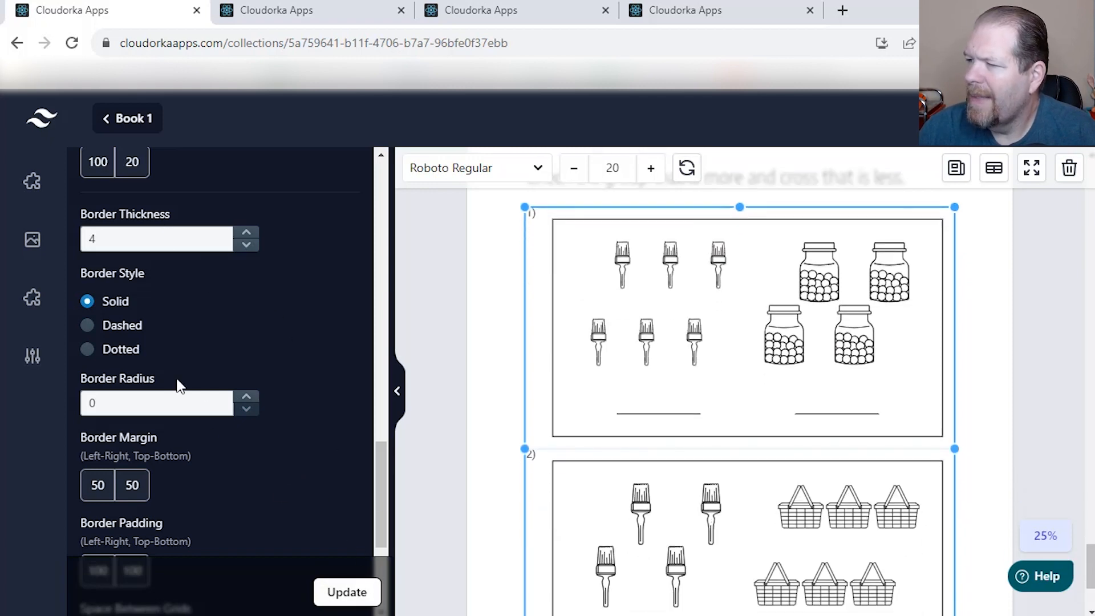
Step: Try a Dashed border style on the page 6 grid, then set it back to Solid and update
click(127, 337)
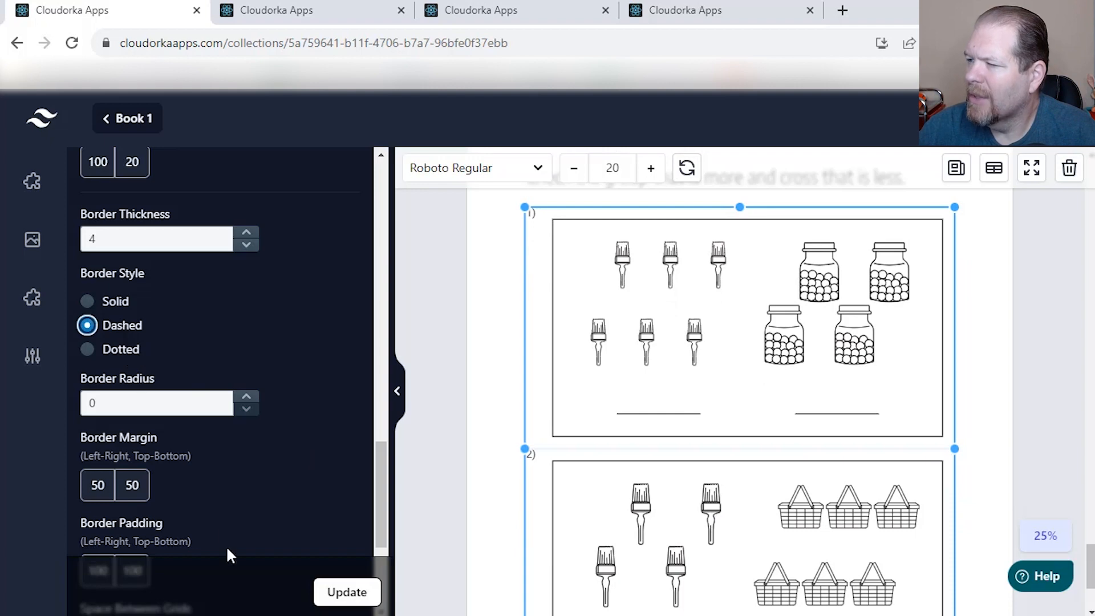
click(341, 593)
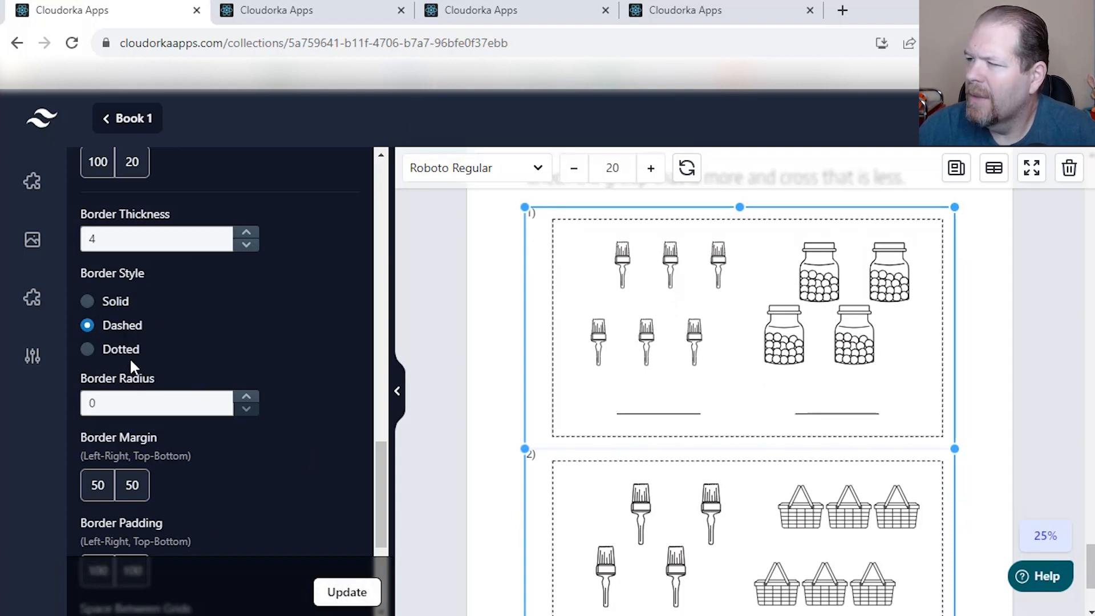
click(89, 301)
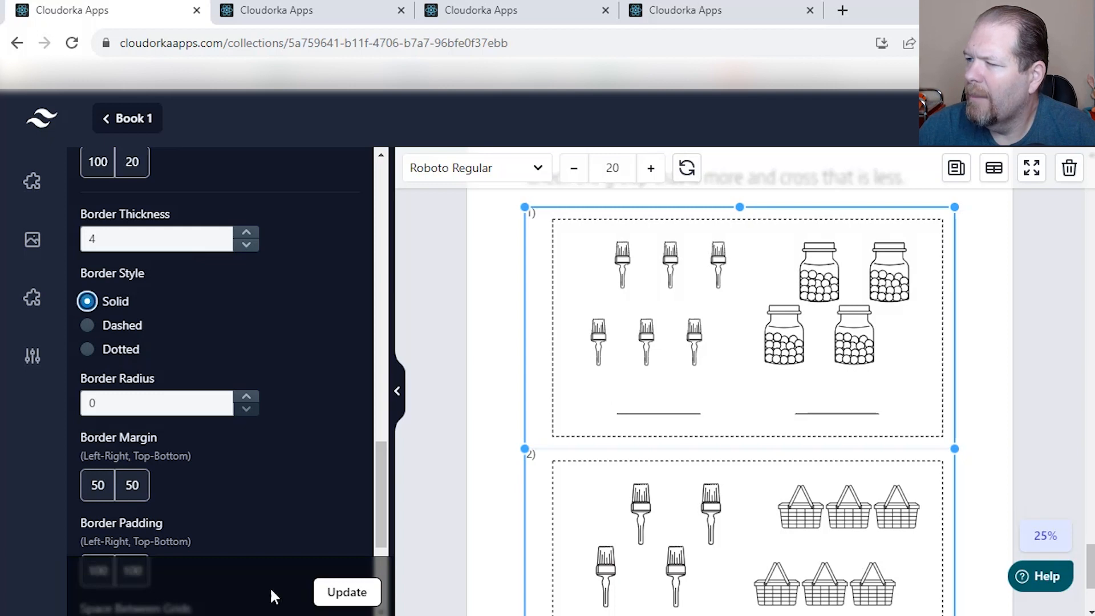
click(345, 591)
Step: Set the page 6 grid's result block border style to Dashed and update the grid
scroll(349, 589, up, 5)
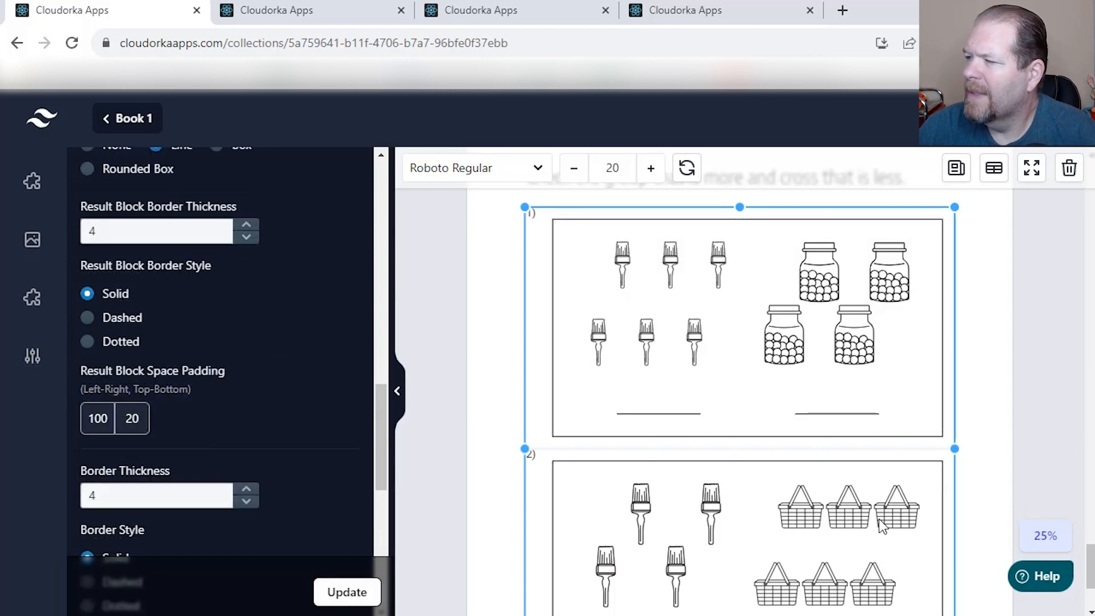
click(112, 320)
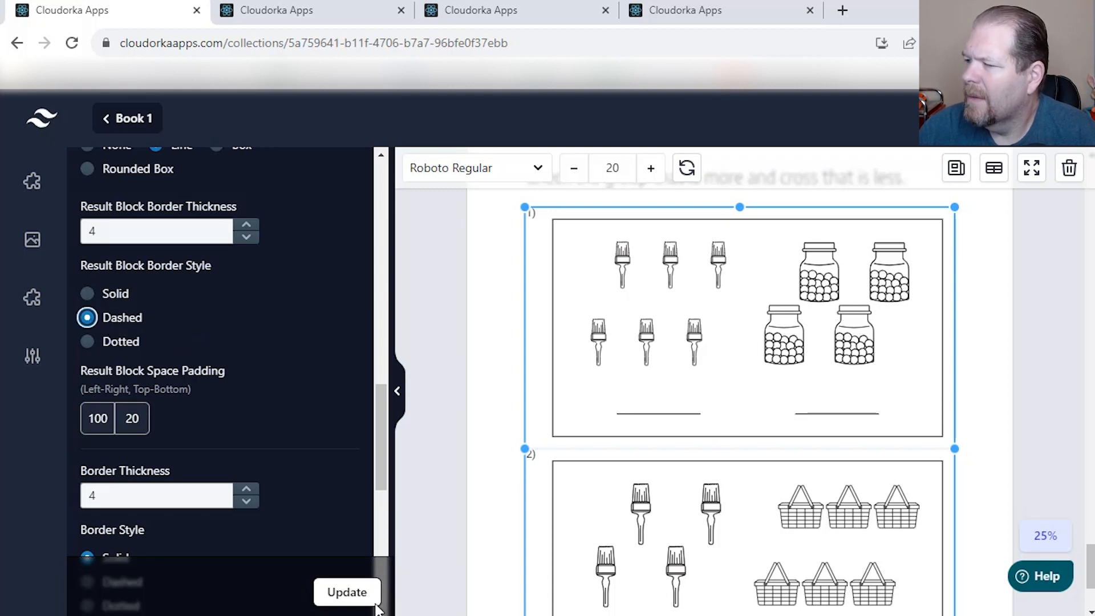
click(354, 593)
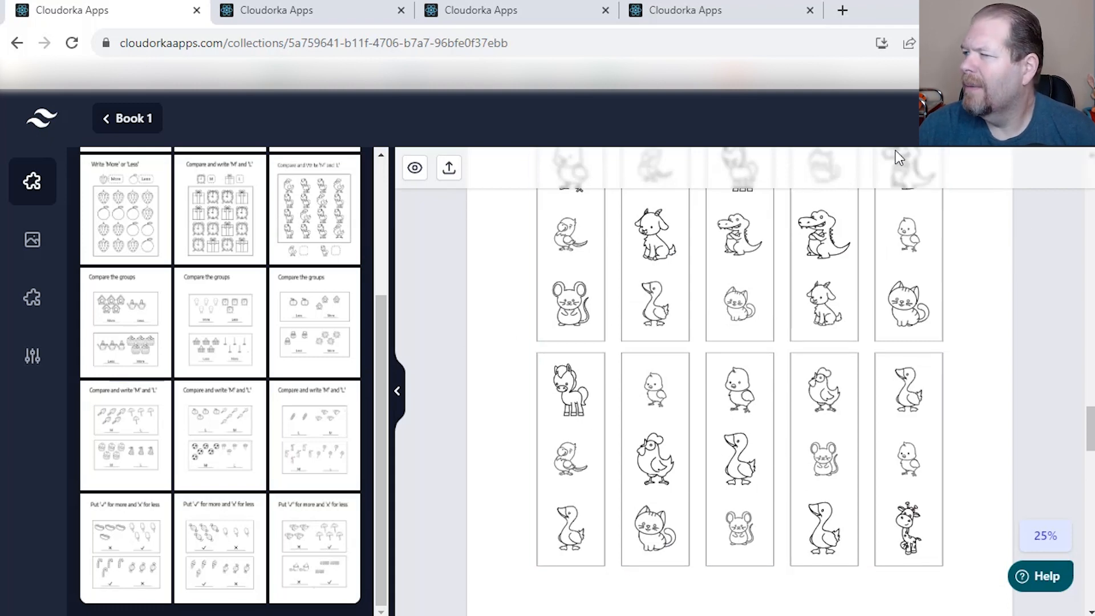
Step: Look over the book's download formats and the page trim sizes offered in the book settings
click(978, 119)
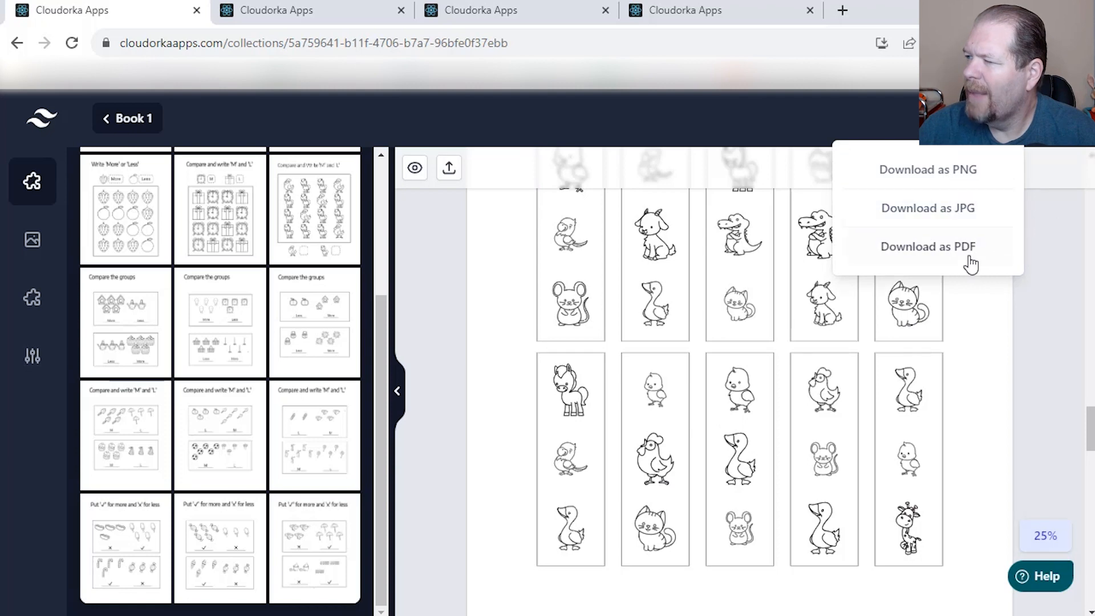
click(1047, 302)
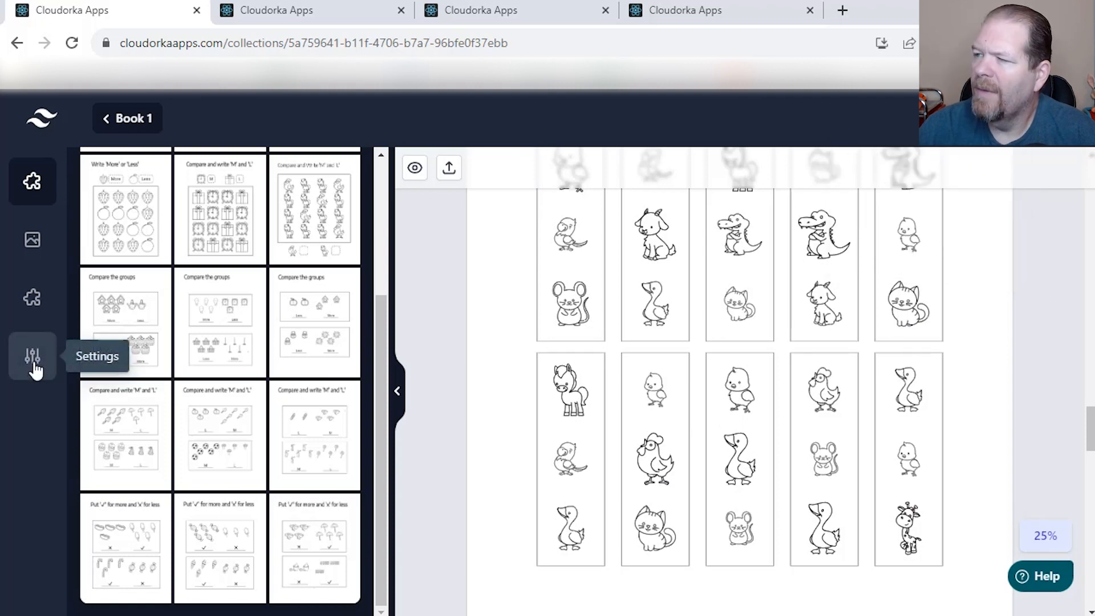
click(33, 358)
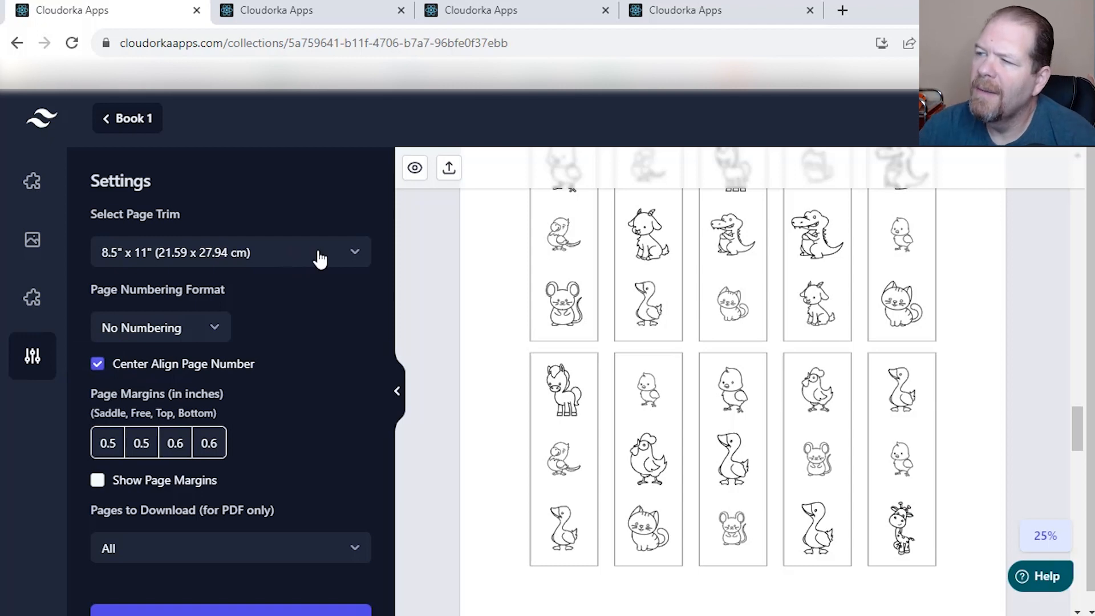
click(346, 262)
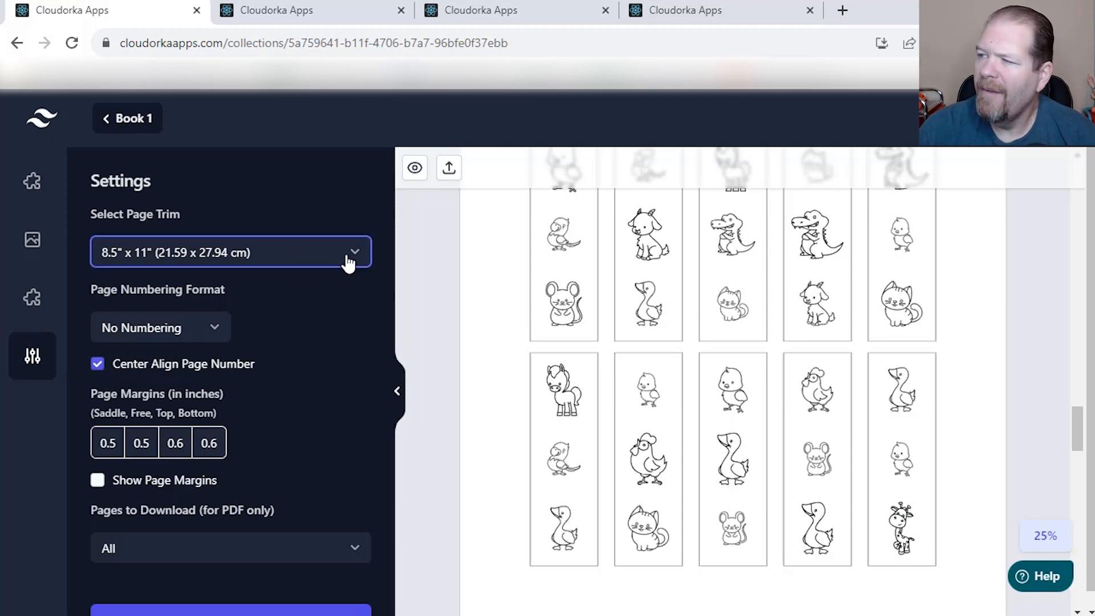
scroll(308, 377, up, 10)
scroll(303, 391, down, 10)
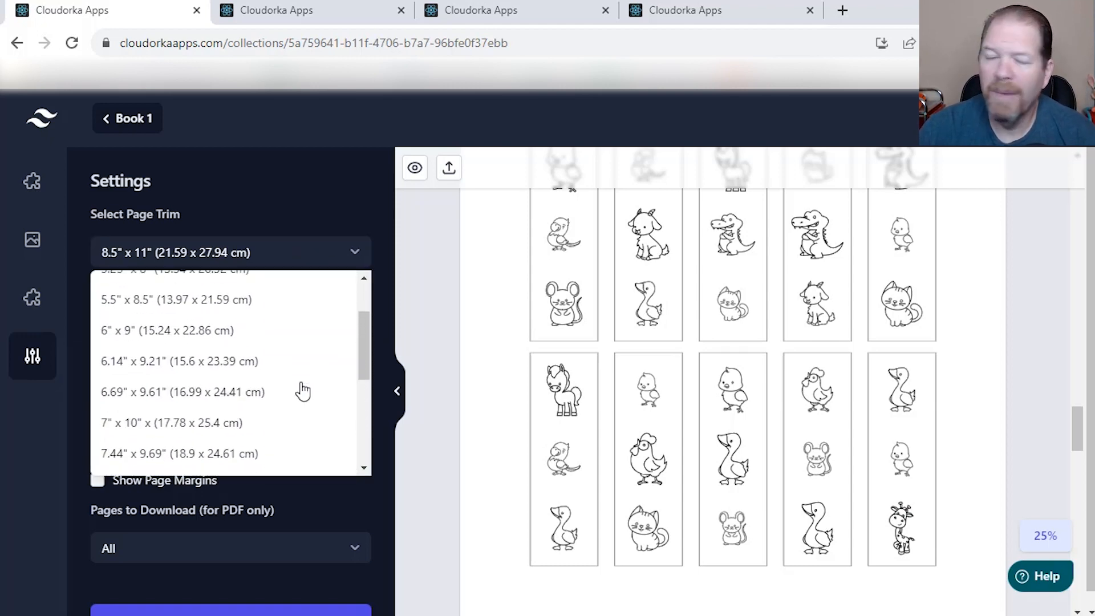
click(308, 200)
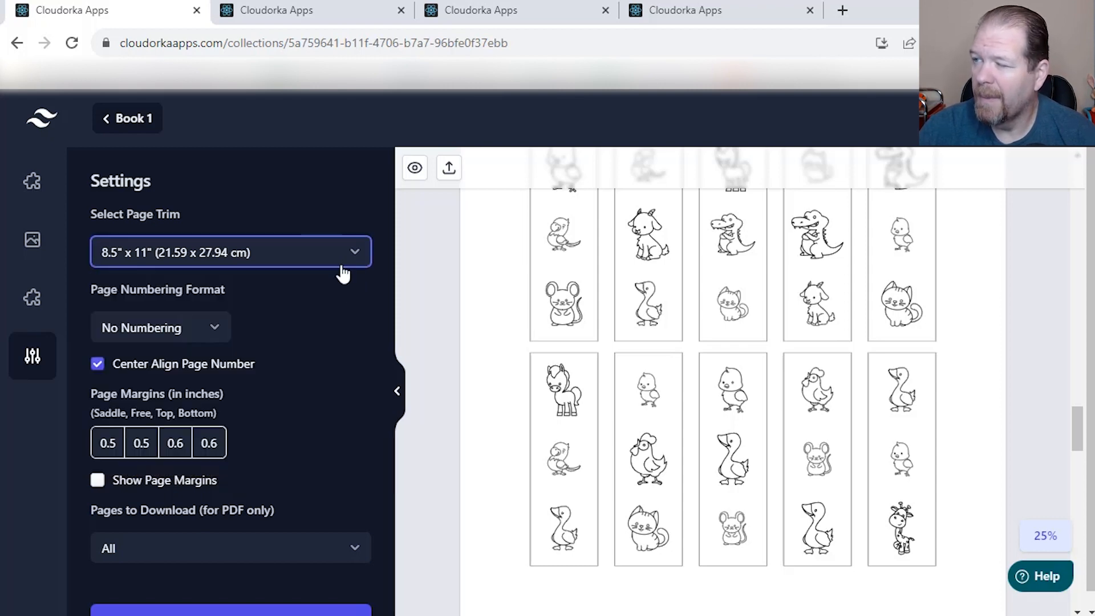
Step: Number the pages in the plain "1" format starting at 11, update the book, and check the numbers on its pages
click(216, 335)
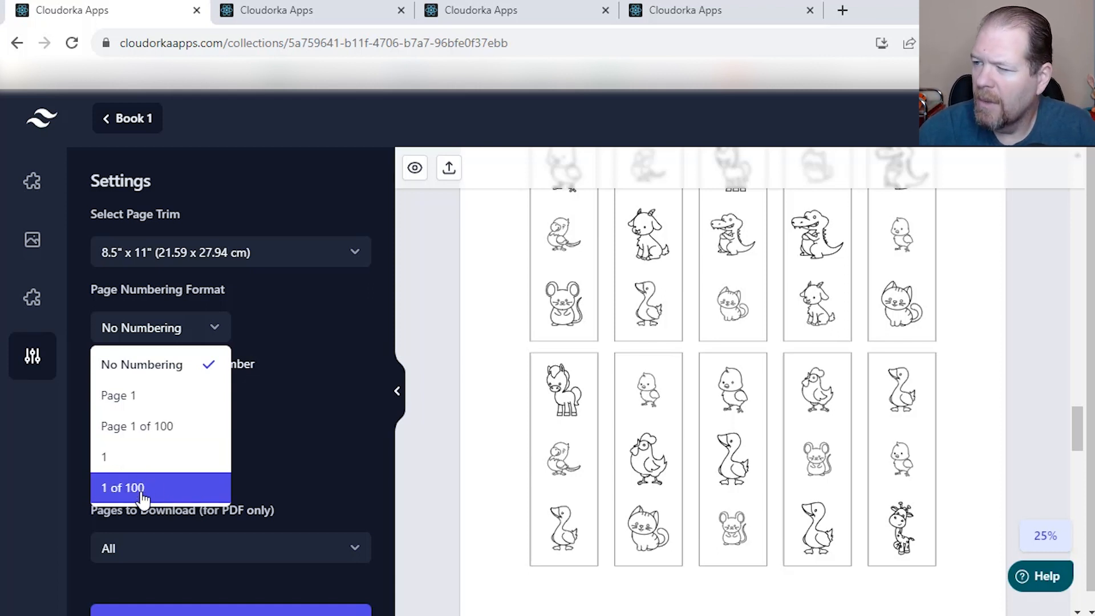
click(138, 471)
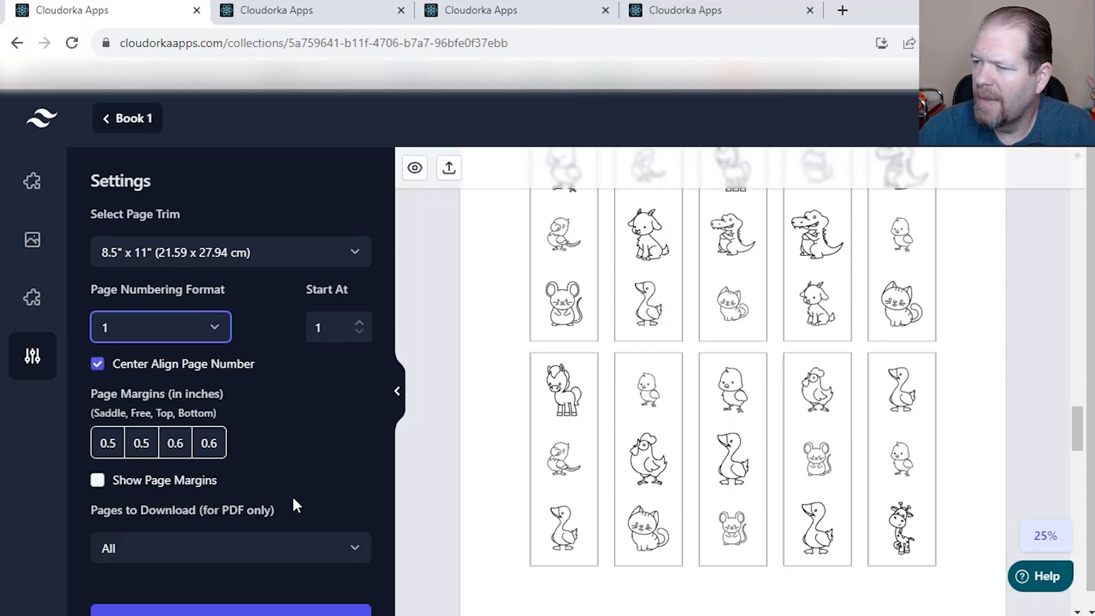
scroll(660, 566, down, 3)
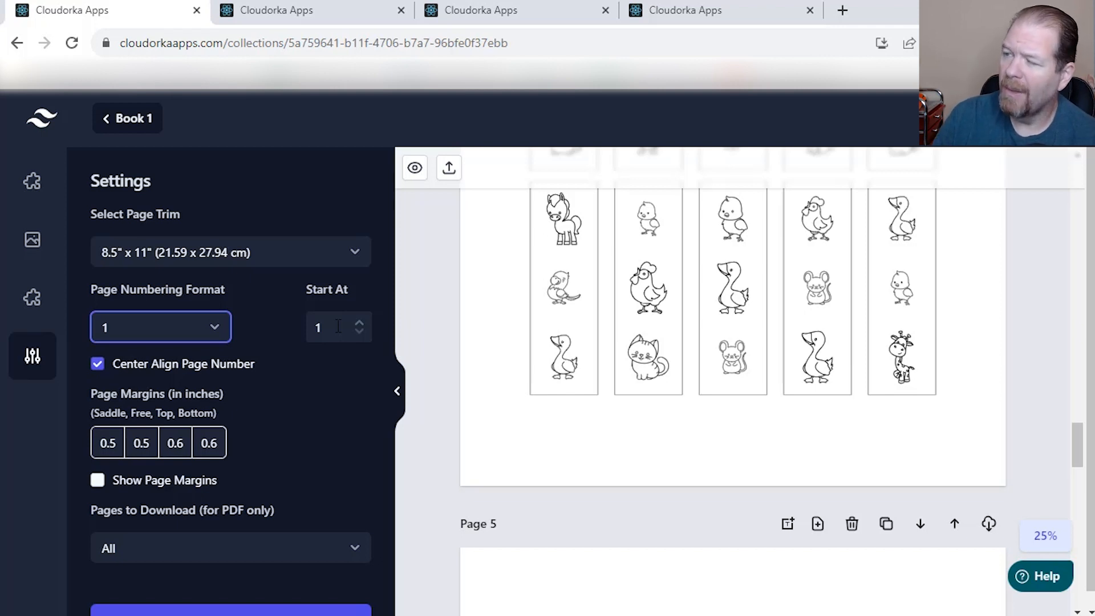
click(338, 326)
text(1)
scroll(324, 473, down, 1)
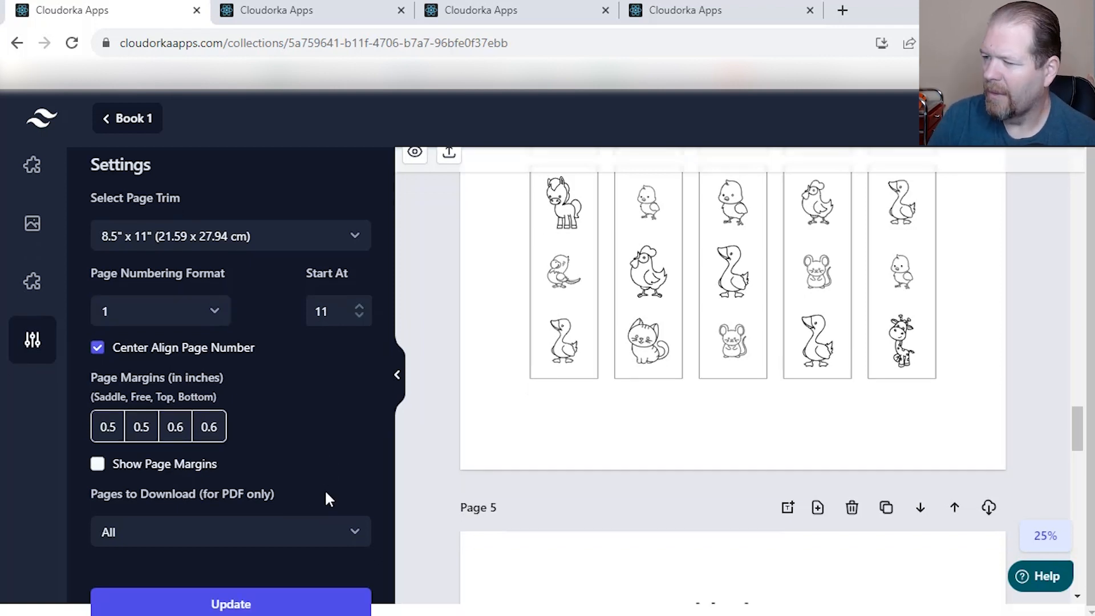
click(266, 607)
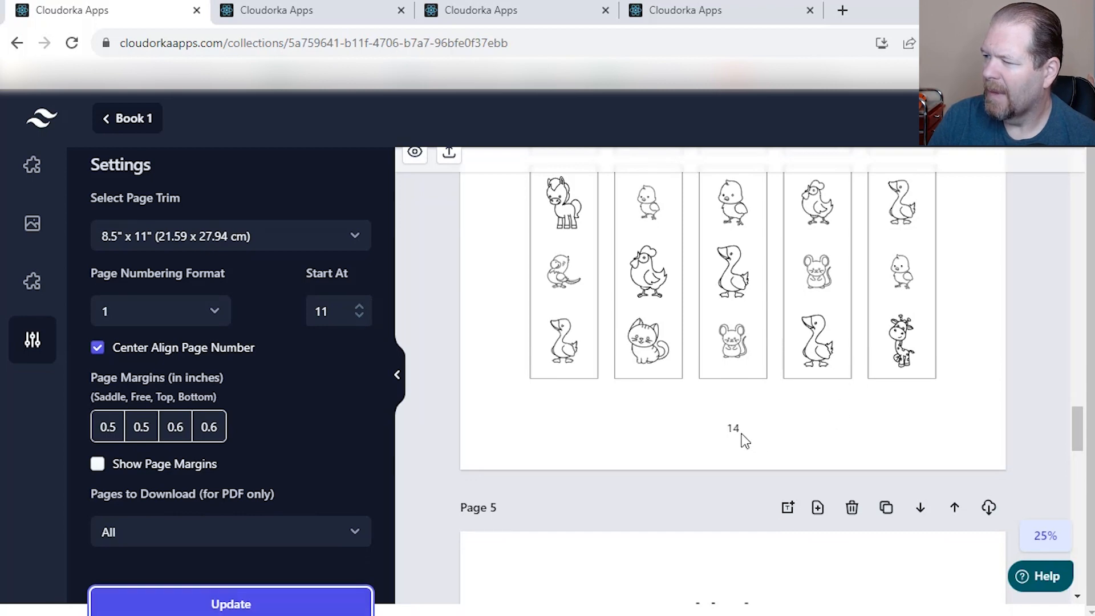
scroll(744, 440, up, 15)
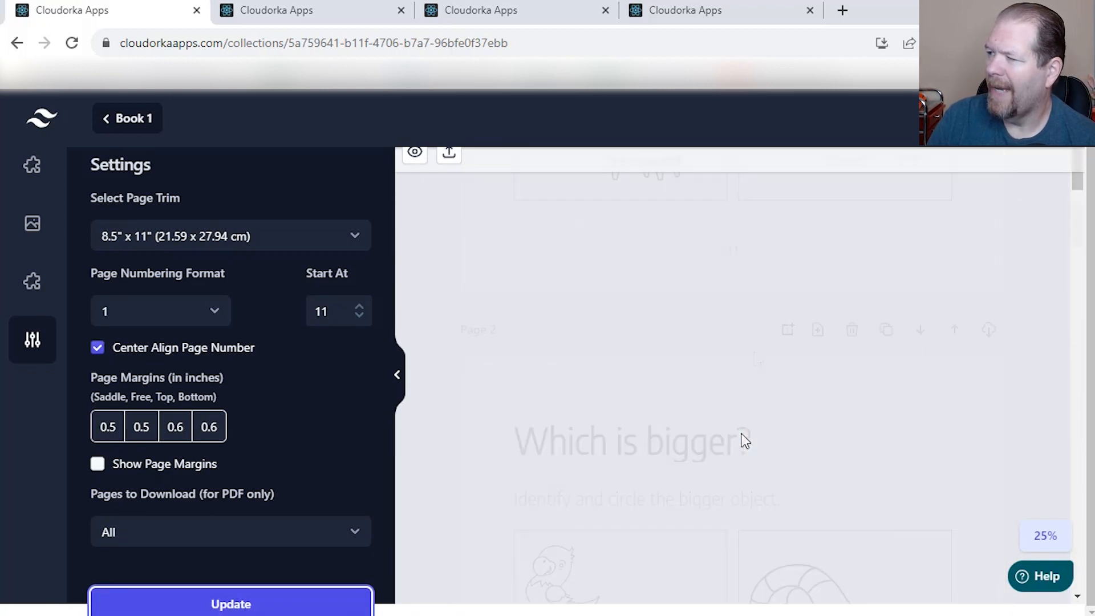
scroll(745, 440, down, 12)
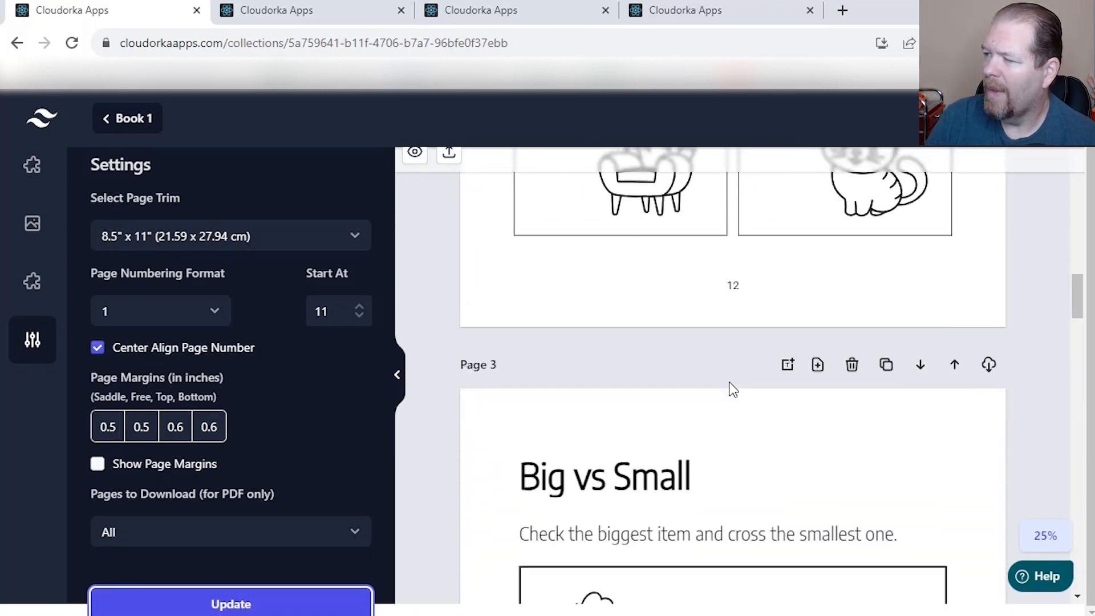
scroll(733, 389, down, 6)
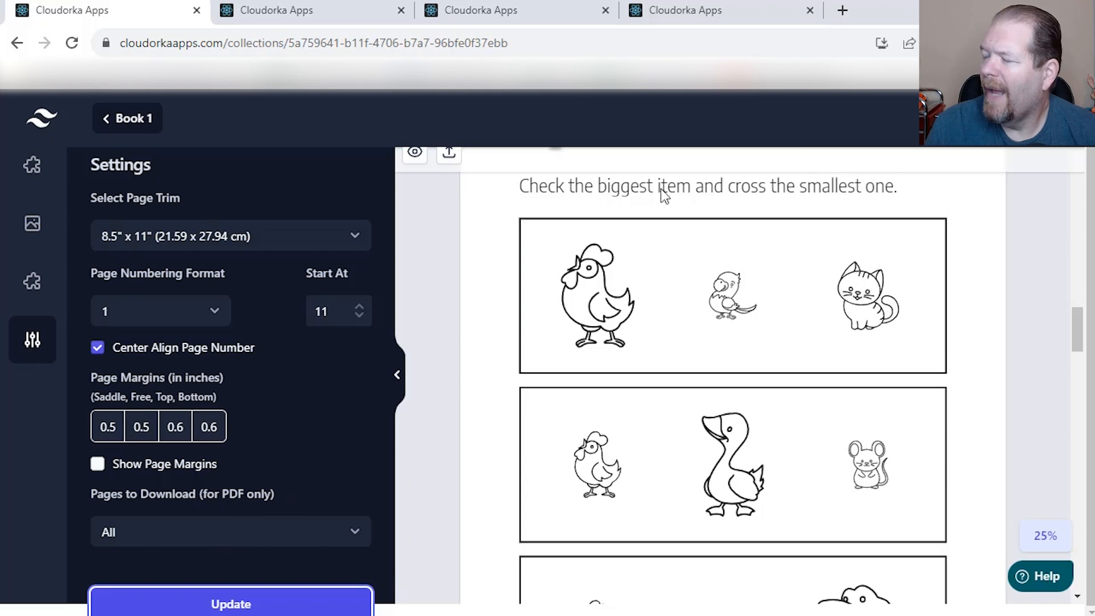
Step: Review the options for which pages the PDF includes, and switch to the browser tab with the Measurement Worksheets Generator collections
click(230, 539)
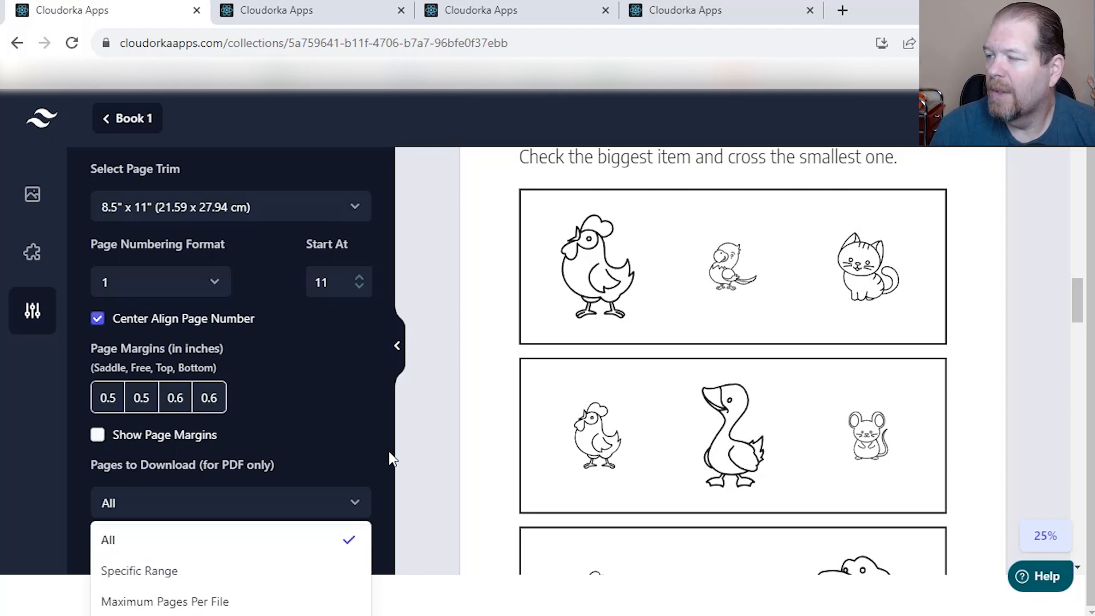
click(363, 454)
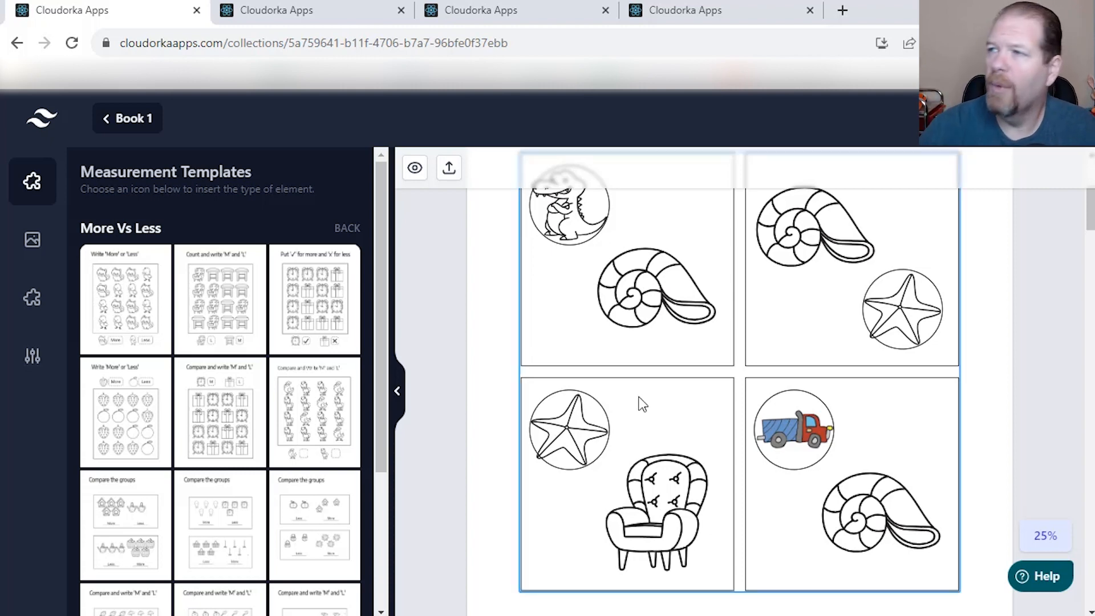
click(340, 15)
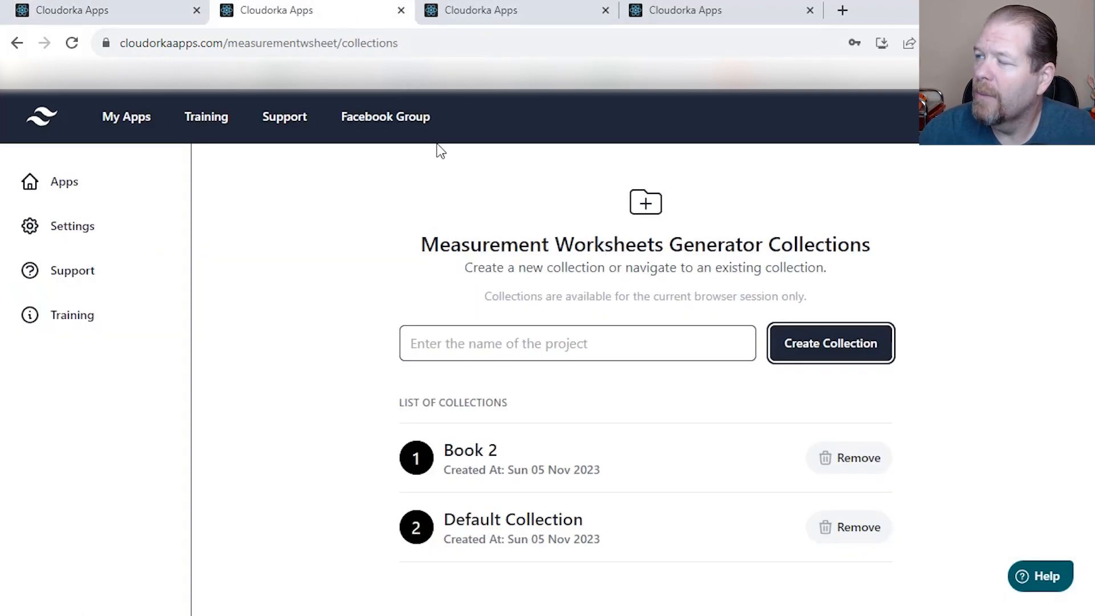
Step: Open the Book 2 collection and look through its Big Vs Small measurement templates
click(468, 452)
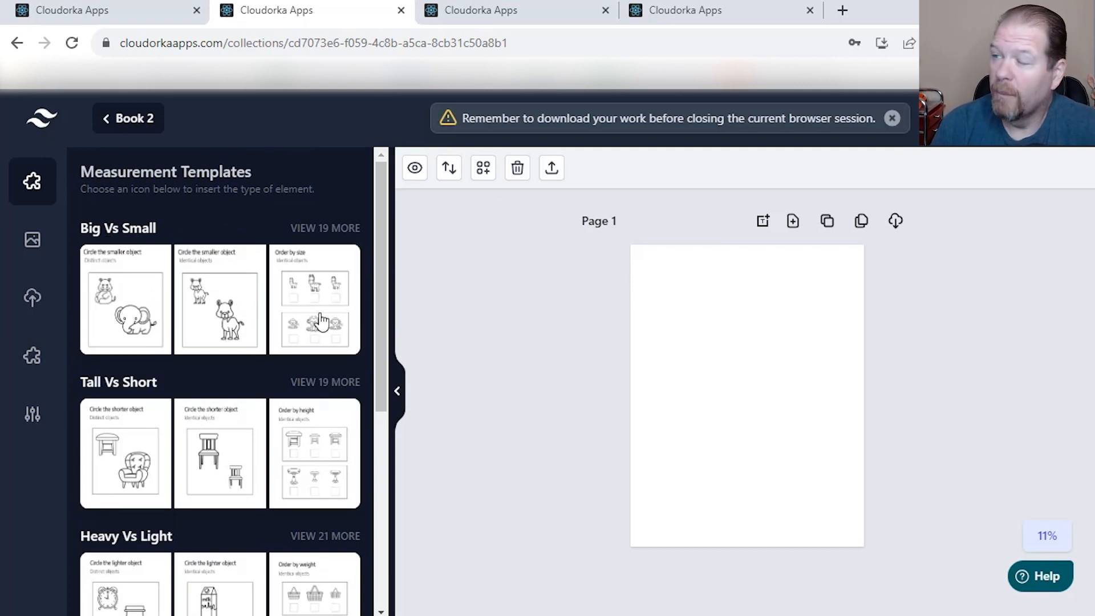
click(319, 234)
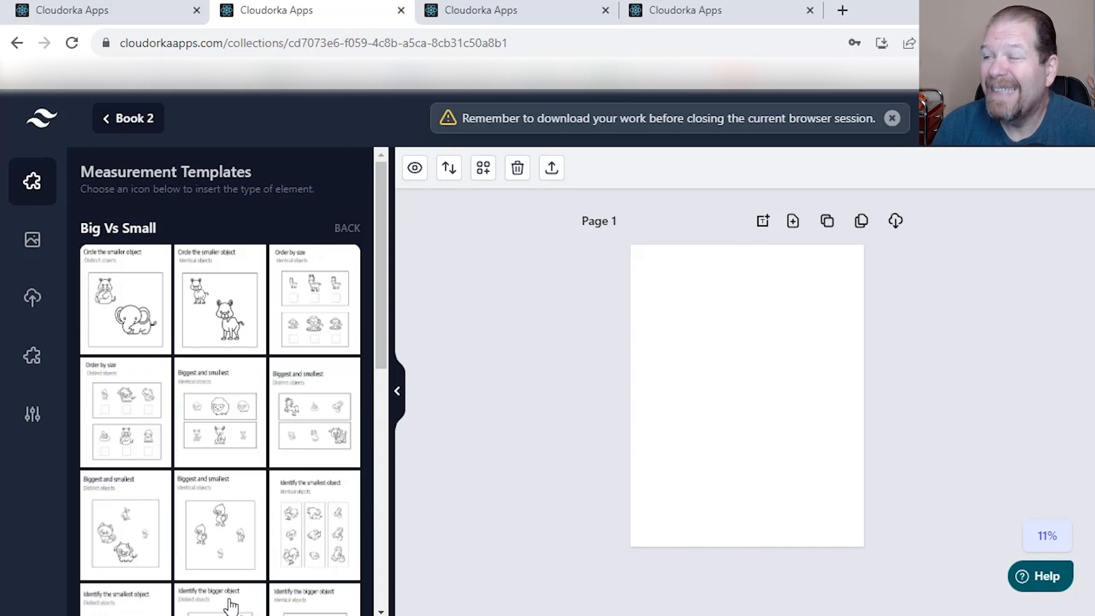
scroll(227, 598, down, 10)
scroll(231, 605, up, 10)
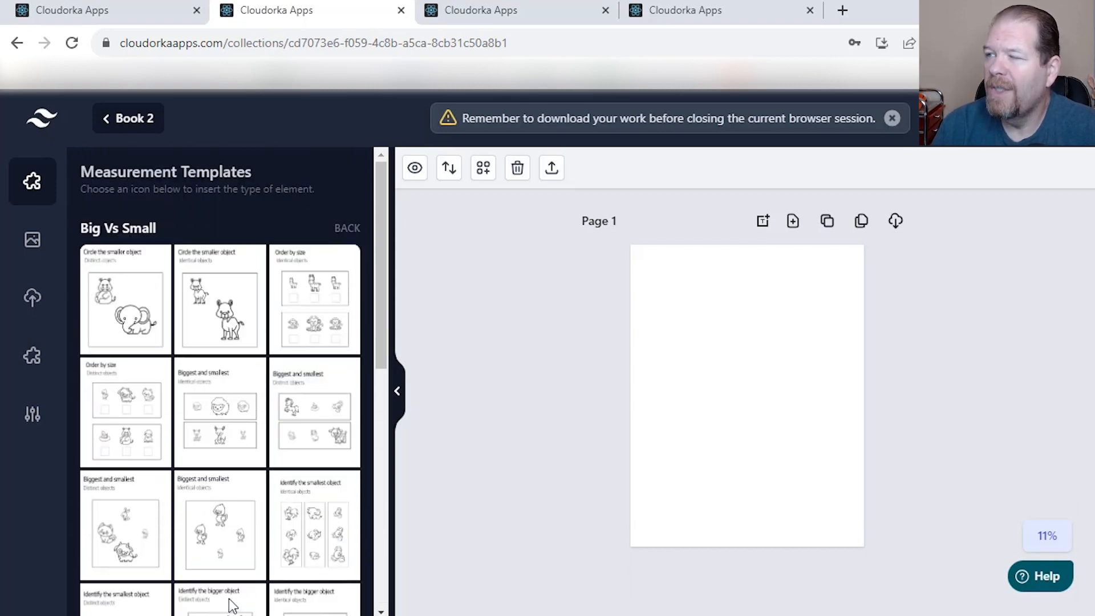
click(347, 228)
scroll(252, 512, down, 6)
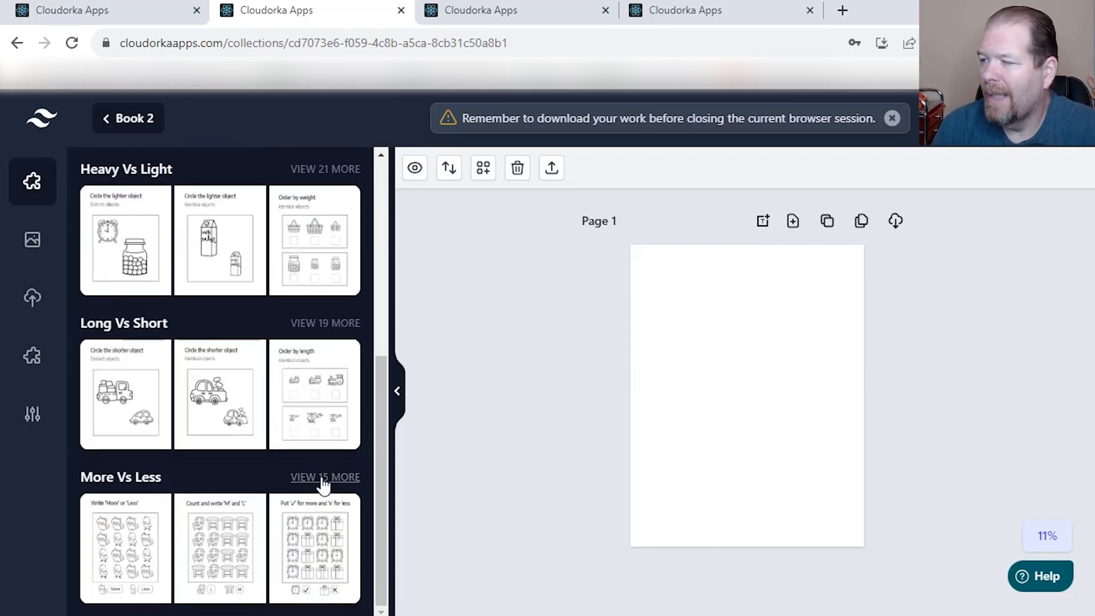
Step: Insert the middle "Put '✓' for more and 'x' for less" template from the More Vs Less category on page 1
click(323, 481)
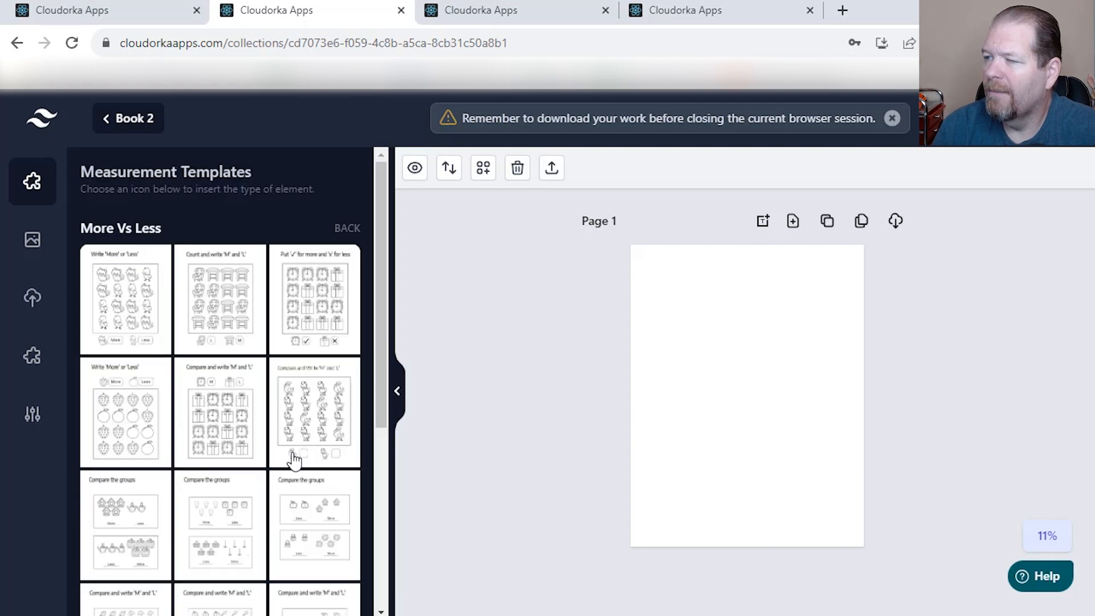
scroll(282, 422, down, 5)
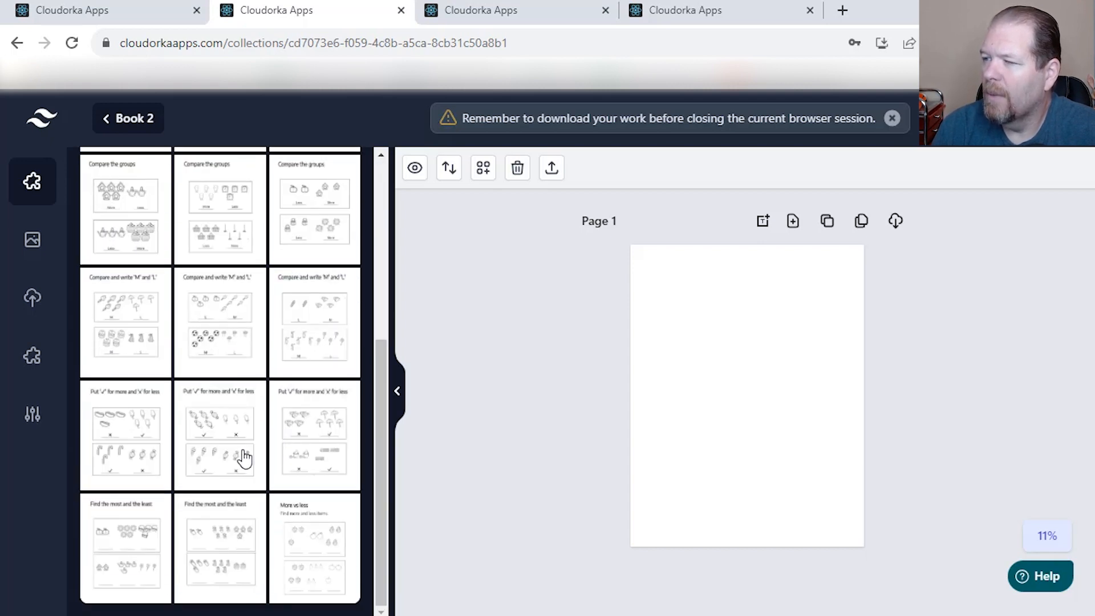
scroll(226, 432, up, 6)
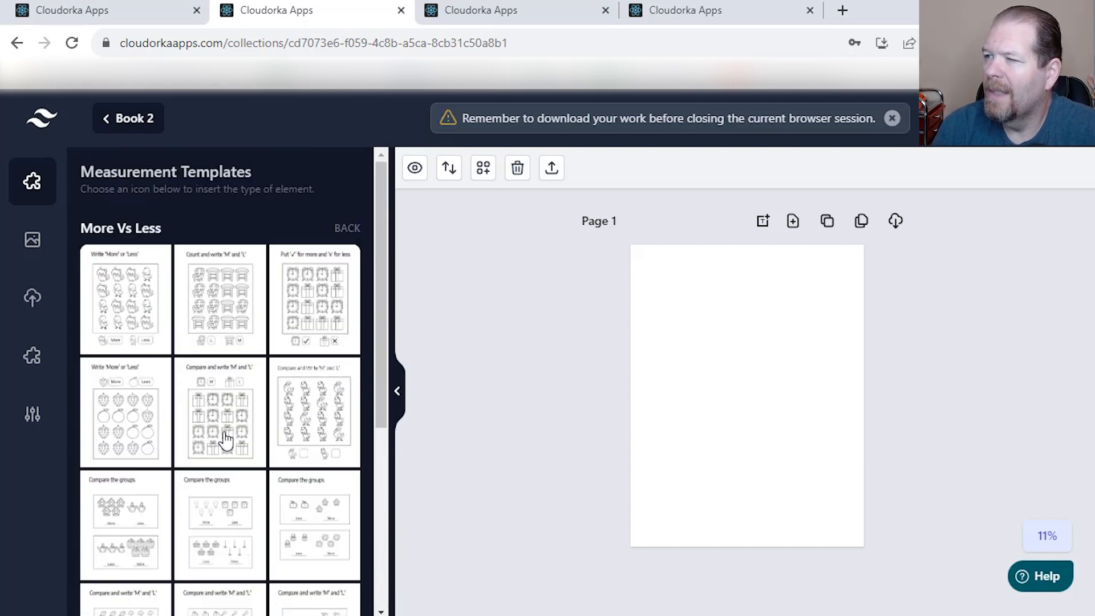
scroll(226, 439, down, 6)
click(225, 439)
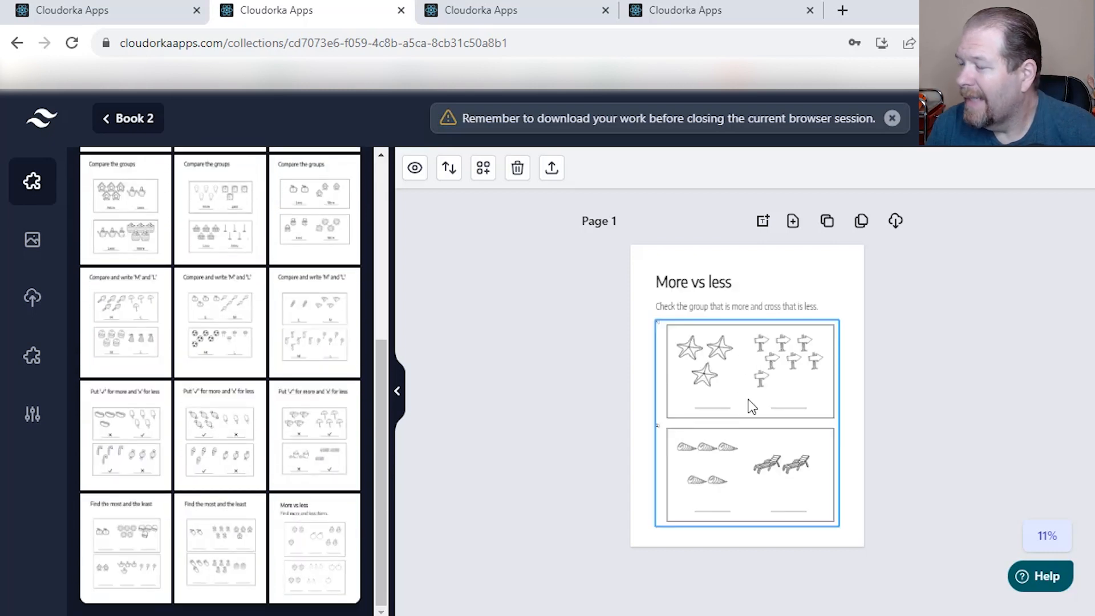
Step: Review the file formats offered for downloading page 1
click(1057, 536)
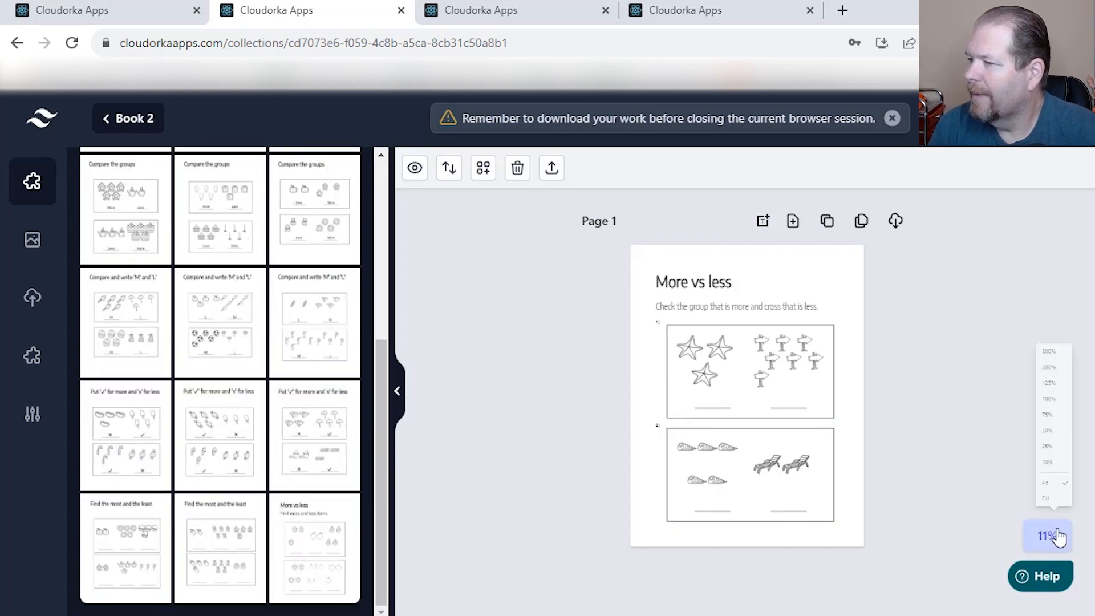
click(1038, 374)
scroll(766, 322, up, 5)
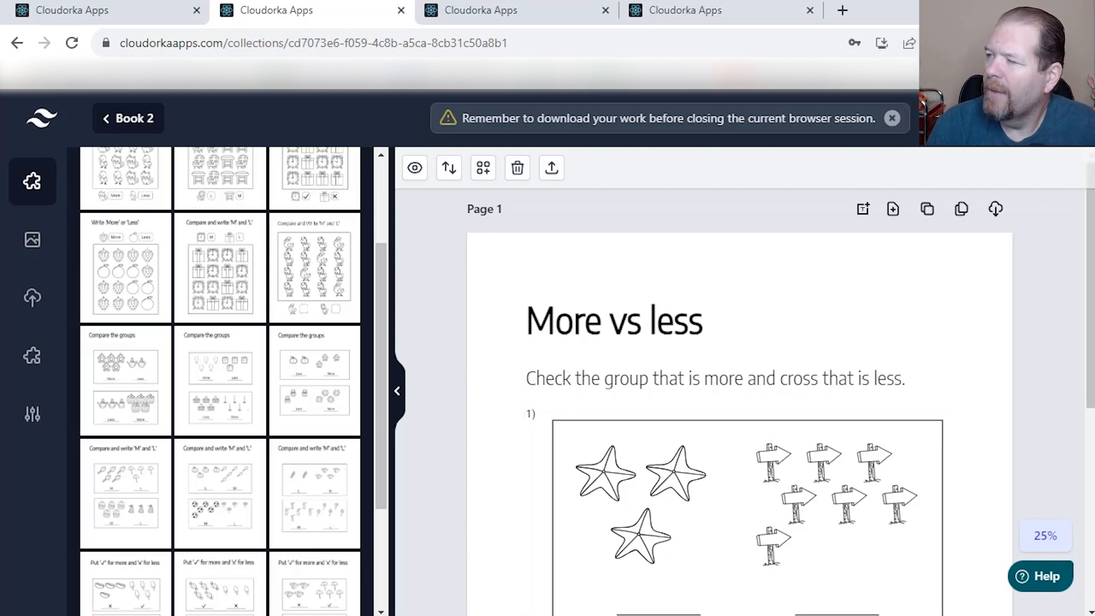
click(995, 208)
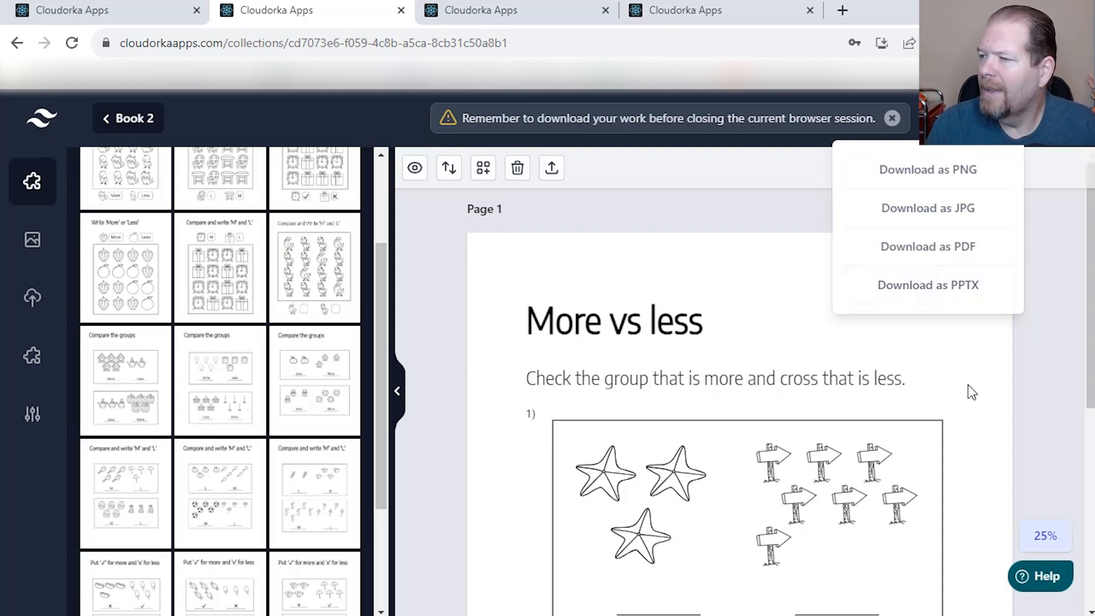
Step: Color the instruction line under the "More vs less" title red (EE0909)
click(747, 379)
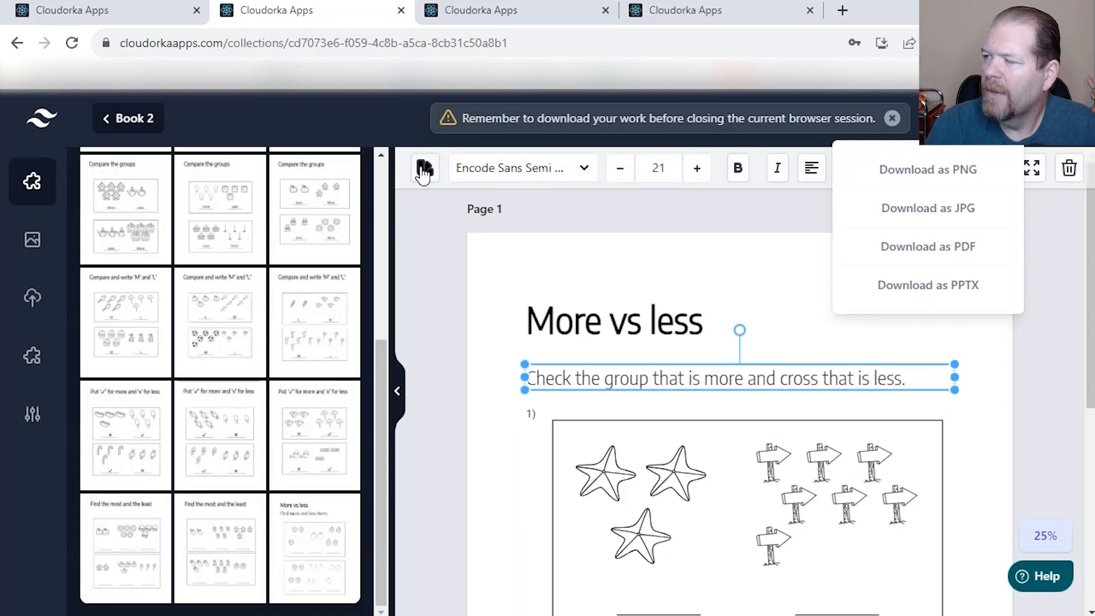
click(423, 169)
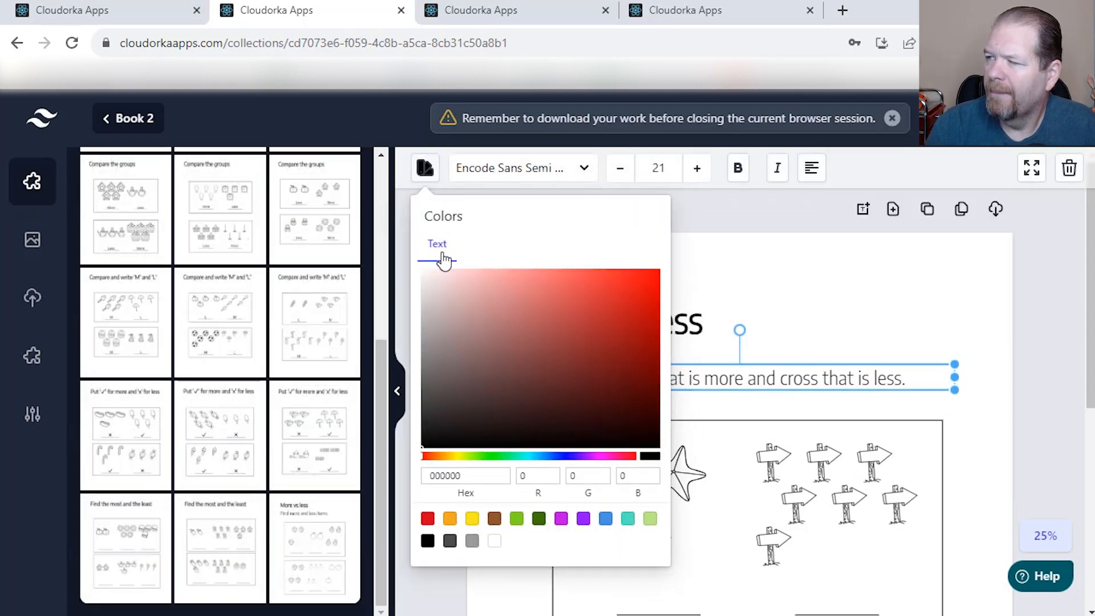
click(652, 281)
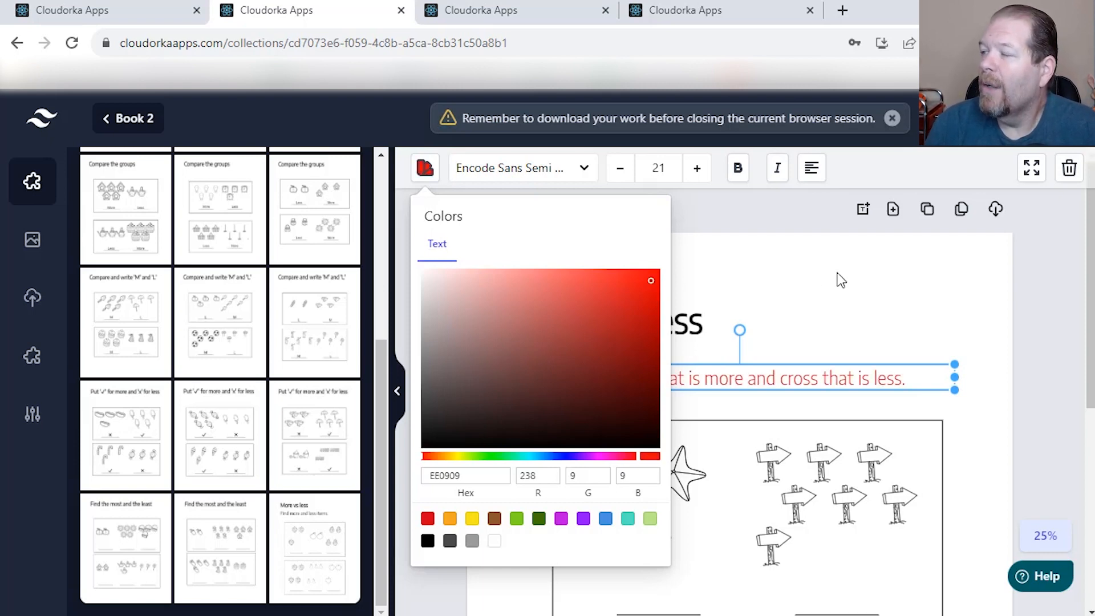
click(752, 261)
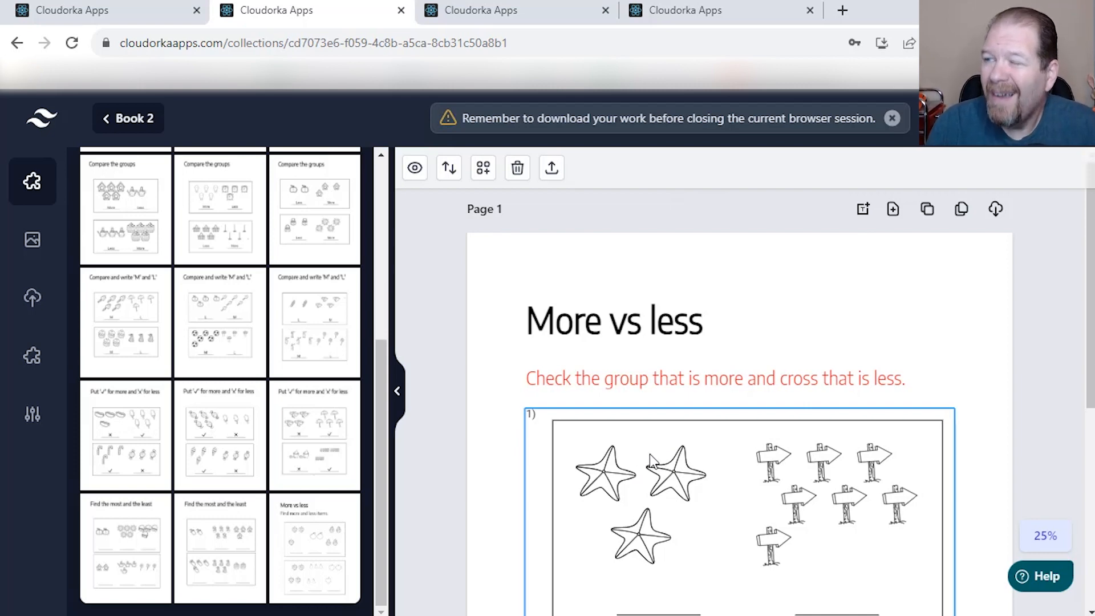
Step: Upload the green car image to the image library and insert it on page 1
click(27, 316)
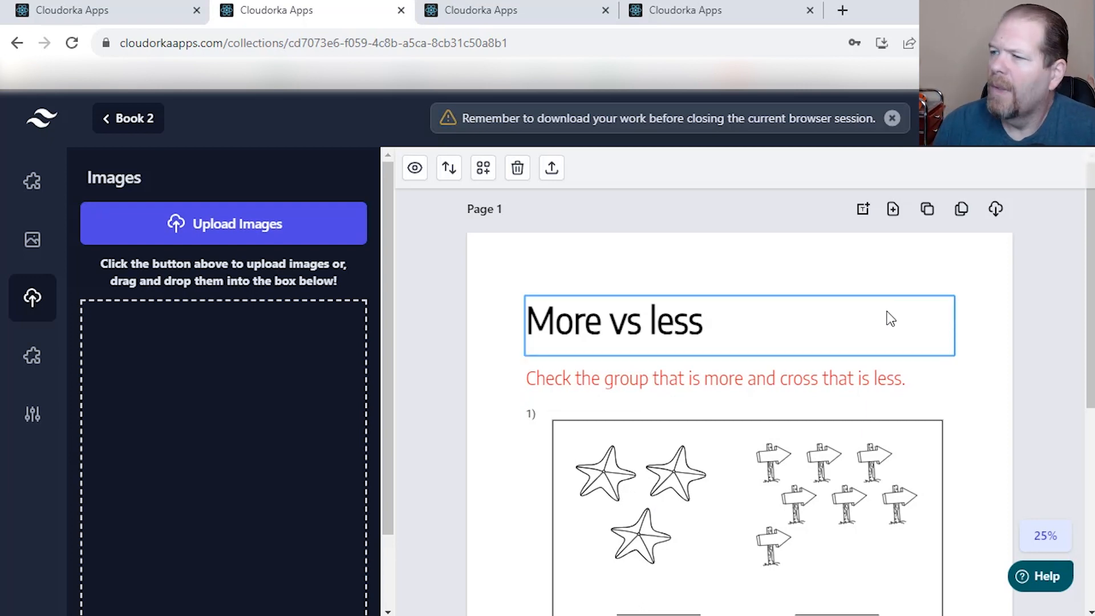
click(296, 244)
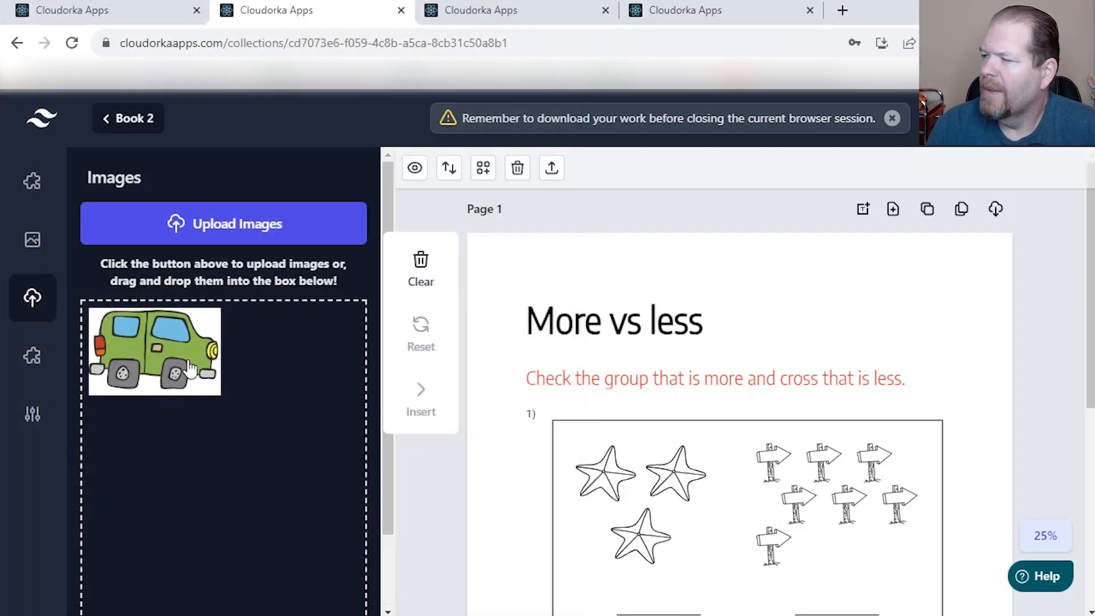
click(189, 368)
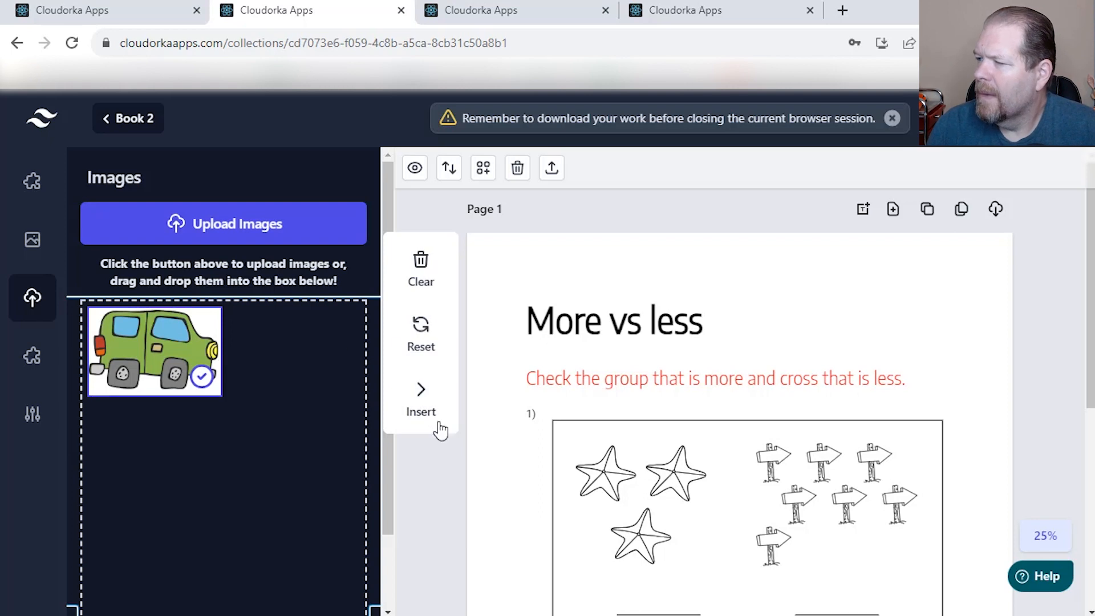
click(428, 397)
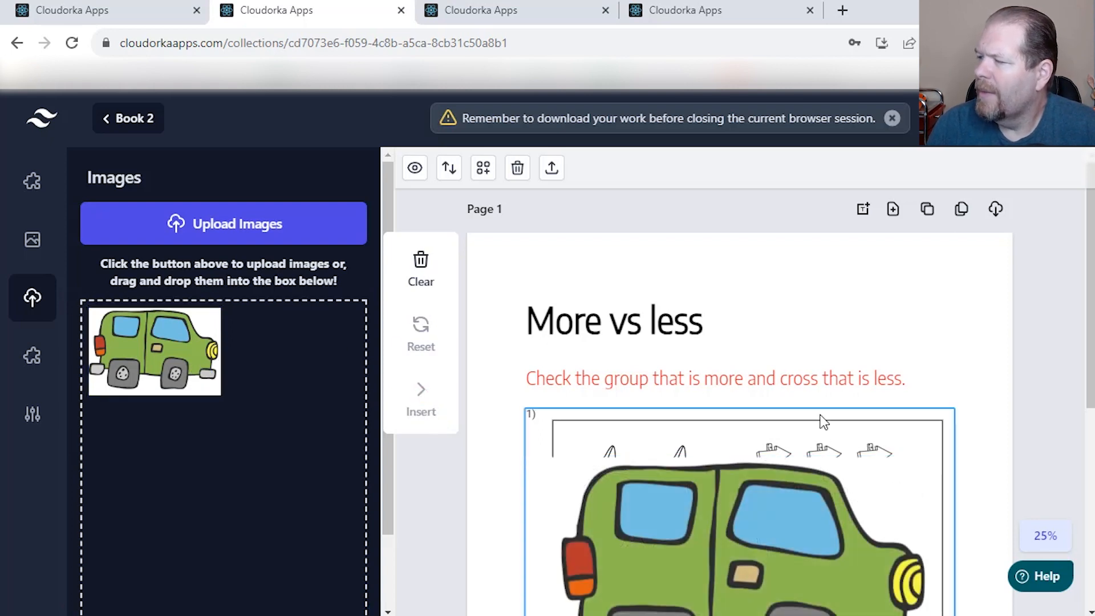
Step: Shrink the green car image and place it in the page's upper right corner, beside the "More vs less" title
drag(746, 513, 762, 331)
drag(558, 518, 799, 355)
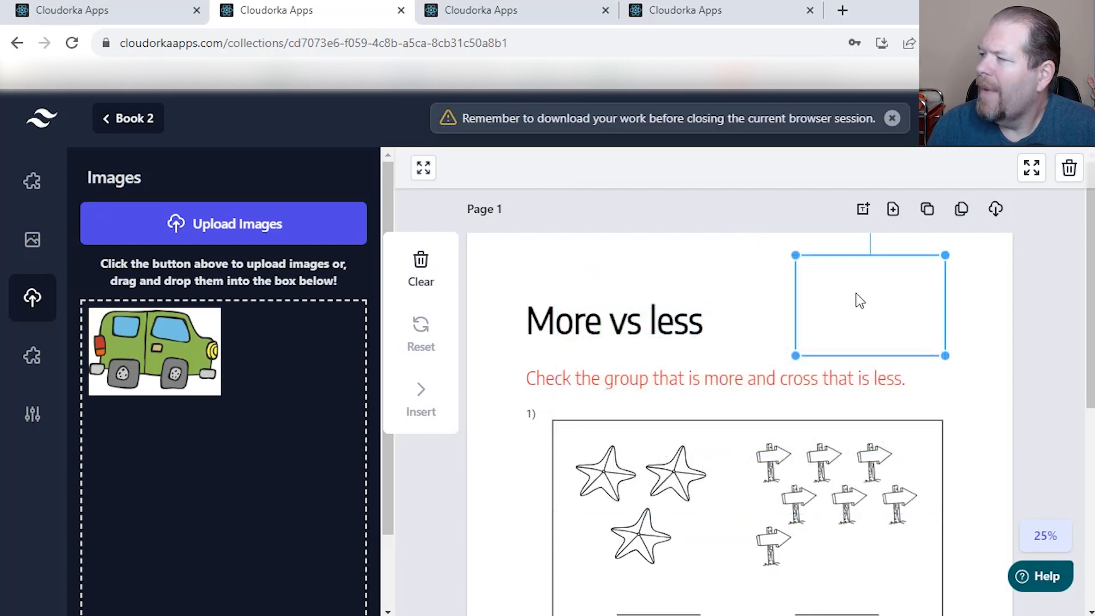
drag(865, 293, 870, 292)
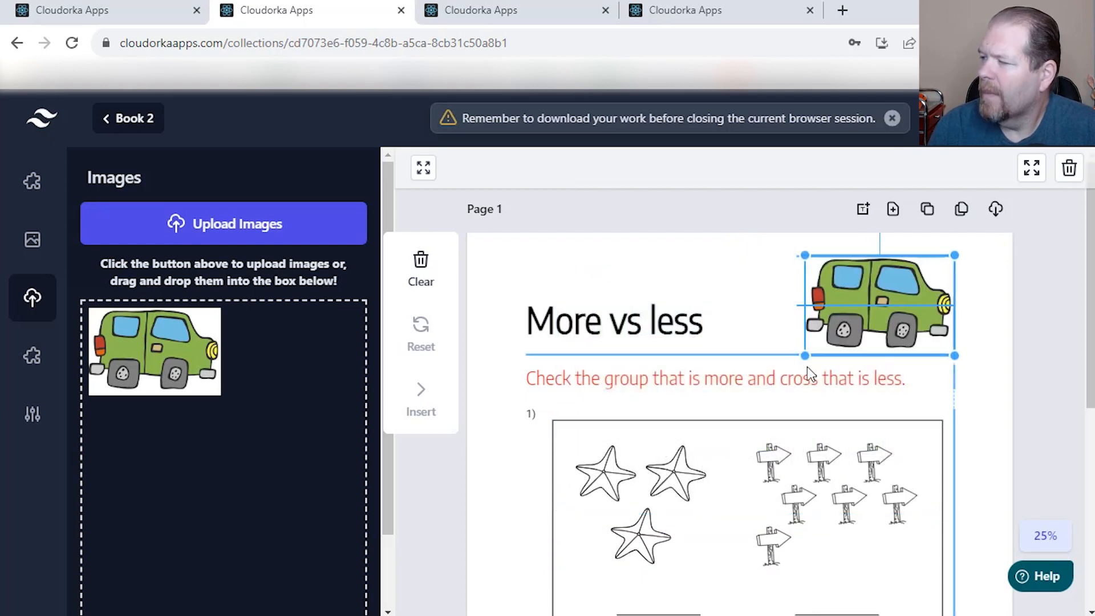
click(587, 261)
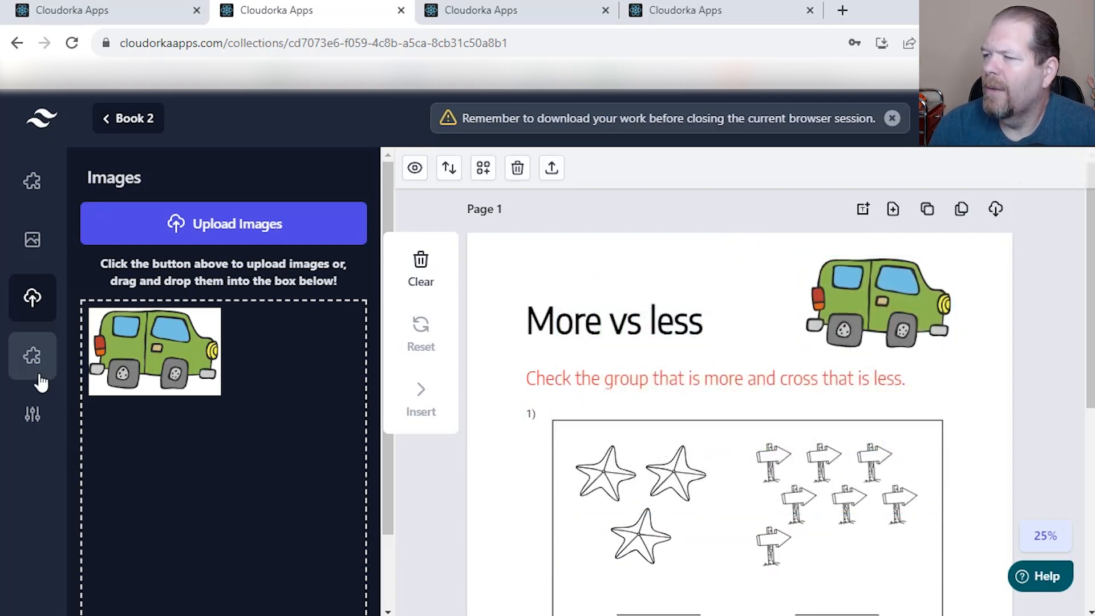
Step: Turn on Show Page Margins for the book, and shrink and move the car image to fit inside the margin lines
click(32, 413)
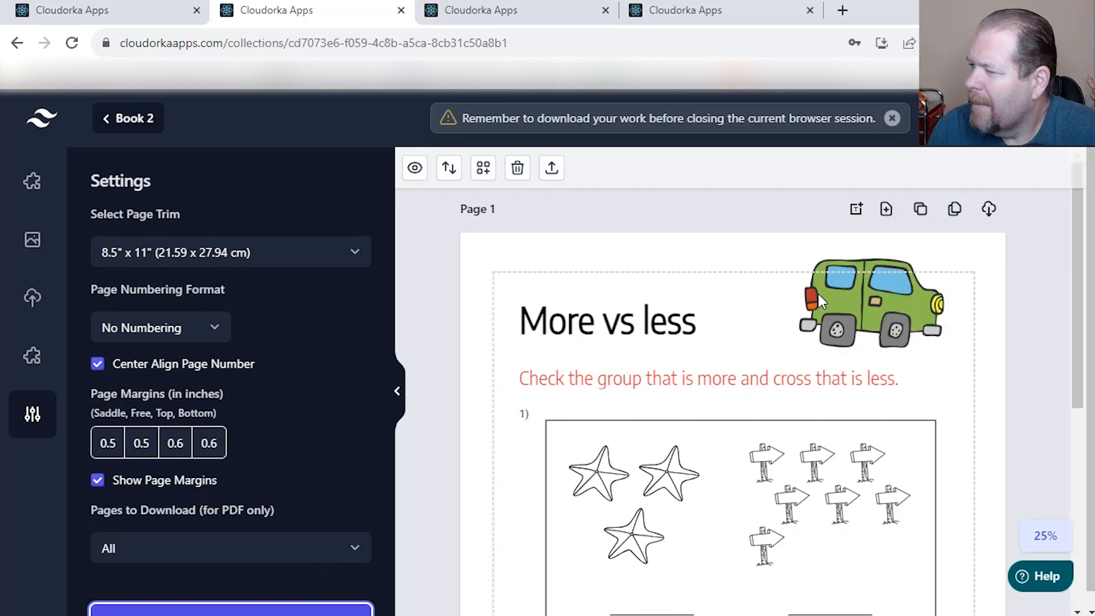
drag(865, 316, 864, 327)
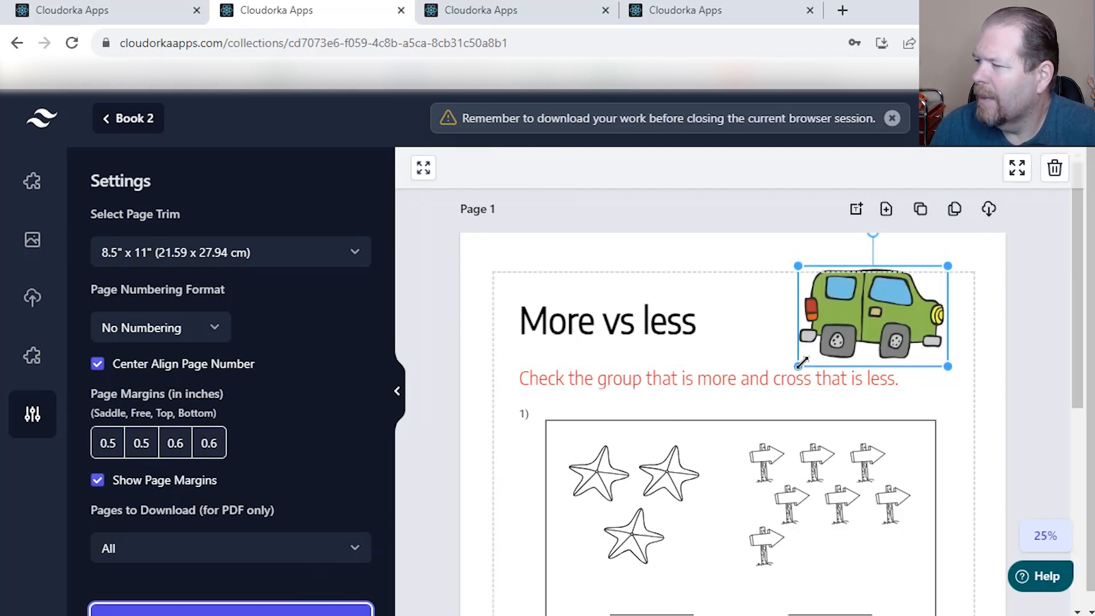
drag(798, 365, 833, 327)
drag(882, 293, 881, 313)
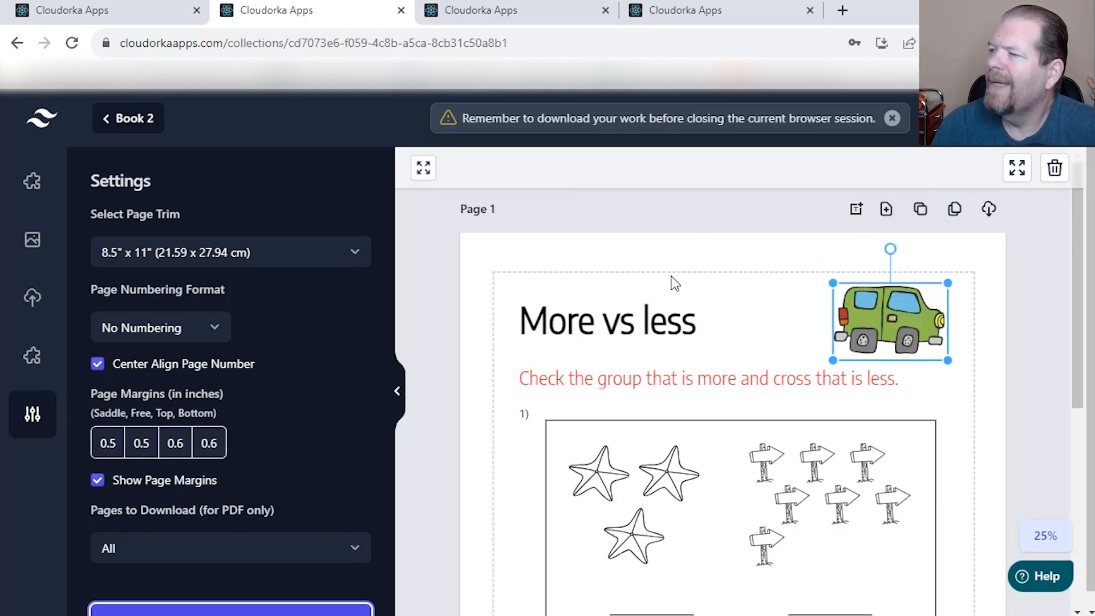
click(682, 257)
click(682, 266)
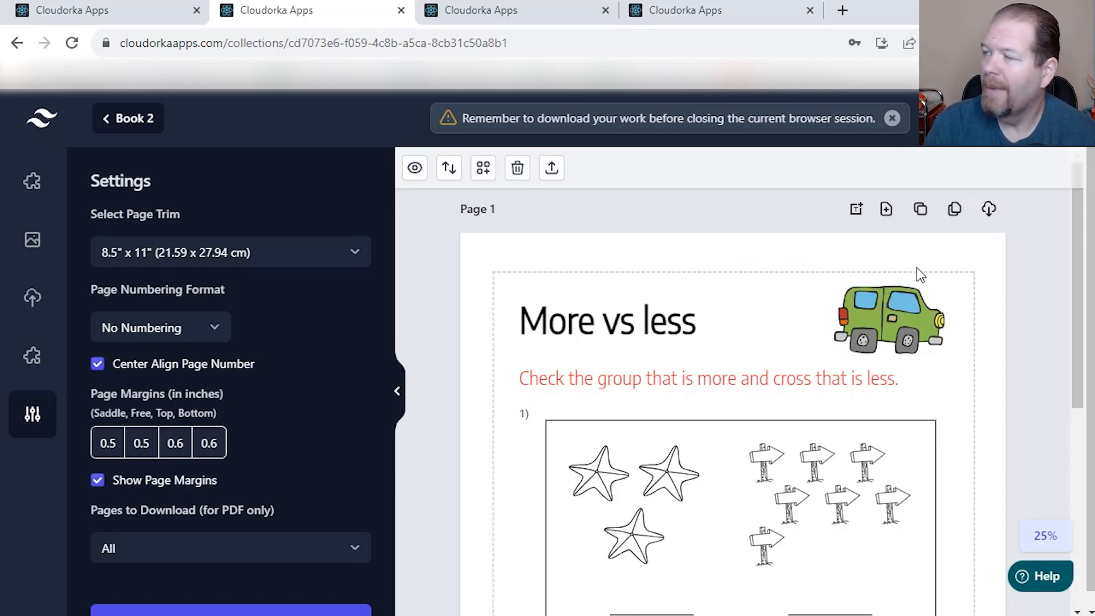
Step: Look at the Bulk Clone Pages option for page 1 and leave it without cloning
click(956, 210)
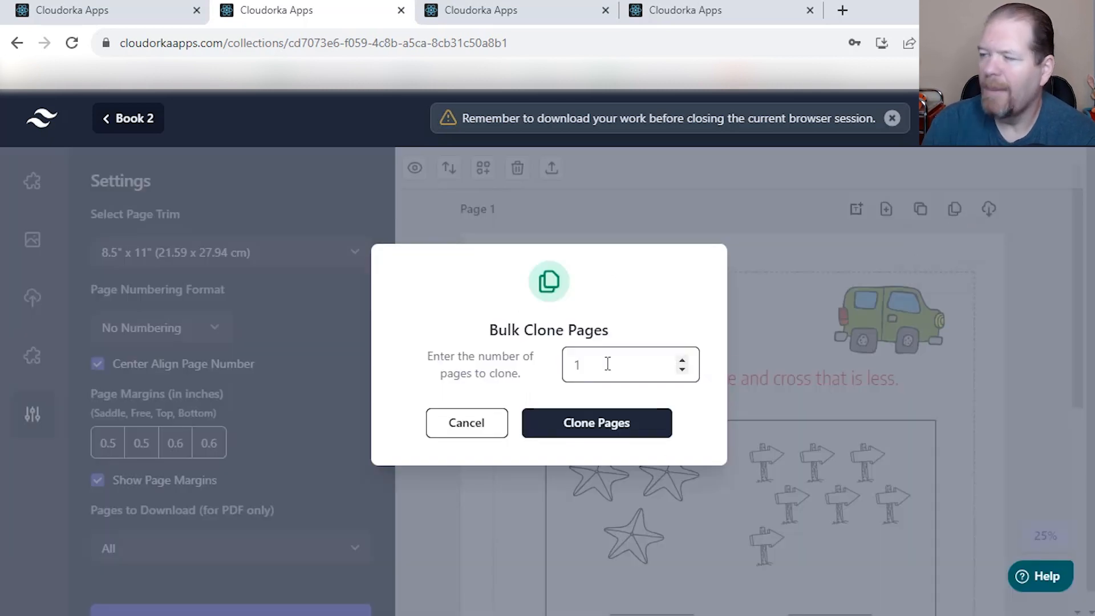
click(489, 431)
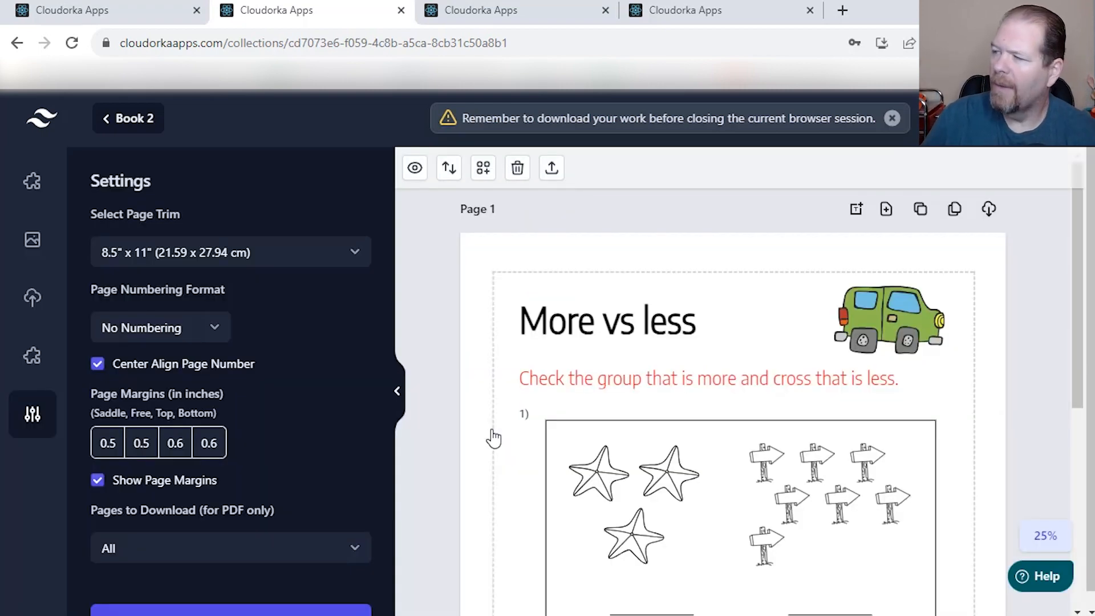
Step: Regenerate the objects in page 1's comparison grid and check the new pictures in both boxes
click(639, 488)
scroll(623, 443, down, 9)
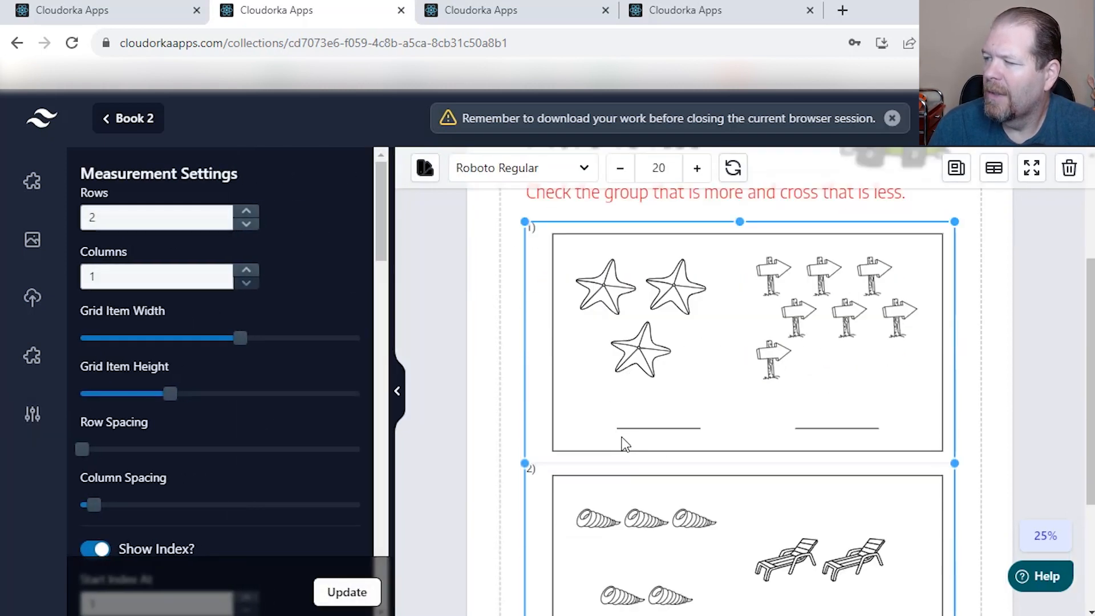
scroll(647, 392, up, 9)
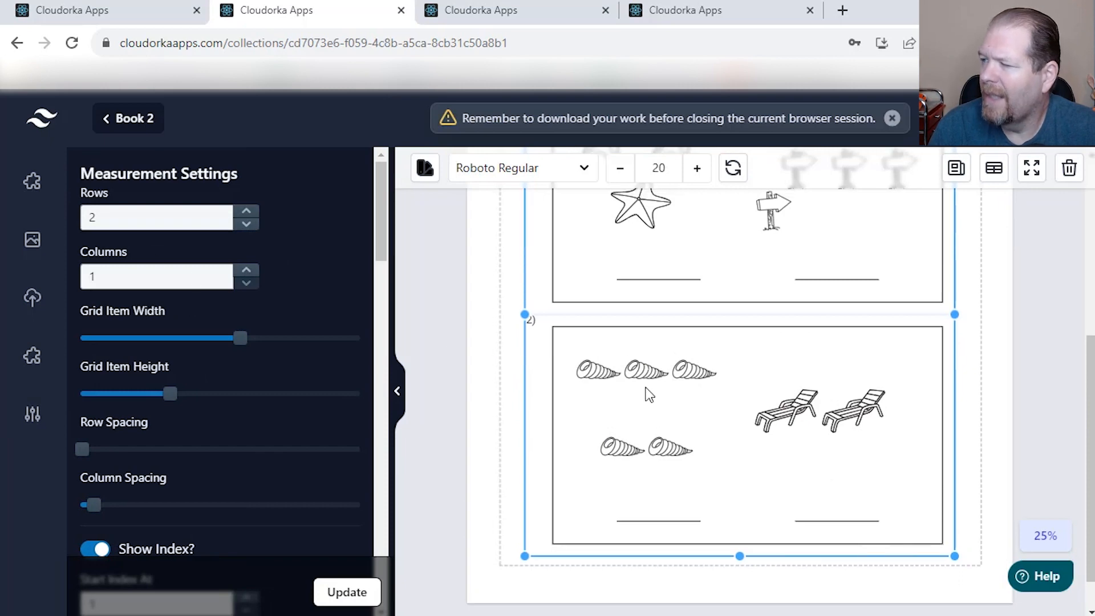
click(732, 168)
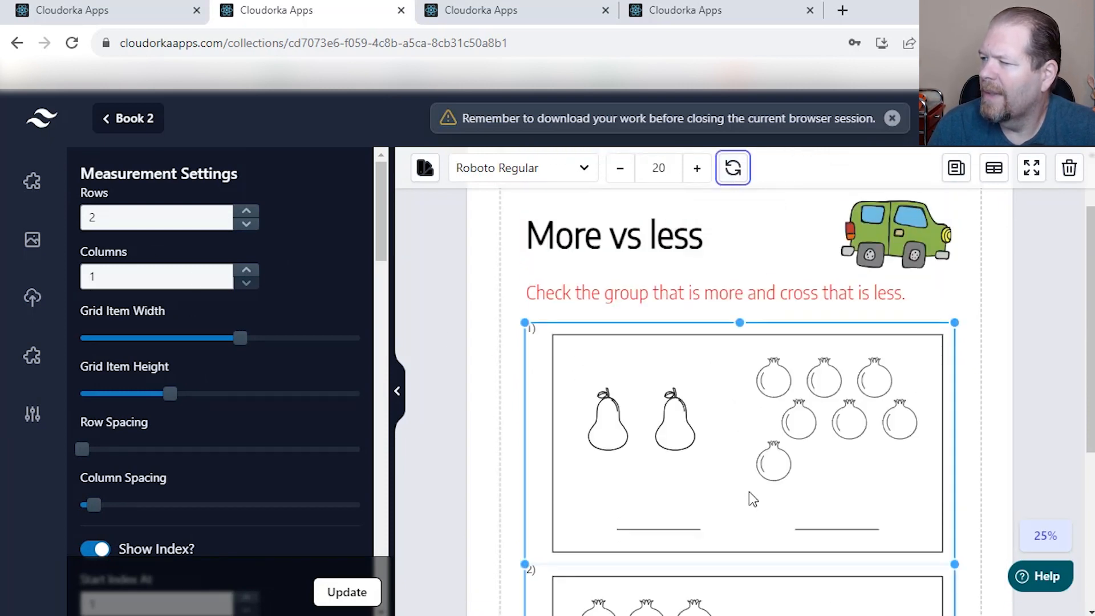
scroll(742, 472, down, 5)
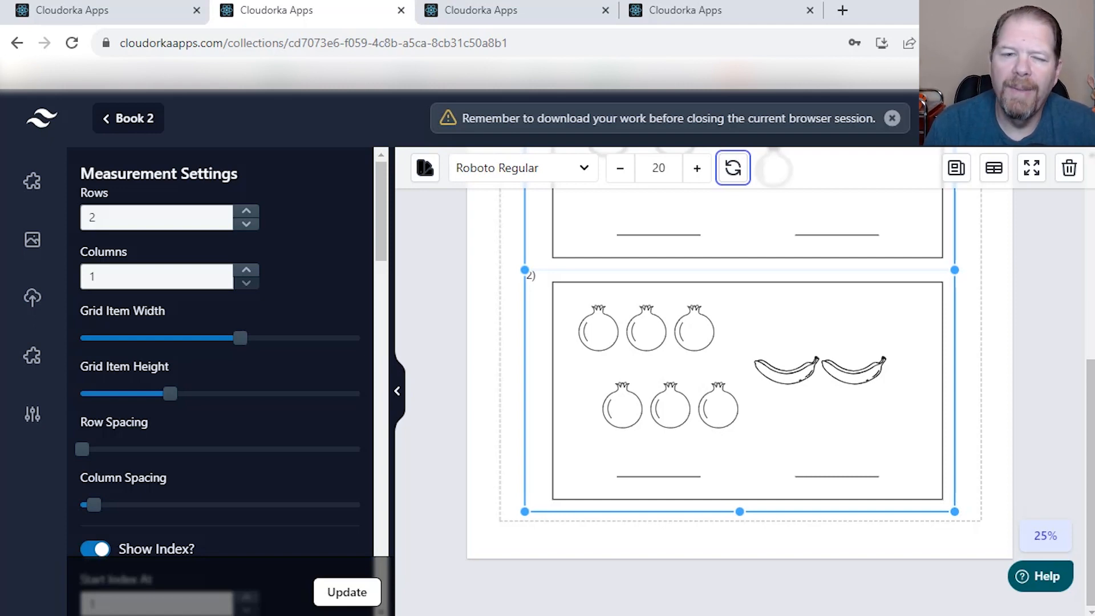
click(1065, 391)
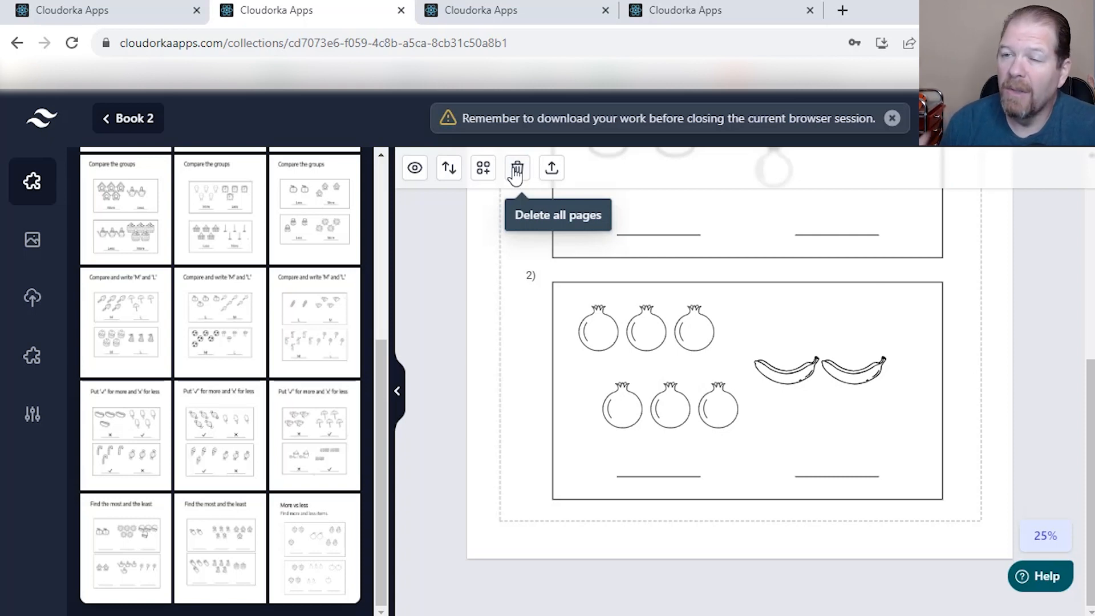
scroll(490, 336, up, 5)
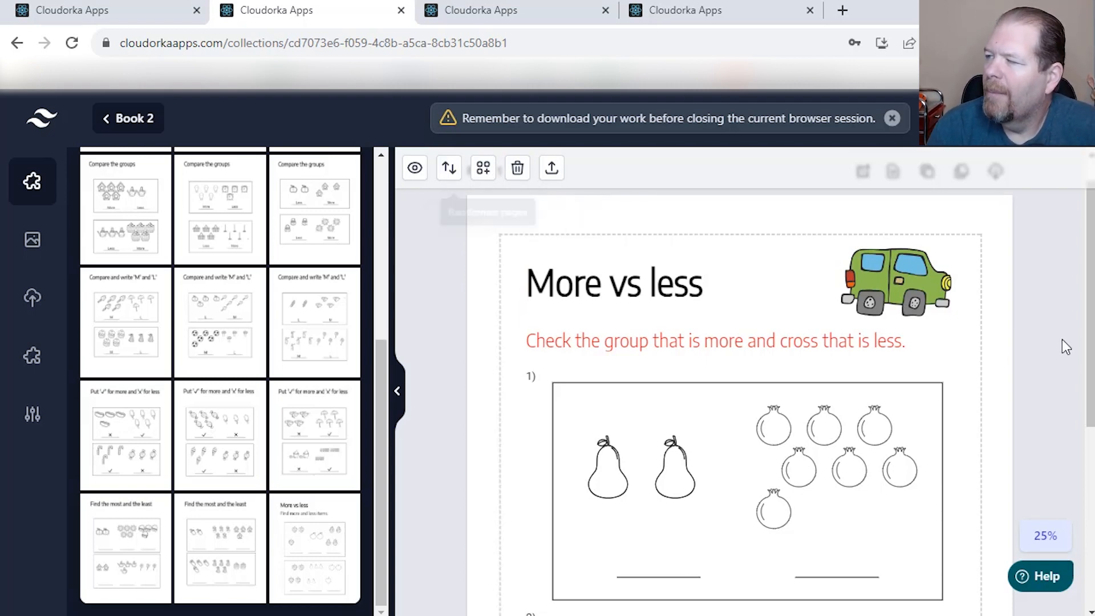
click(993, 281)
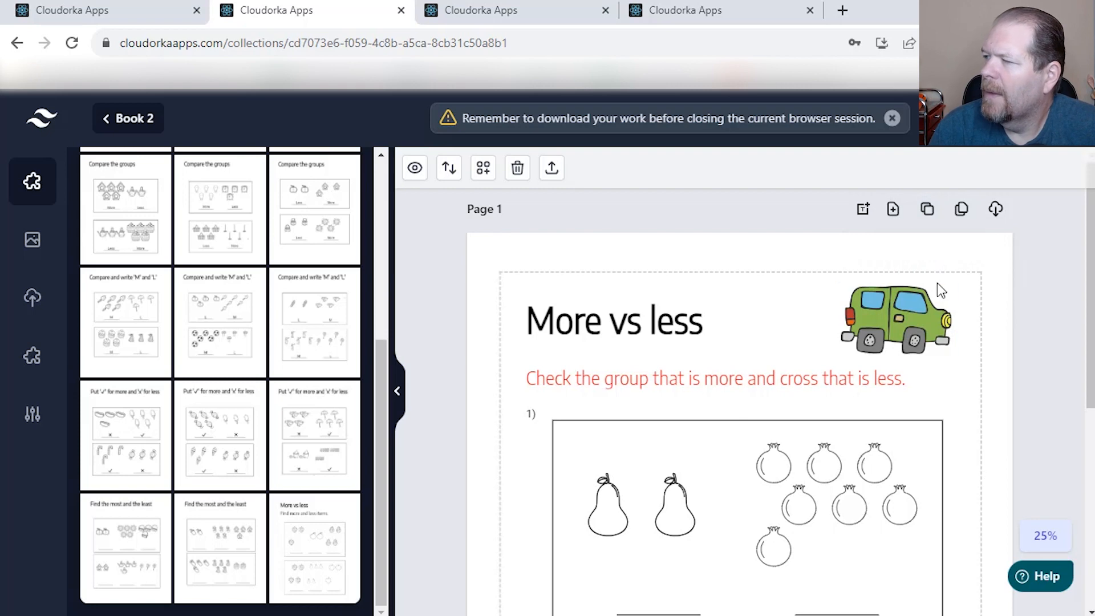
Step: Check the Randomize pages option for Book 2 and look over both comparison boxes on page 1
click(450, 174)
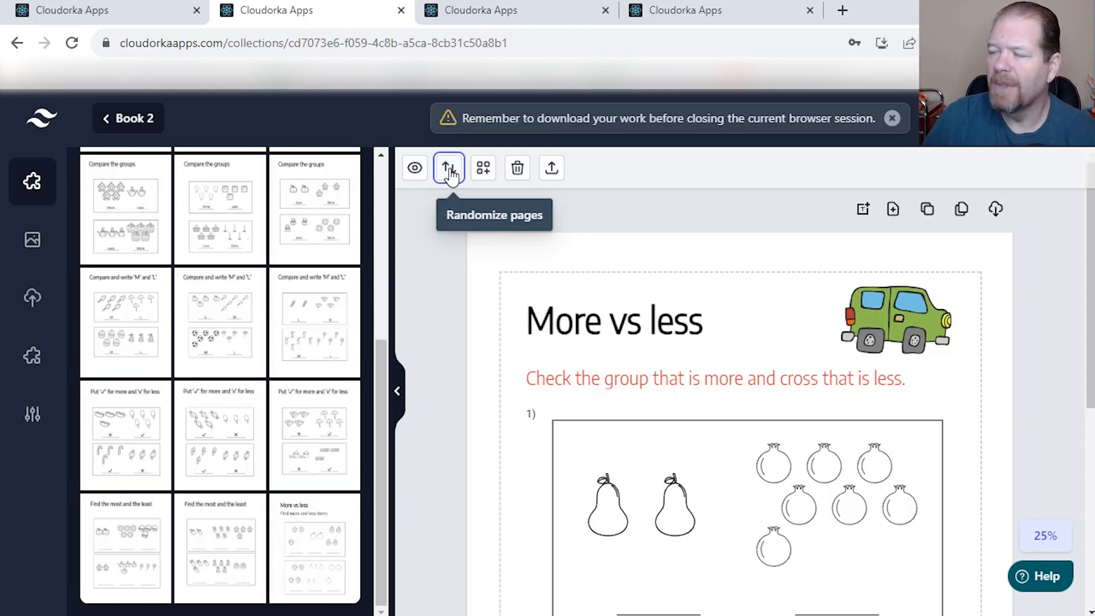
scroll(652, 365, down, 5)
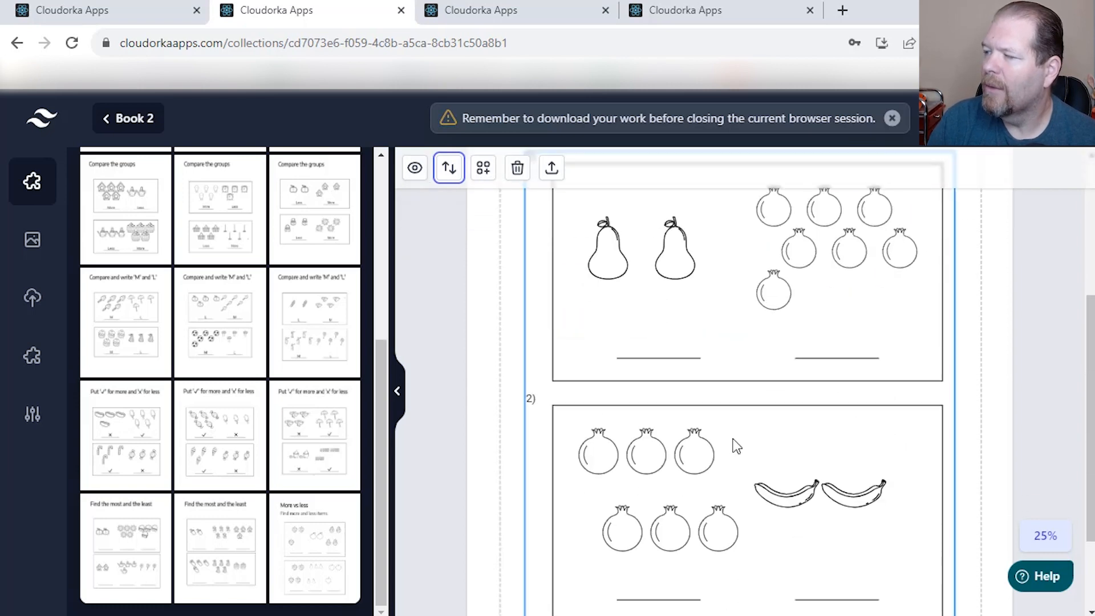
scroll(734, 442, down, 2)
scroll(733, 439, up, 7)
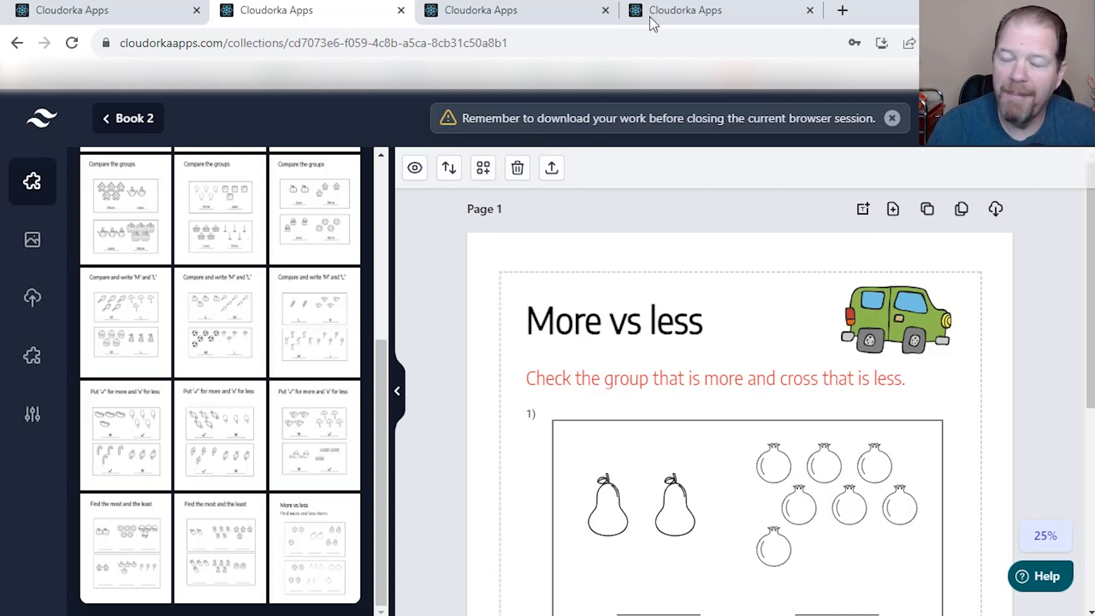
Step: Access the PREMIUM Measurement Worksheets Generator, create a collection named Book 3 and open it
click(607, 12)
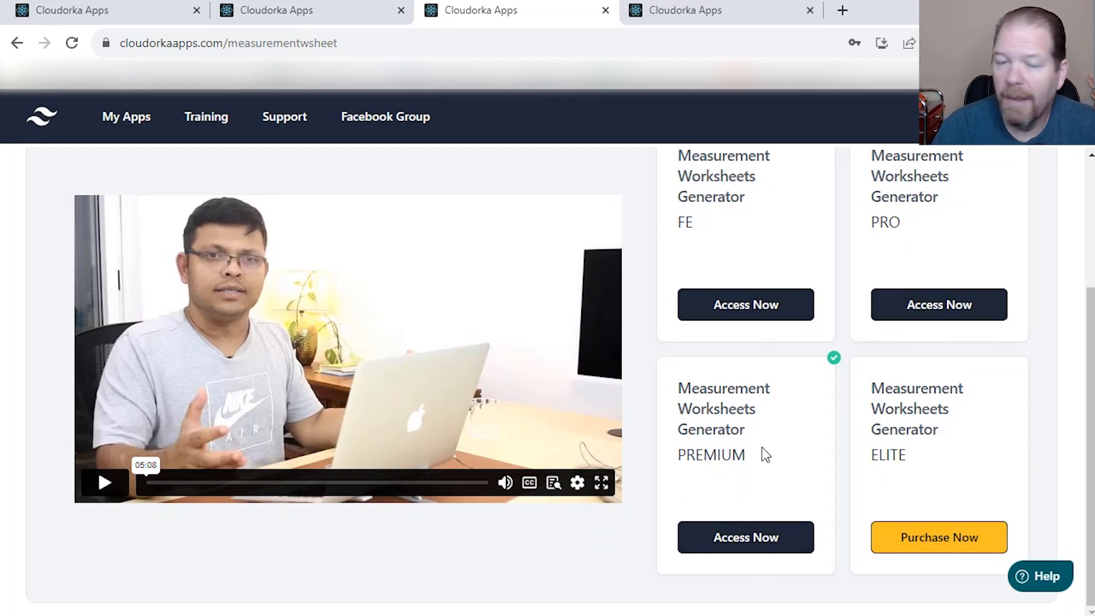
click(728, 547)
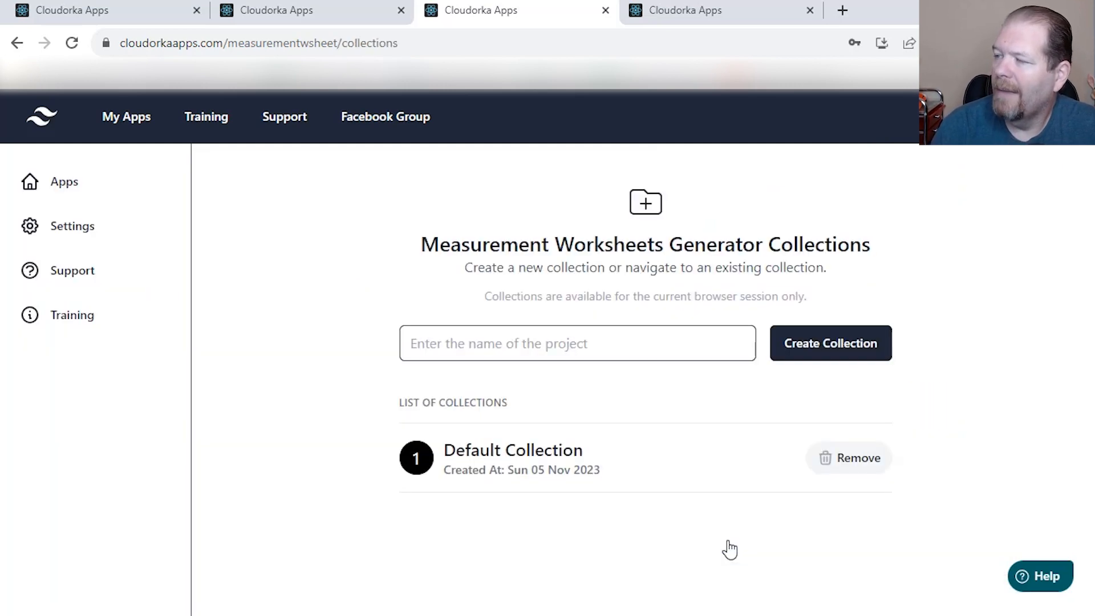
click(614, 344)
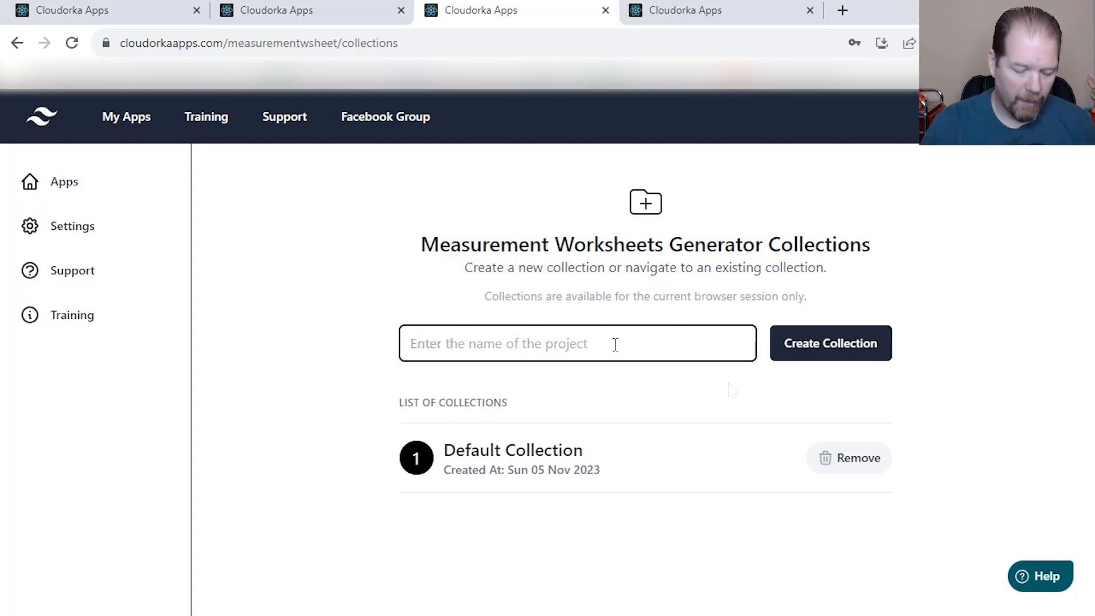
text(Book 3)
click(809, 352)
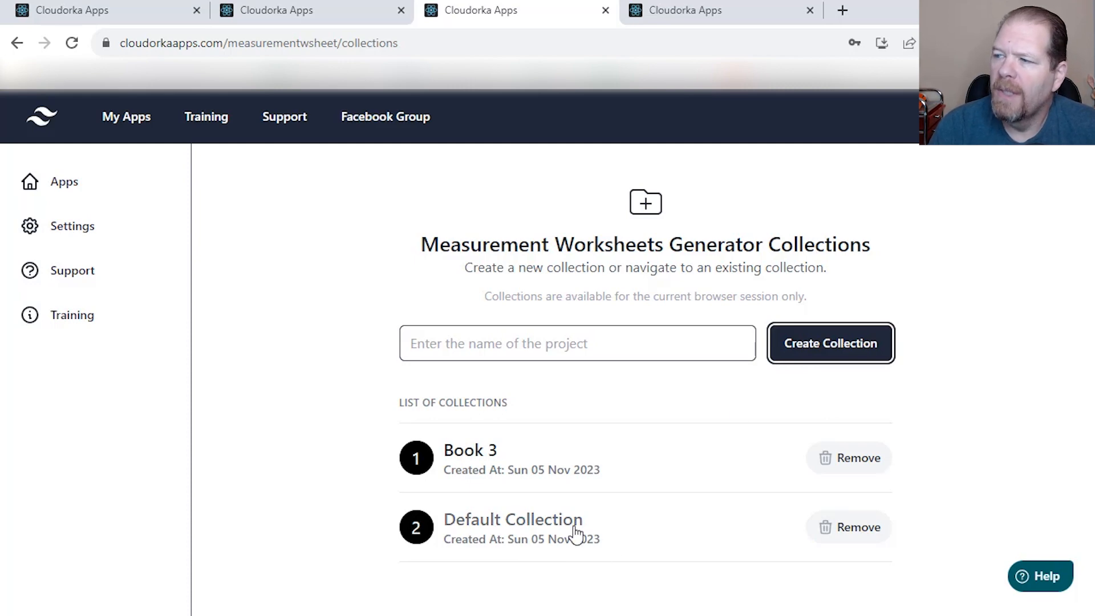
click(488, 453)
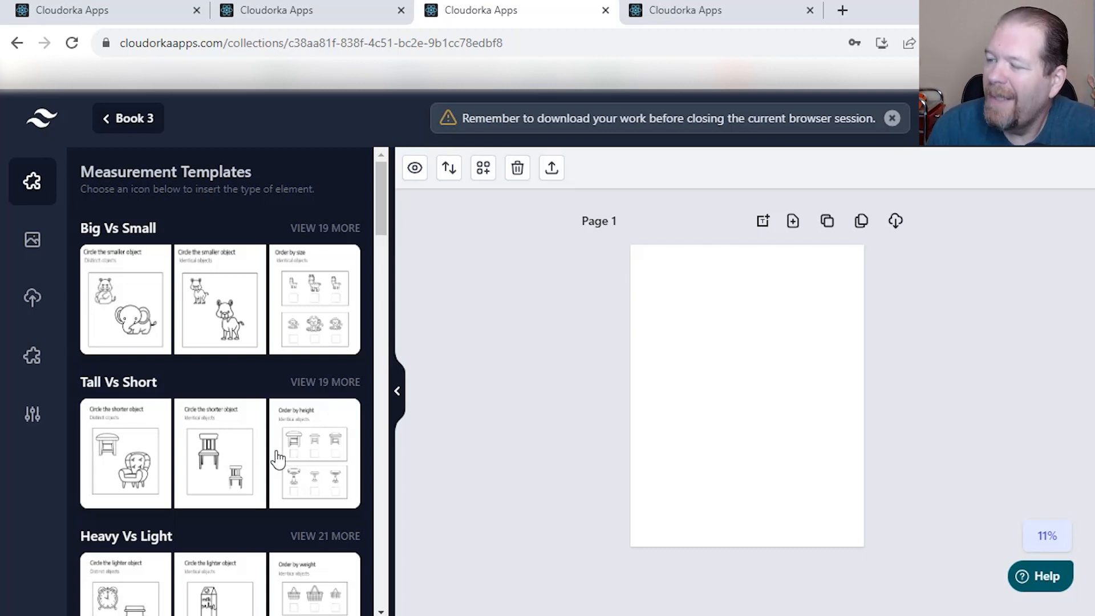
Step: Look through the Book 3 measurement template categories, including the temperature, length, mass and volume conversions in US and SI units
scroll(277, 458, down, 3)
scroll(278, 458, down, 2)
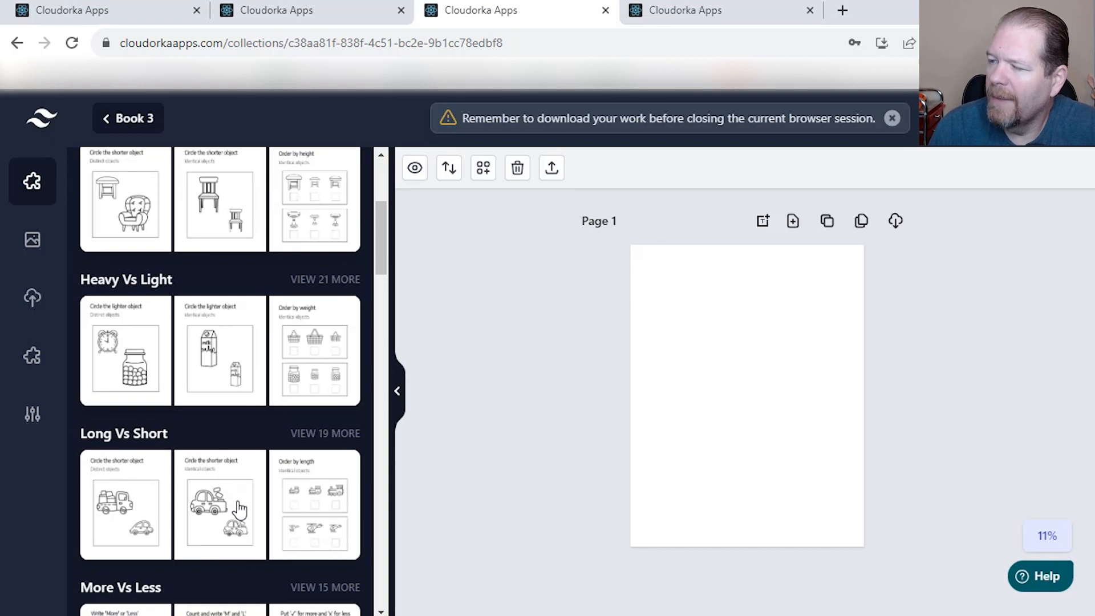
scroll(243, 500, down, 5)
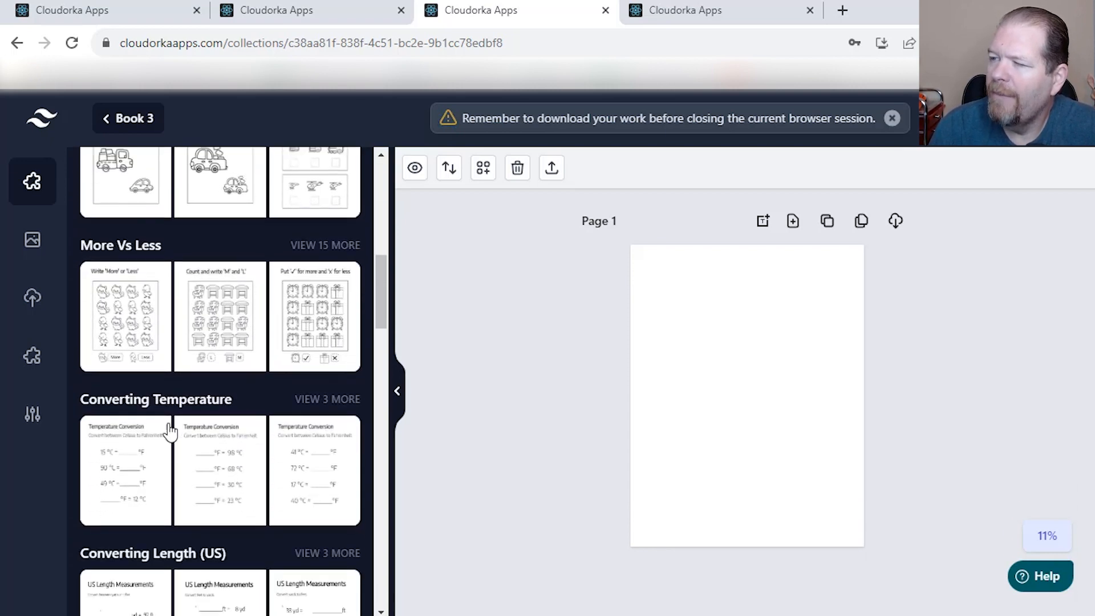
scroll(232, 439, down, 4)
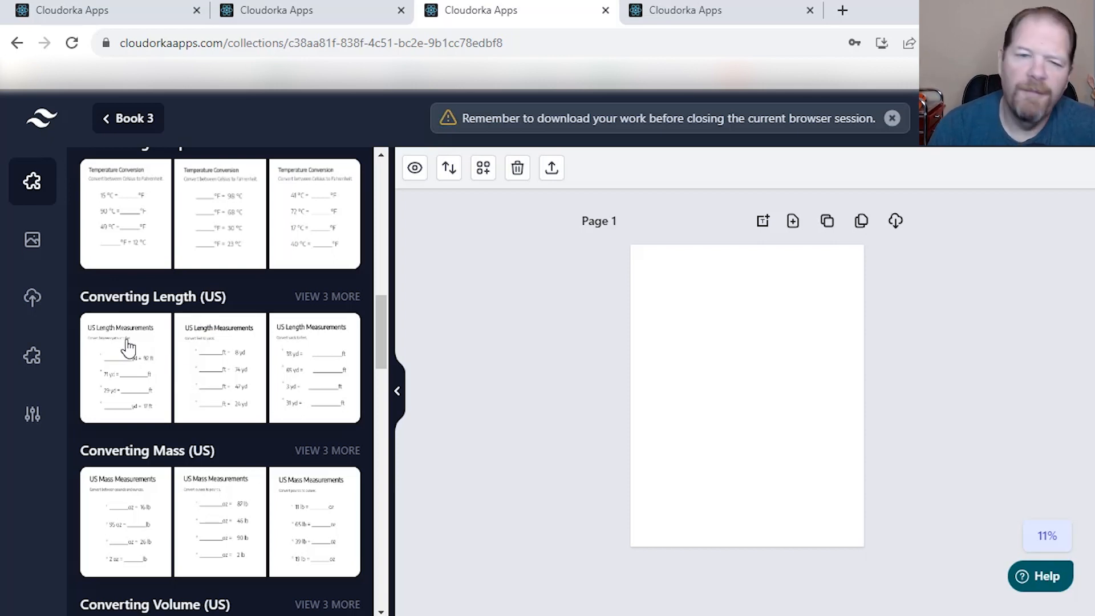
scroll(128, 345, down, 2)
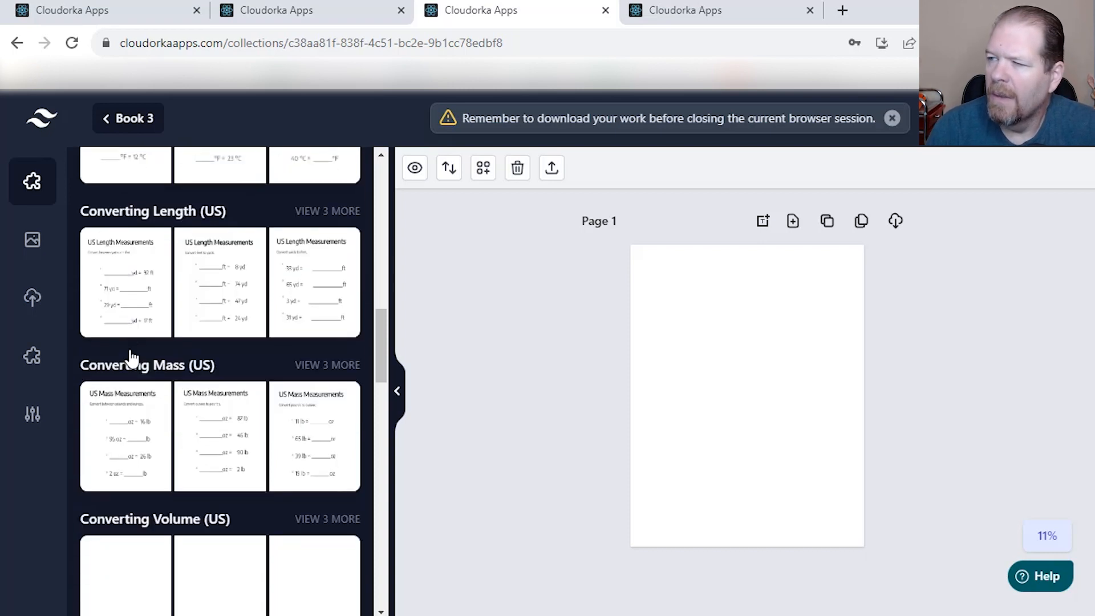
scroll(174, 416, down, 3)
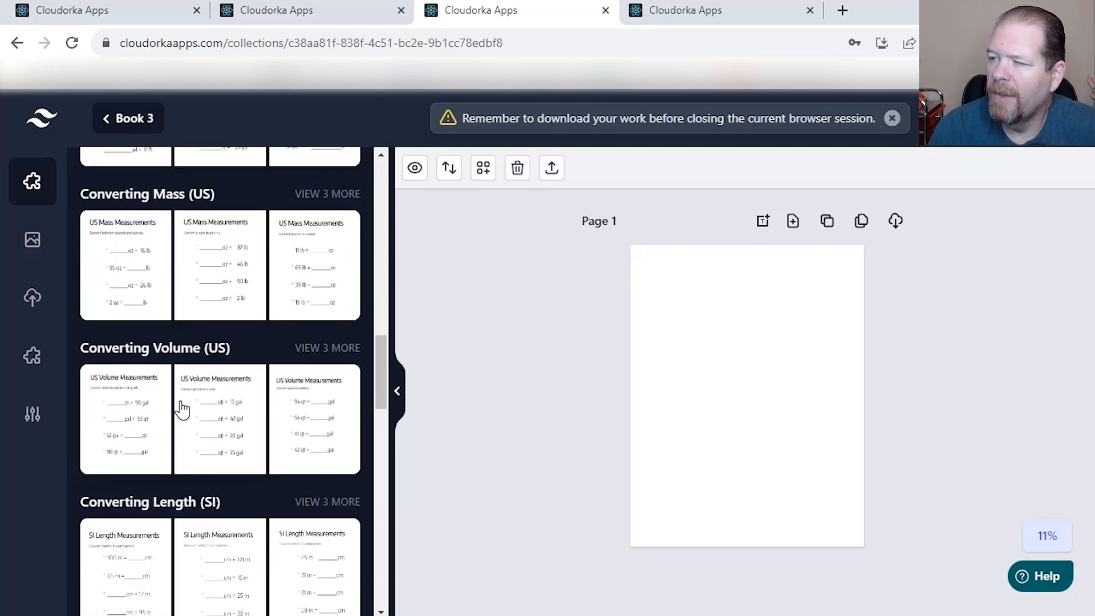
scroll(182, 408, down, 2)
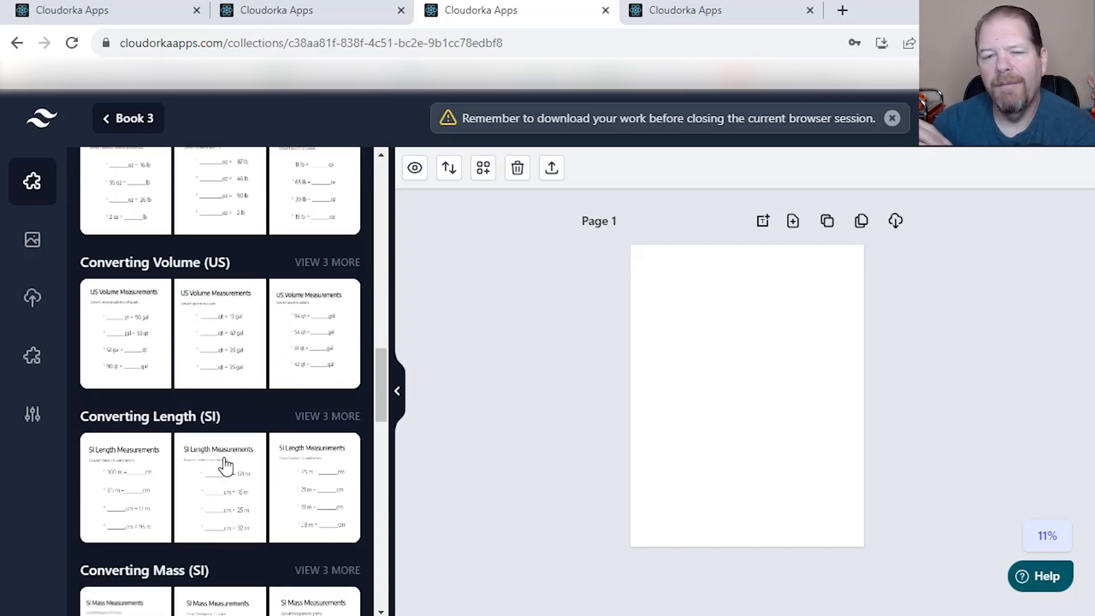
scroll(226, 466, down, 2)
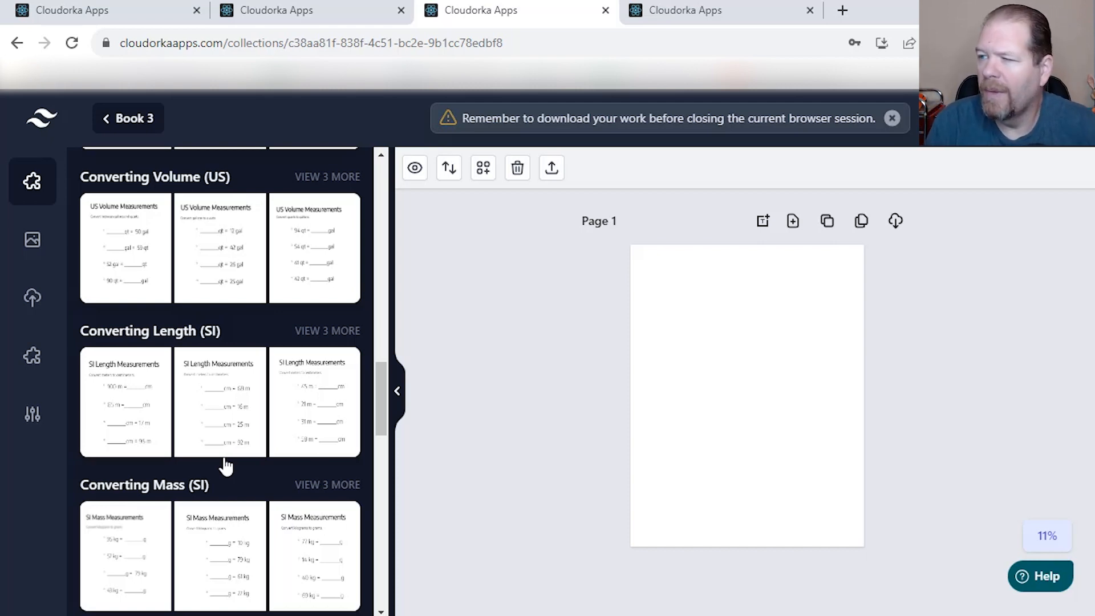
scroll(265, 447, down, 5)
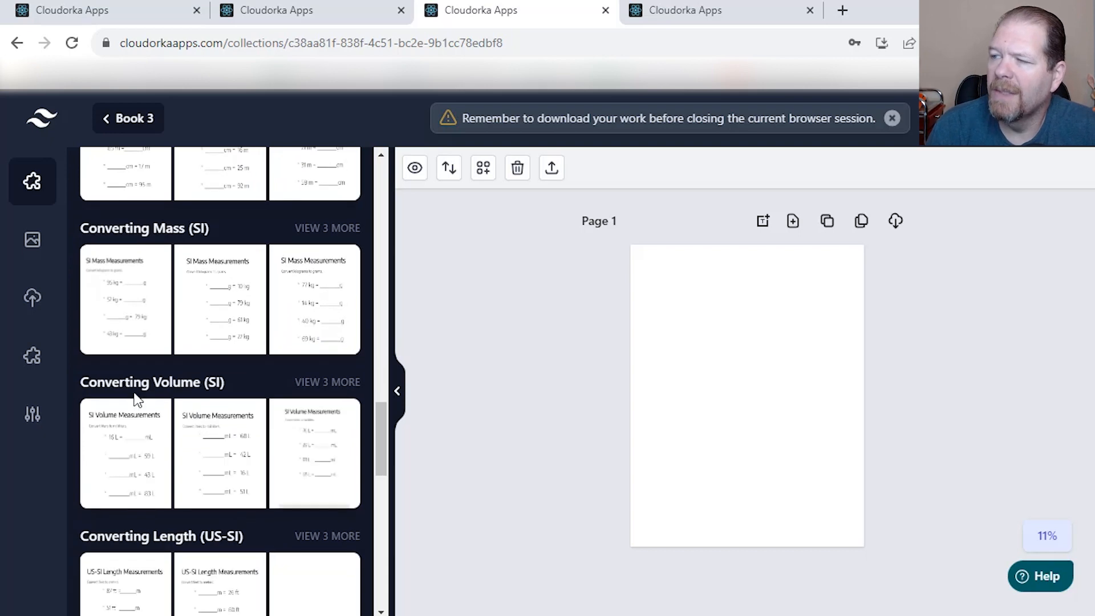
scroll(224, 490, down, 3)
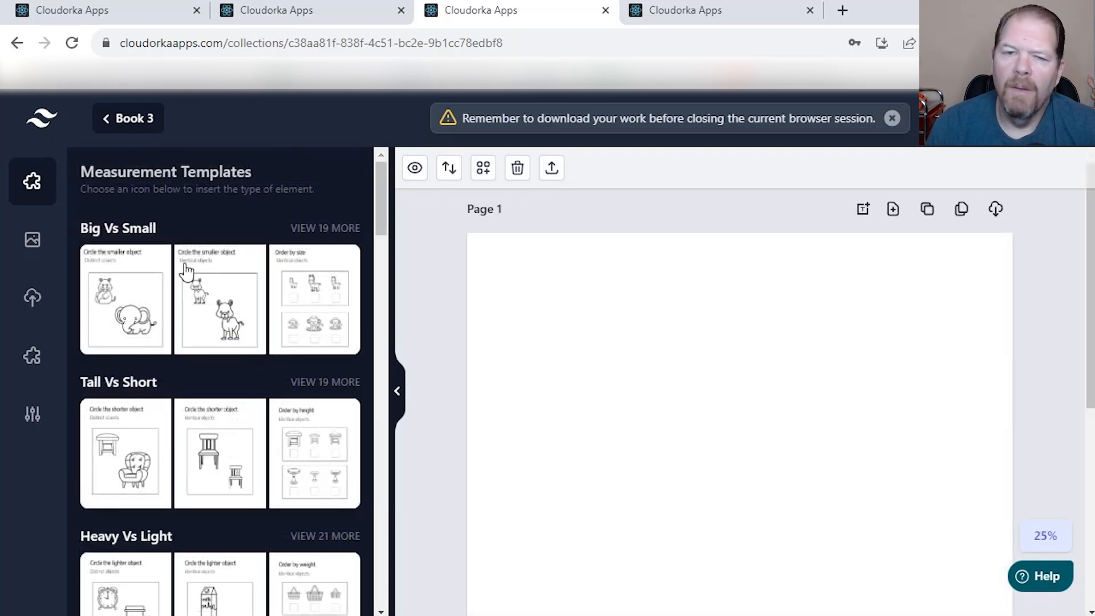
Step: Expand the Converting Temperature templates and insert the Celsius and Fahrenheit conversion worksheet on page 1
scroll(183, 274, down, 8)
scroll(183, 285, down, 4)
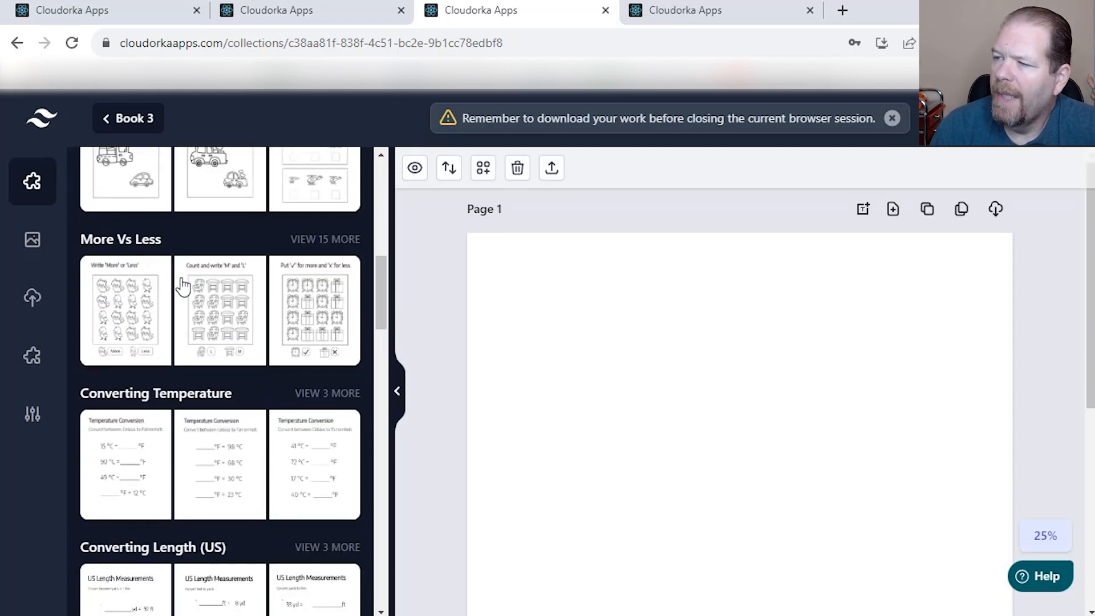
scroll(183, 285, up, 1)
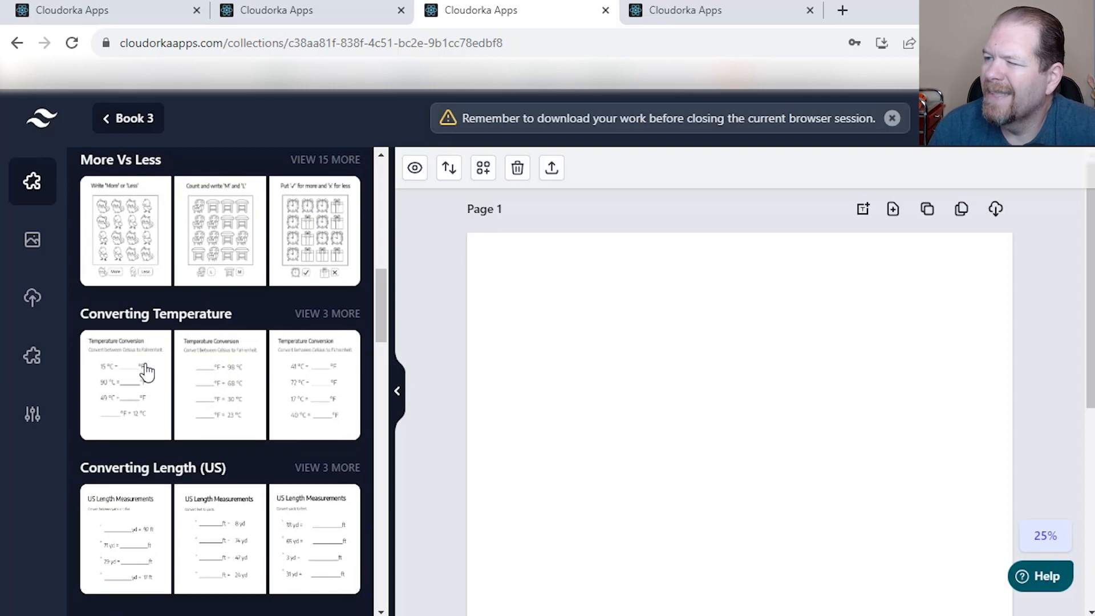
click(345, 314)
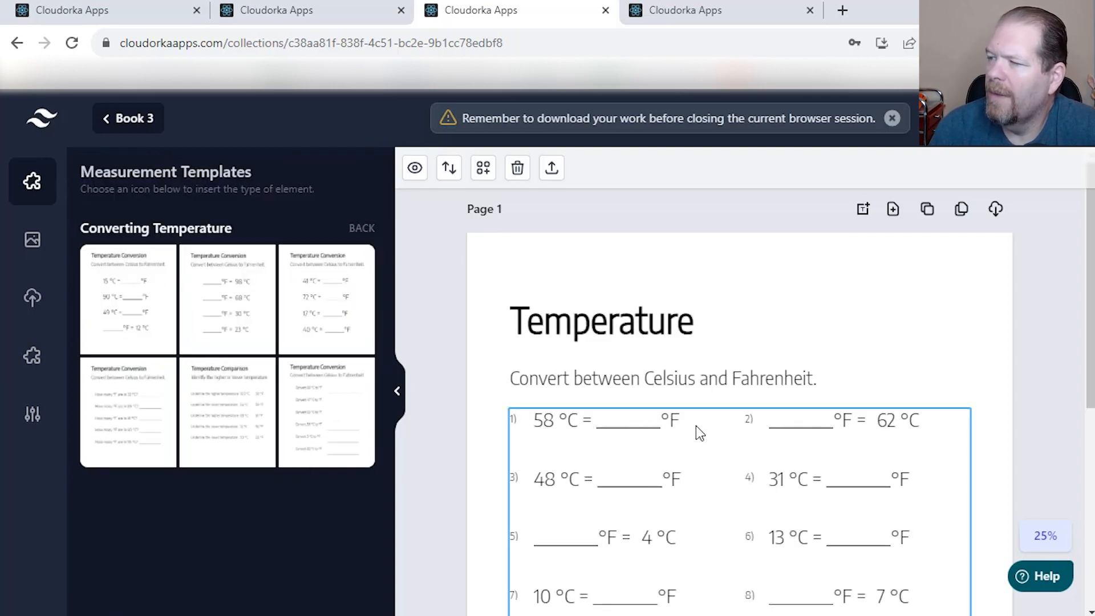
Step: Set the temperature grid's From Units to °F and To Units to °C, and update the questions
click(864, 416)
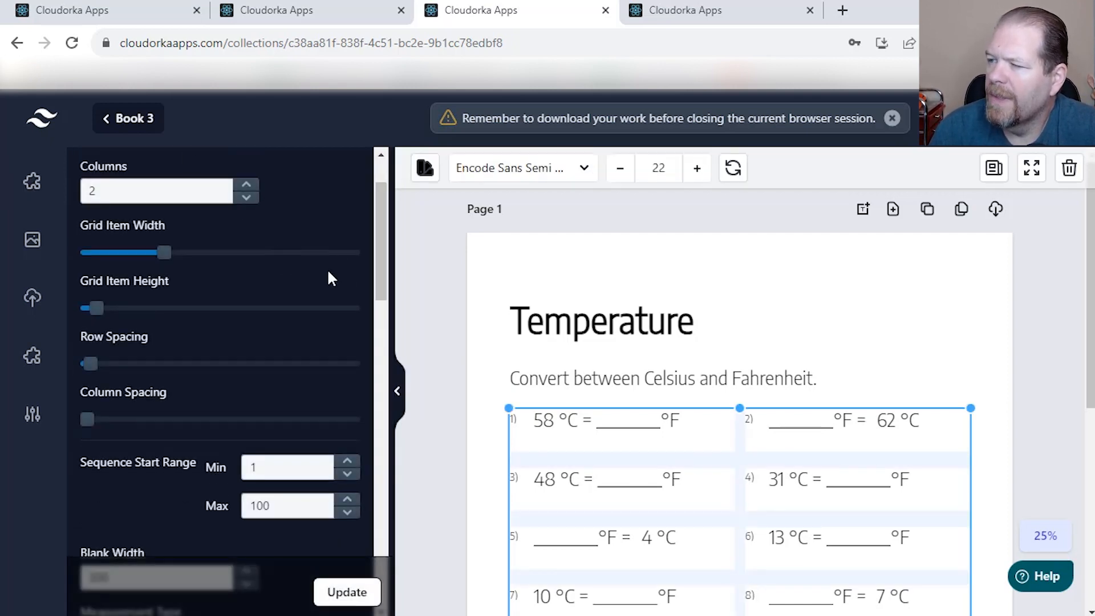
scroll(326, 268, down, 6)
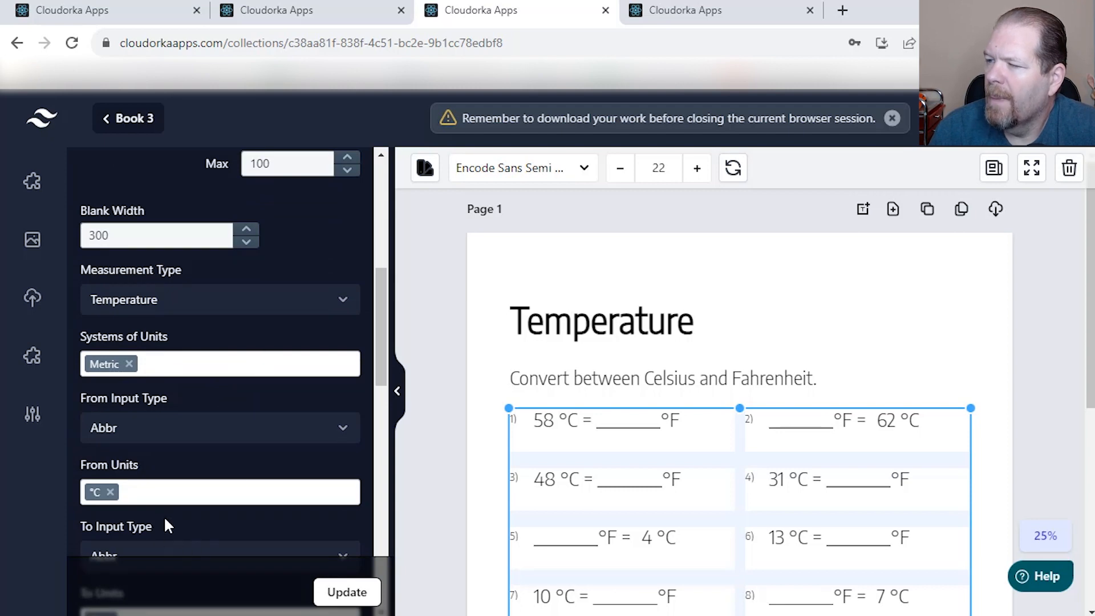
scroll(195, 496, down, 2)
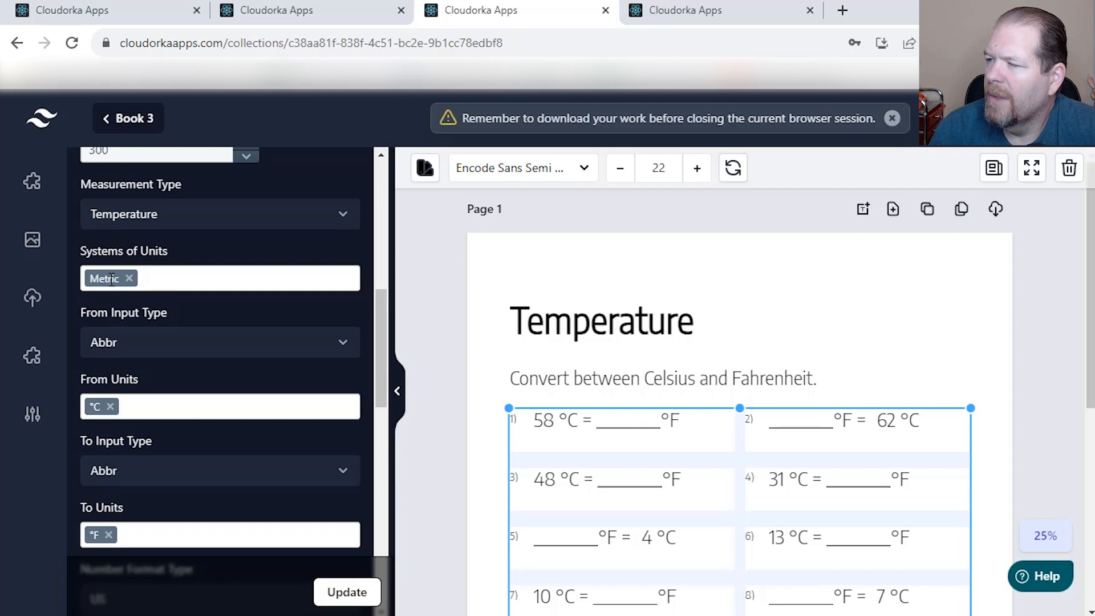
click(188, 407)
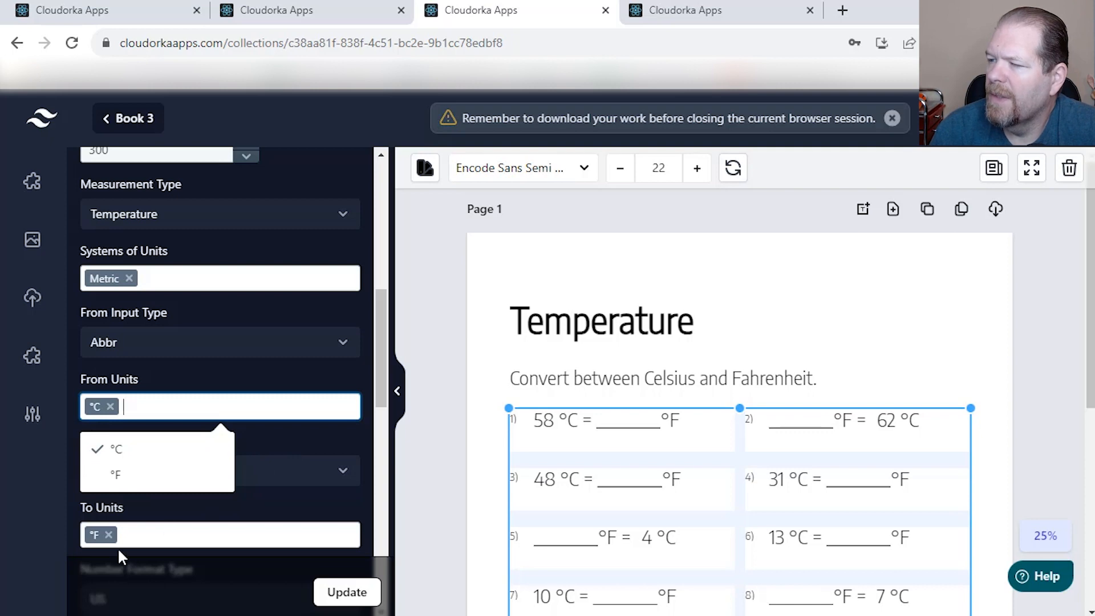
click(135, 477)
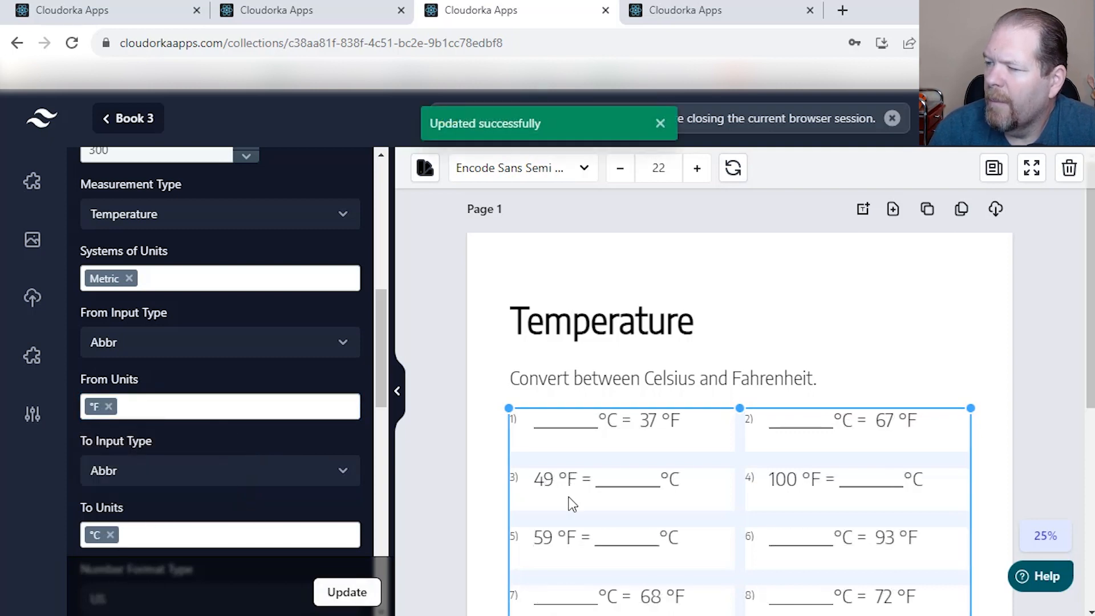
Step: Try the "1." and Circled index types on the temperature questions
scroll(206, 494, down, 7)
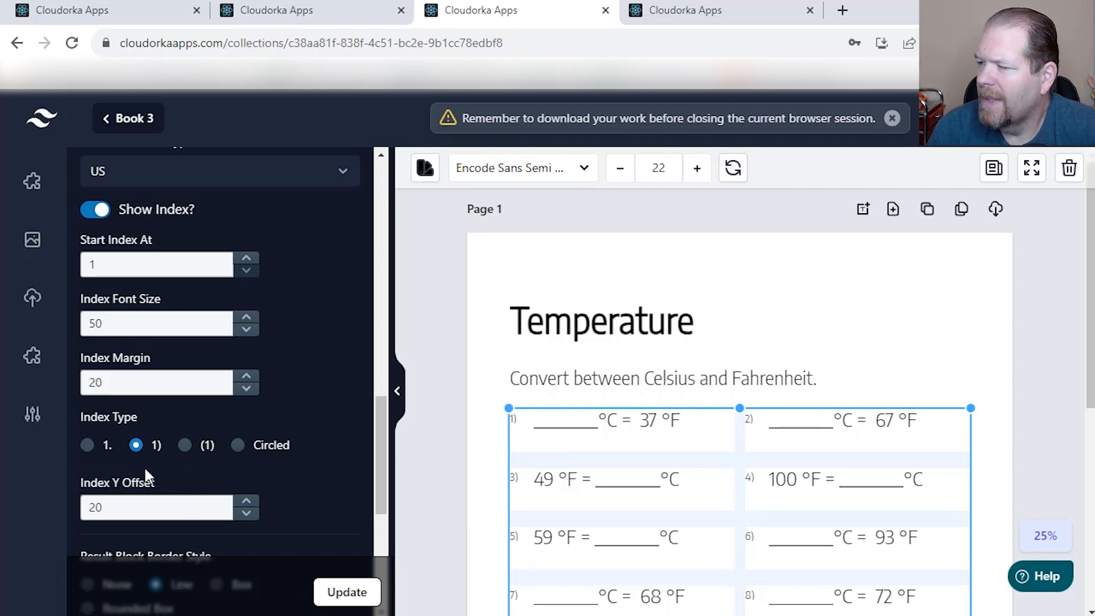
click(87, 445)
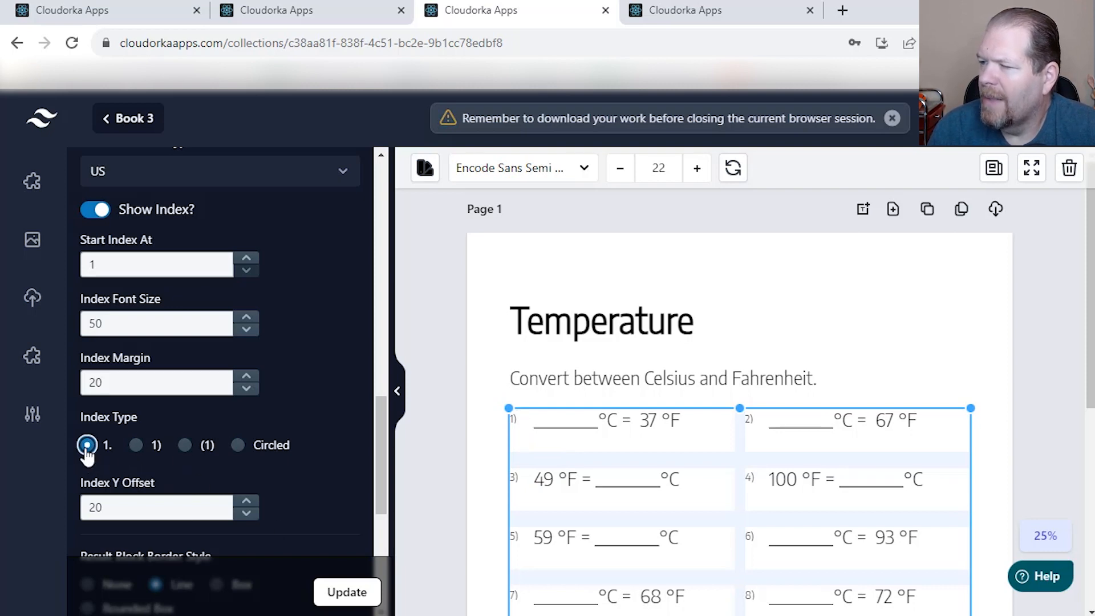
click(352, 593)
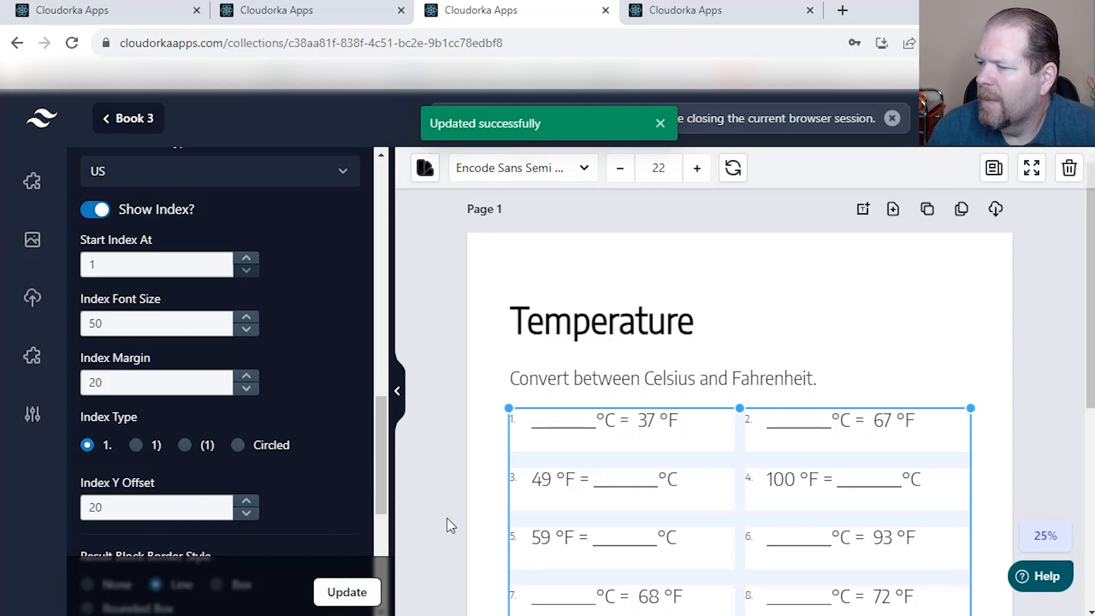
click(238, 445)
click(344, 593)
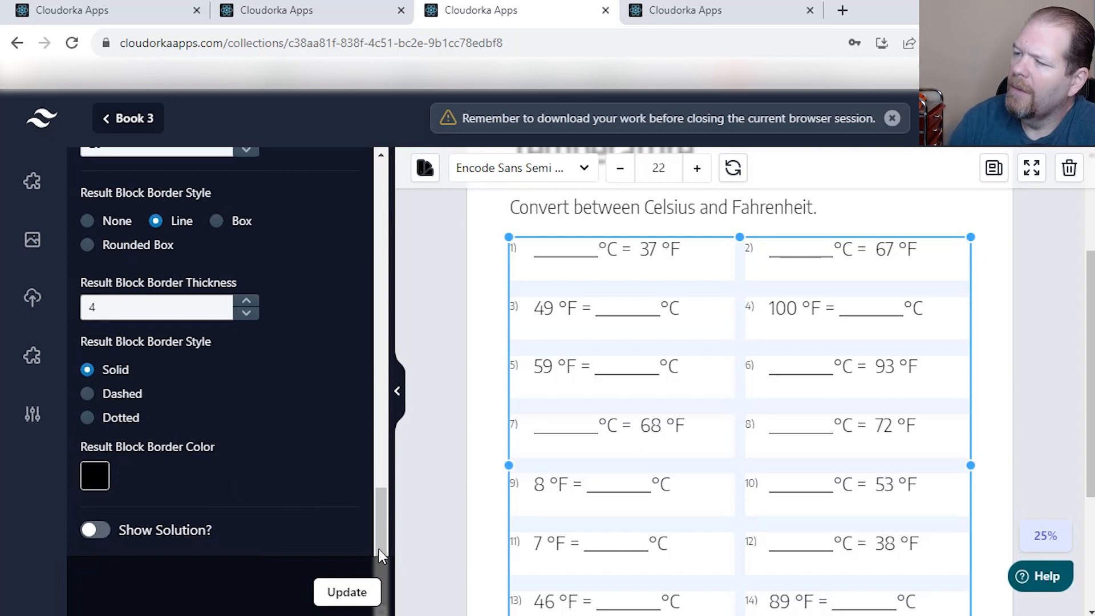
Step: Show the solutions in the temperature grid and duplicate page 1
click(96, 531)
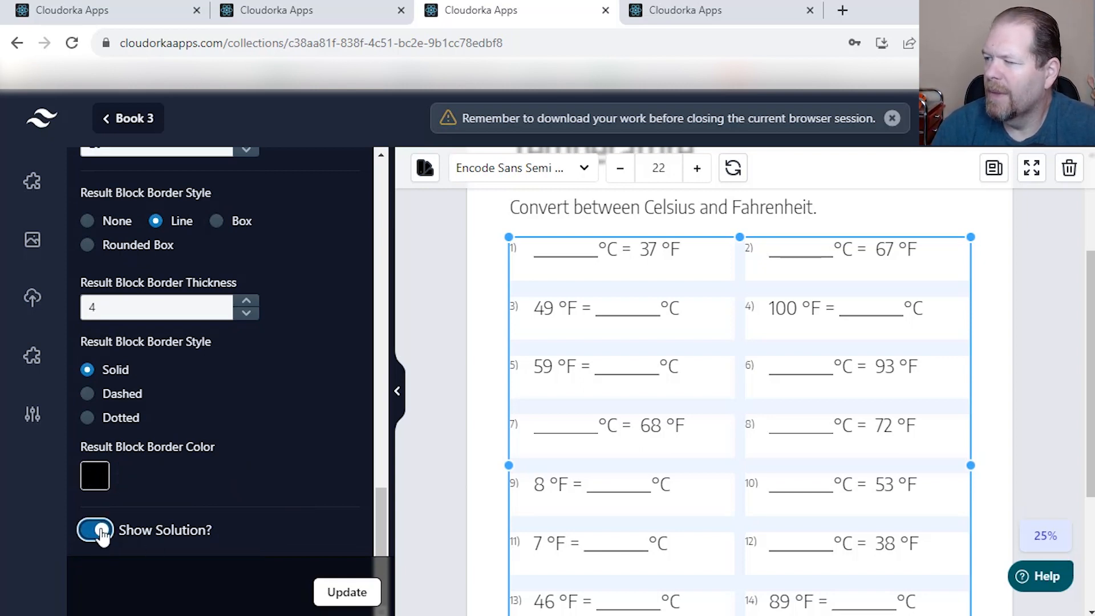
click(339, 596)
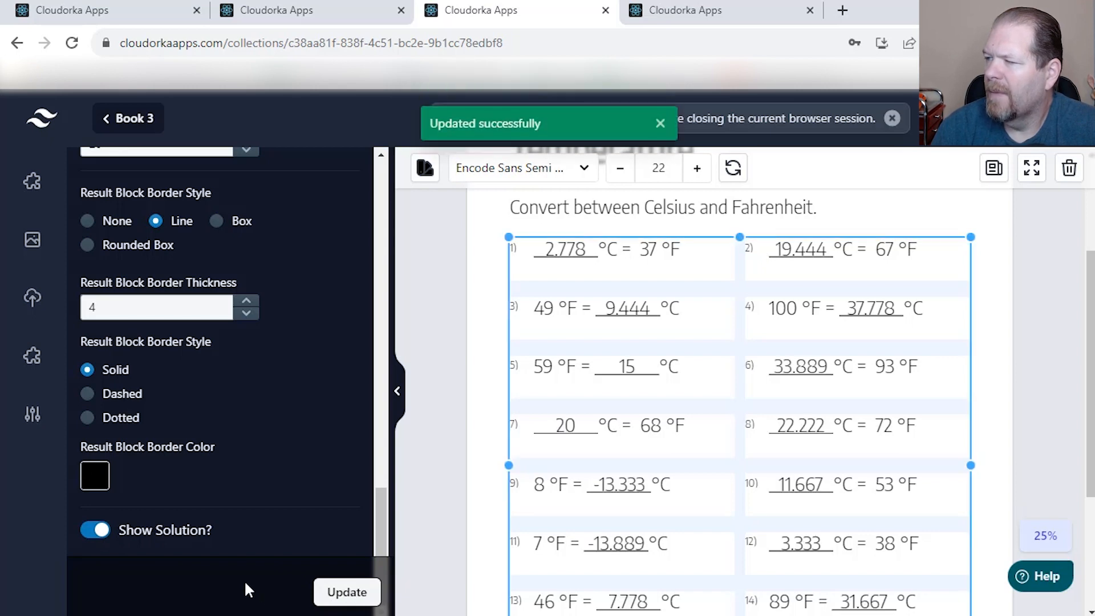
click(113, 538)
click(1011, 327)
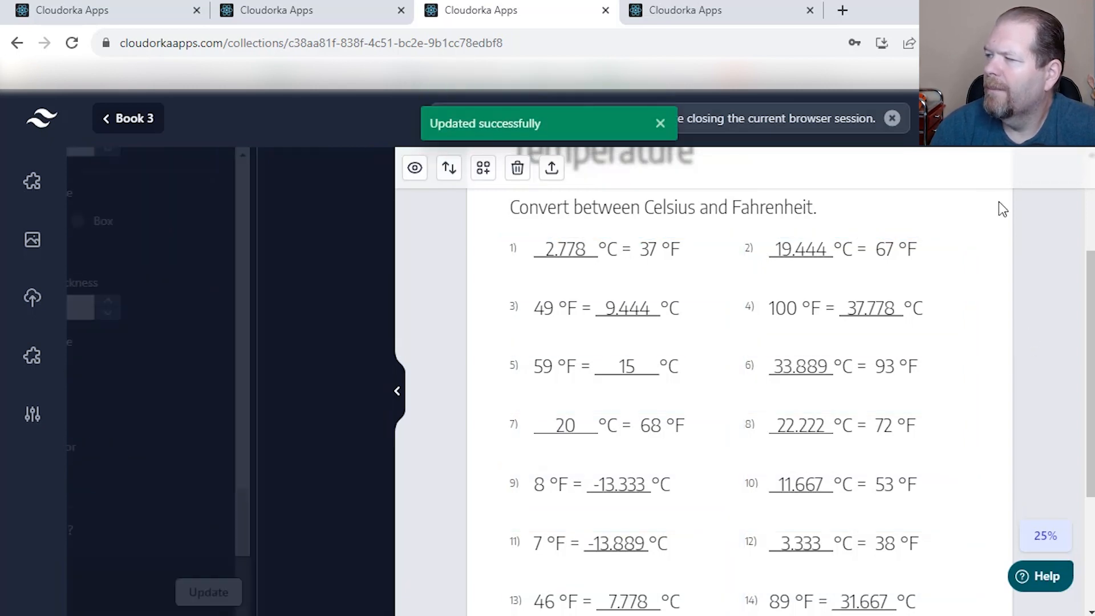
scroll(976, 254, up, 3)
click(931, 213)
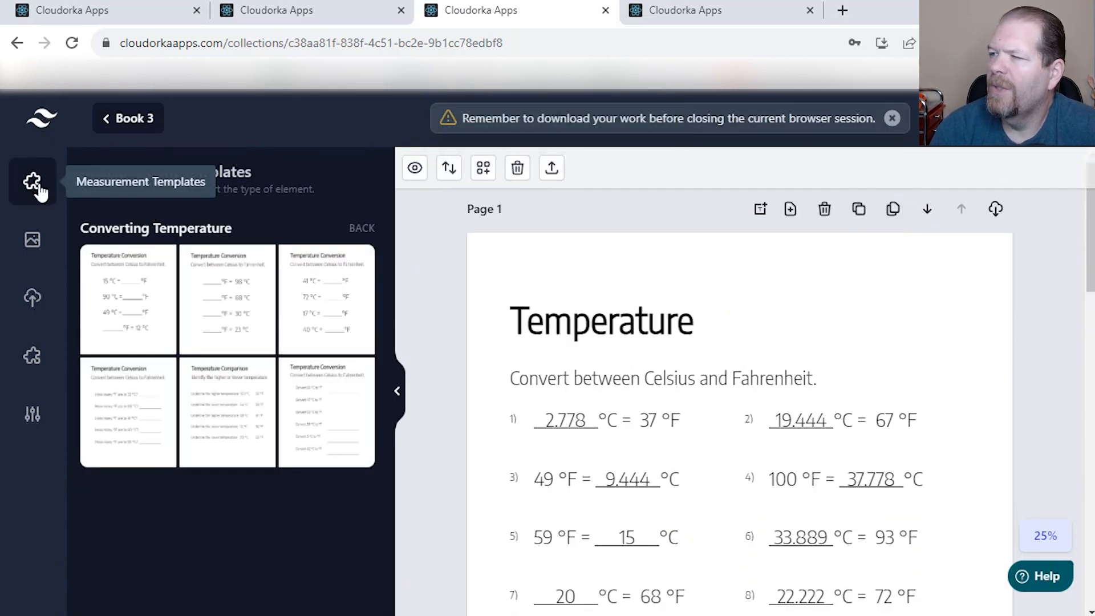
Step: Expand the Converting Volume (US-SI) templates and insert the gallons and liters conversion worksheet on page 1
click(360, 229)
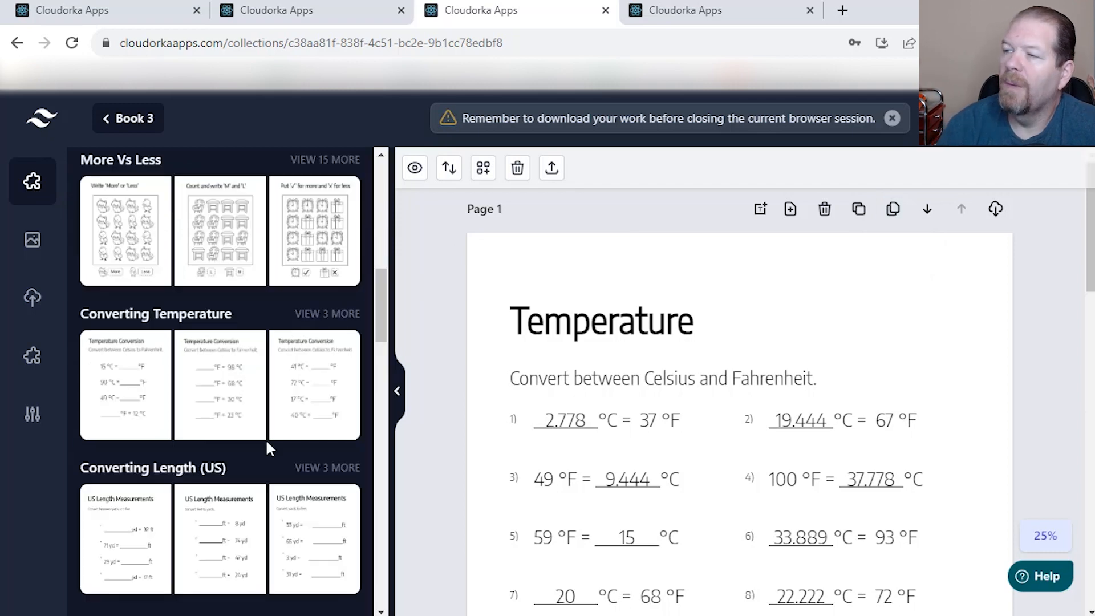
scroll(262, 456, down, 2)
scroll(256, 478, down, 8)
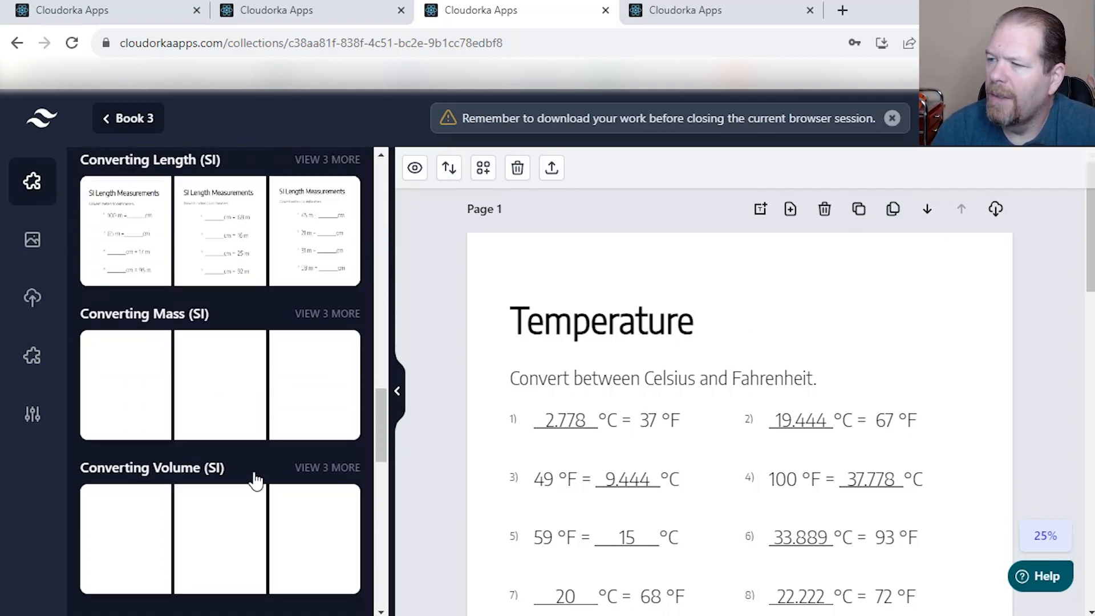
scroll(257, 478, down, 3)
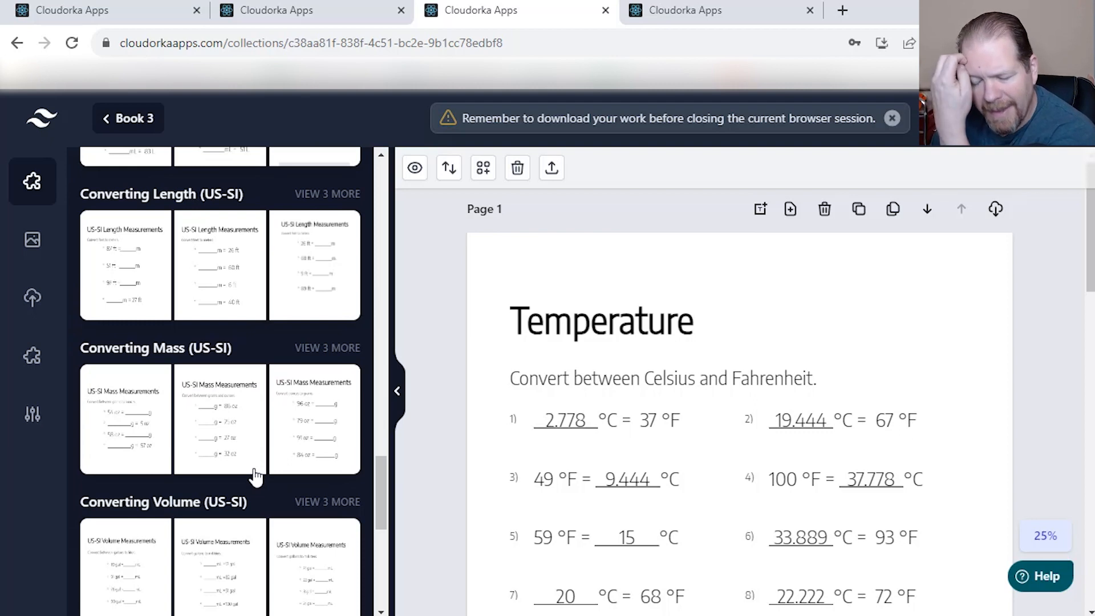
scroll(255, 476, down, 6)
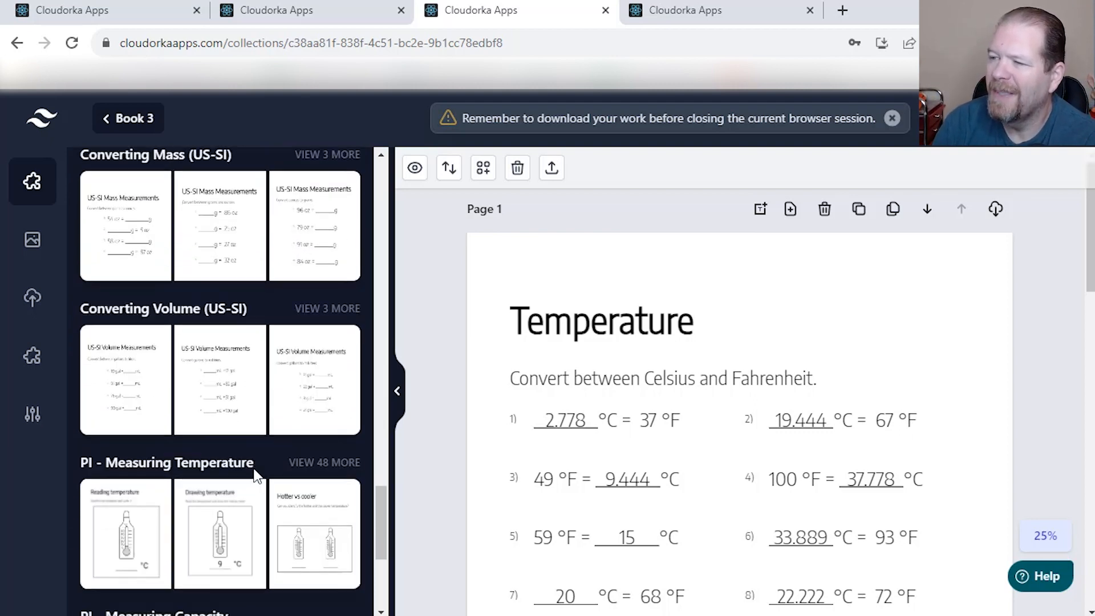
scroll(254, 474, up, 6)
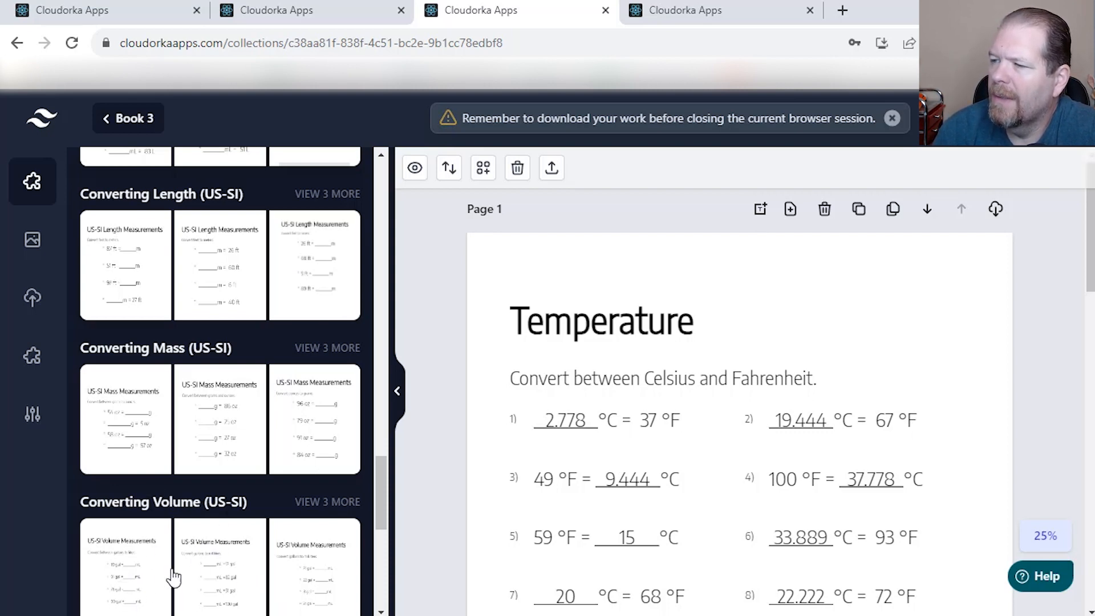
click(338, 507)
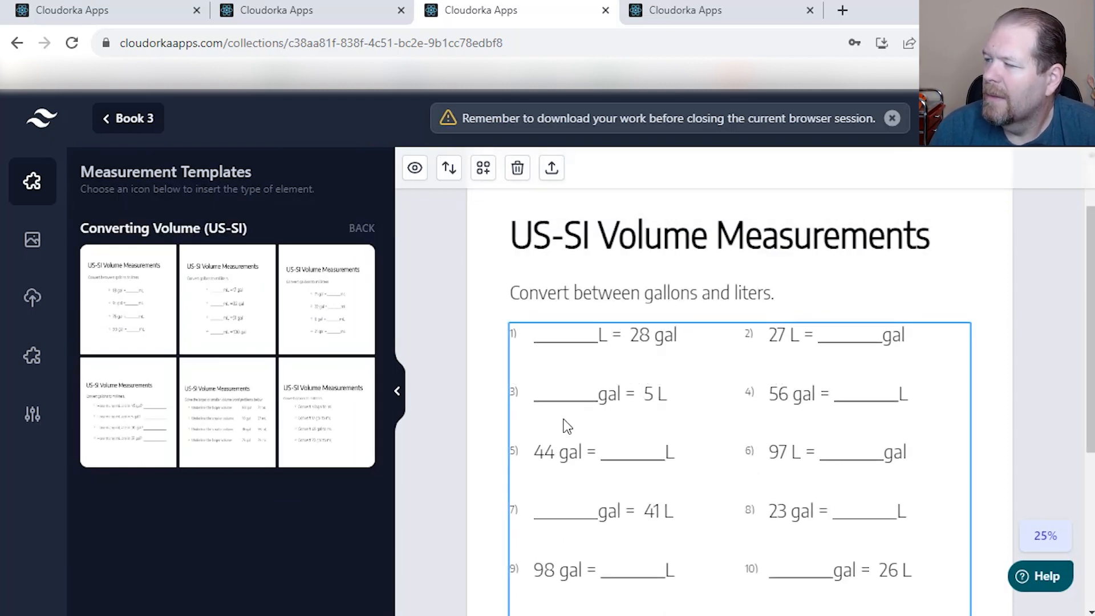
Step: Examine the volume grid's settings, including its systems of units, the From Input Type options, and the From and To Units
click(607, 449)
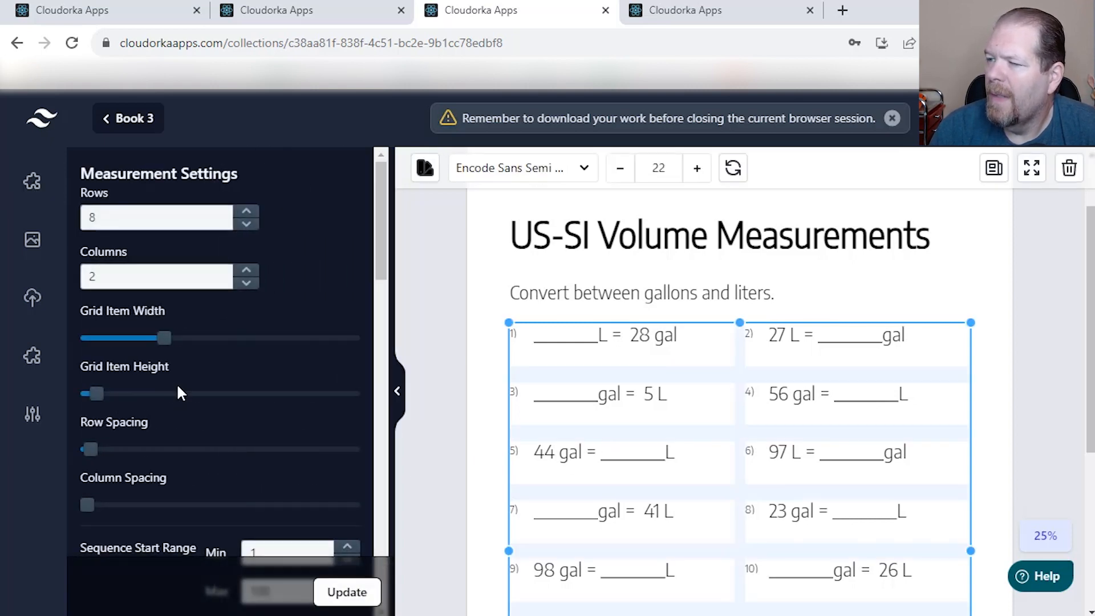
scroll(179, 393, down, 6)
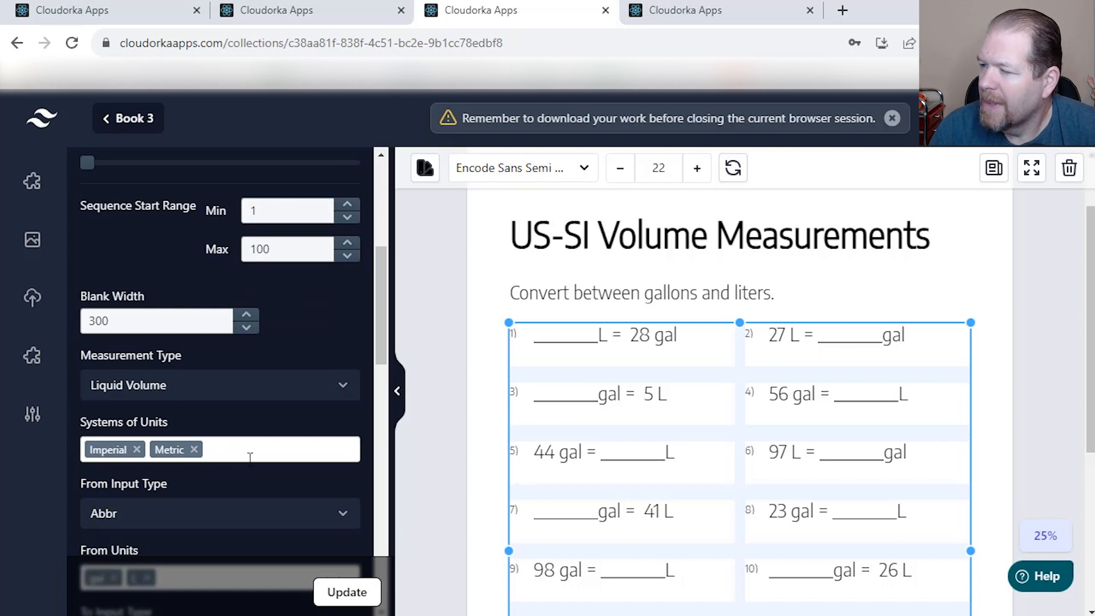
scroll(171, 513, down, 3)
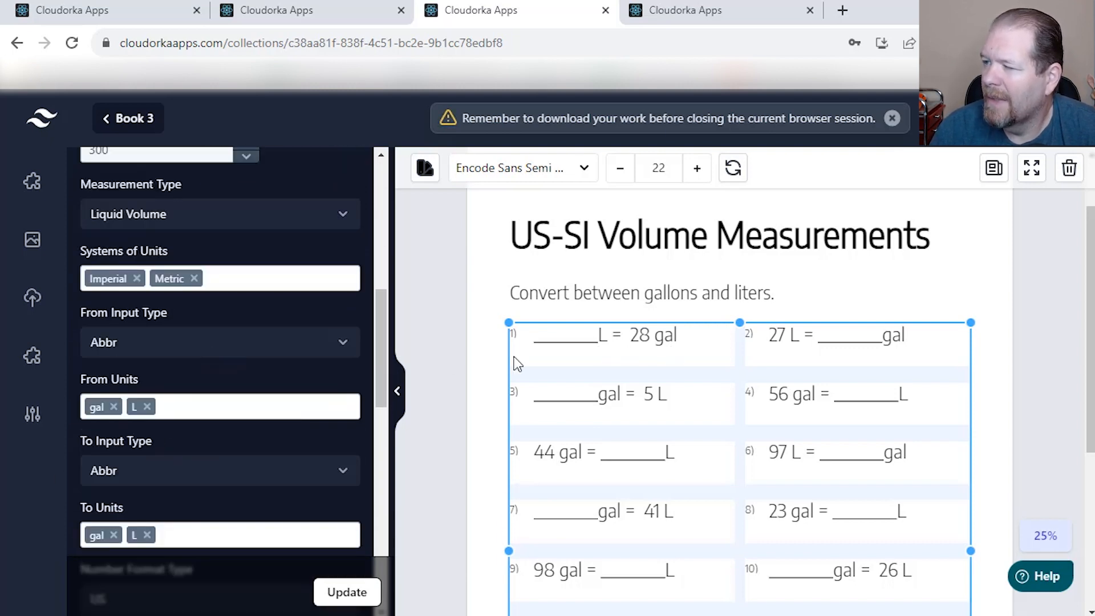
click(222, 352)
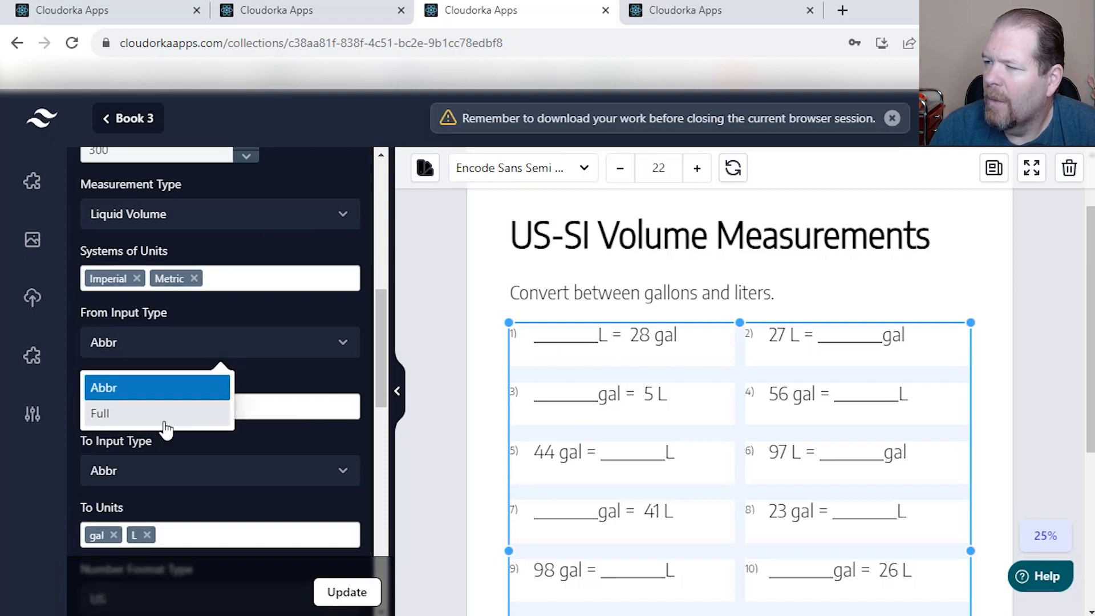
click(299, 372)
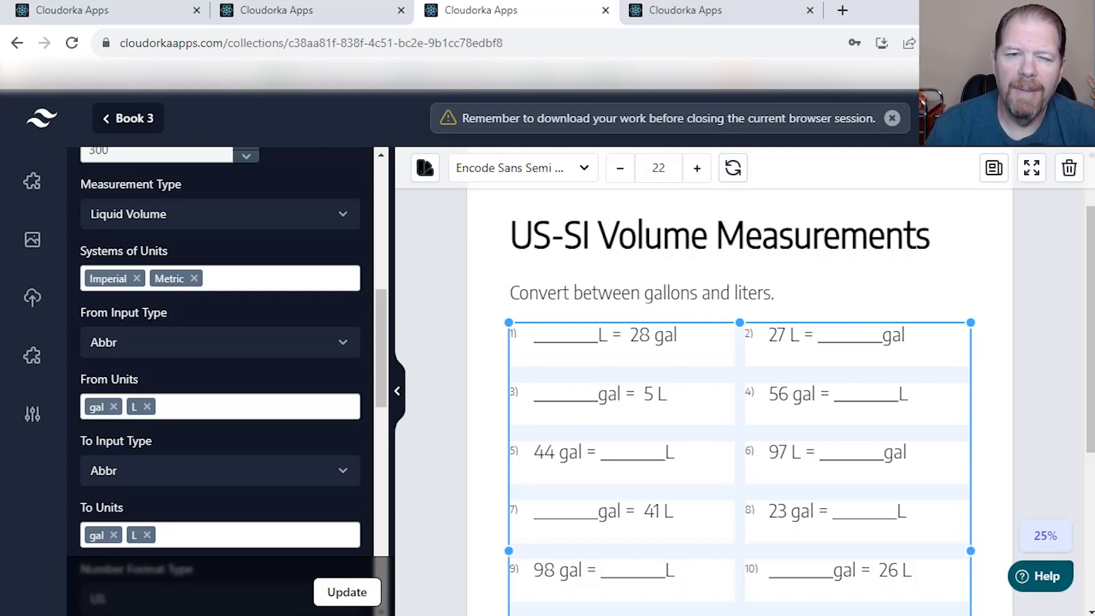
scroll(182, 468, down, 2)
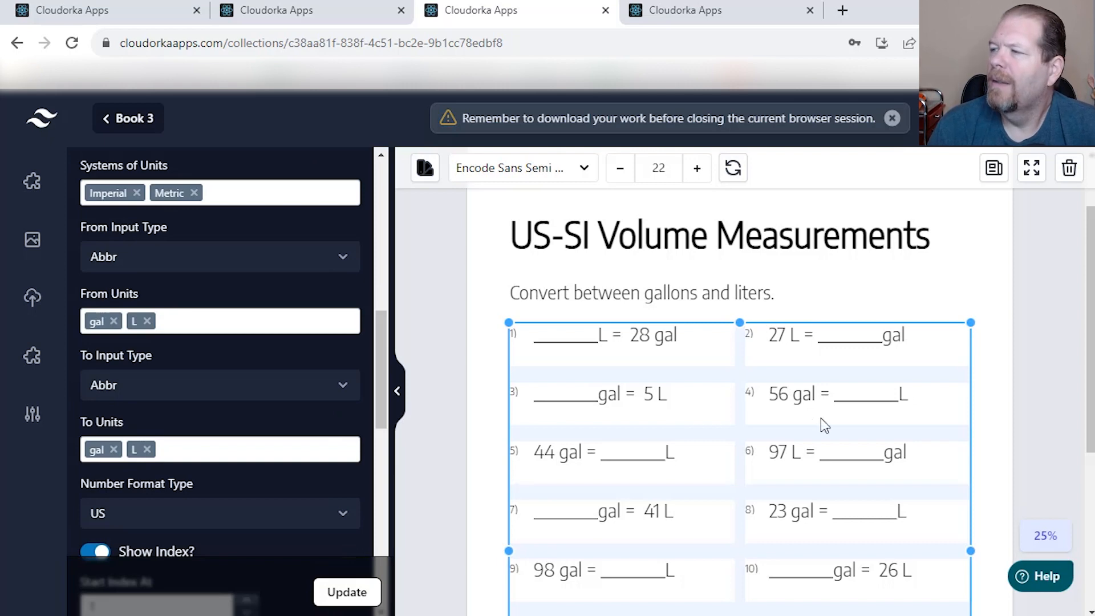
scroll(855, 265, up, 2)
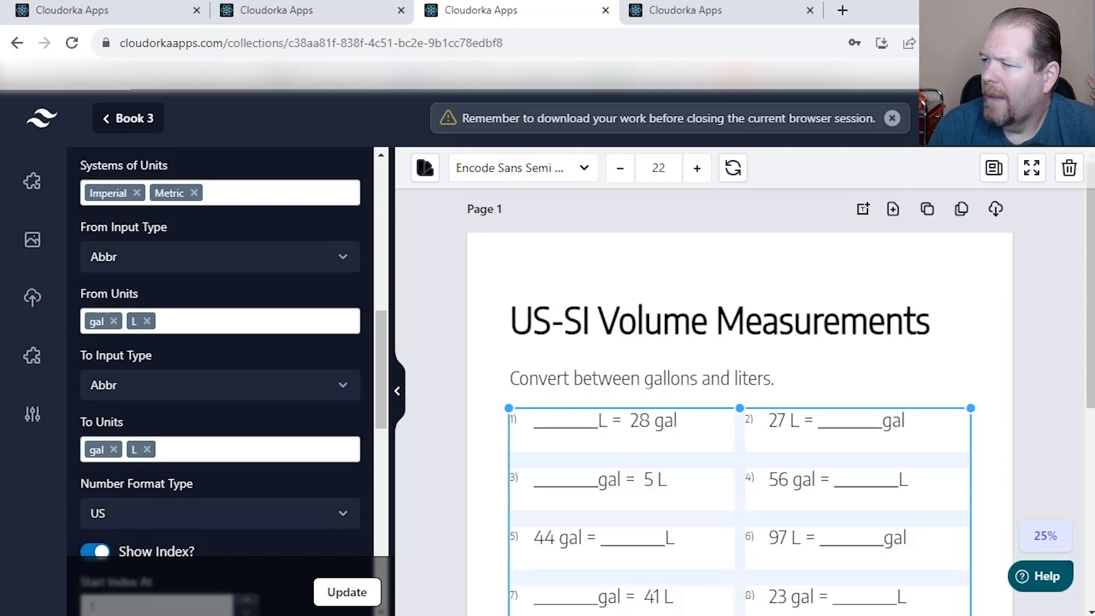
Step: Create a collection named Book 4 in Measurement Worksheets Generator ELITE and insert the identical-objects "Which is smaller?" worksheet
scroll(309, 261, up, 6)
scroll(309, 261, up, 5)
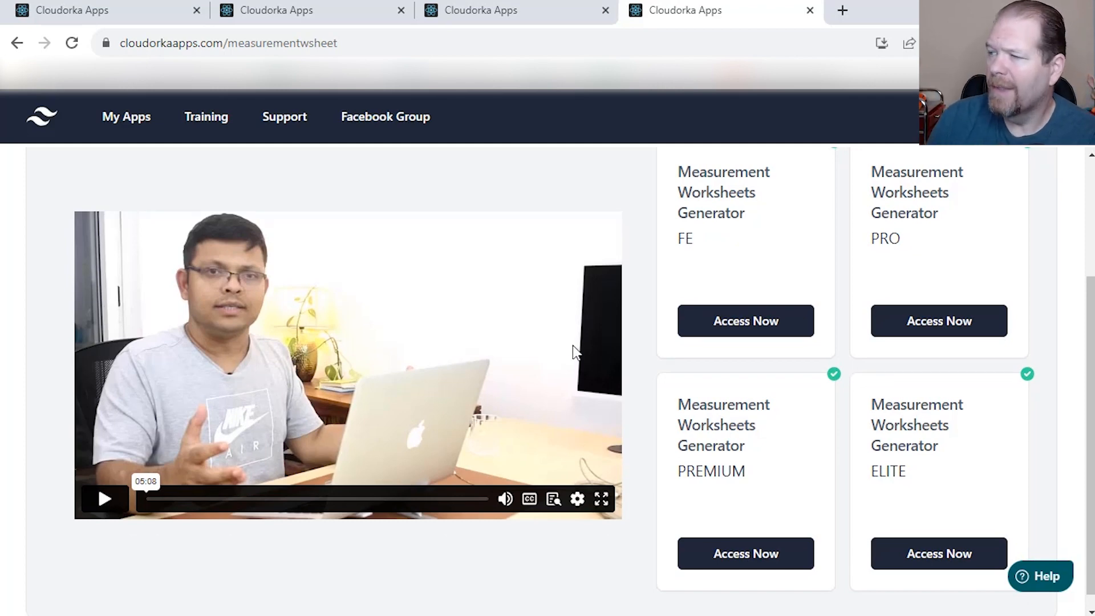
click(918, 562)
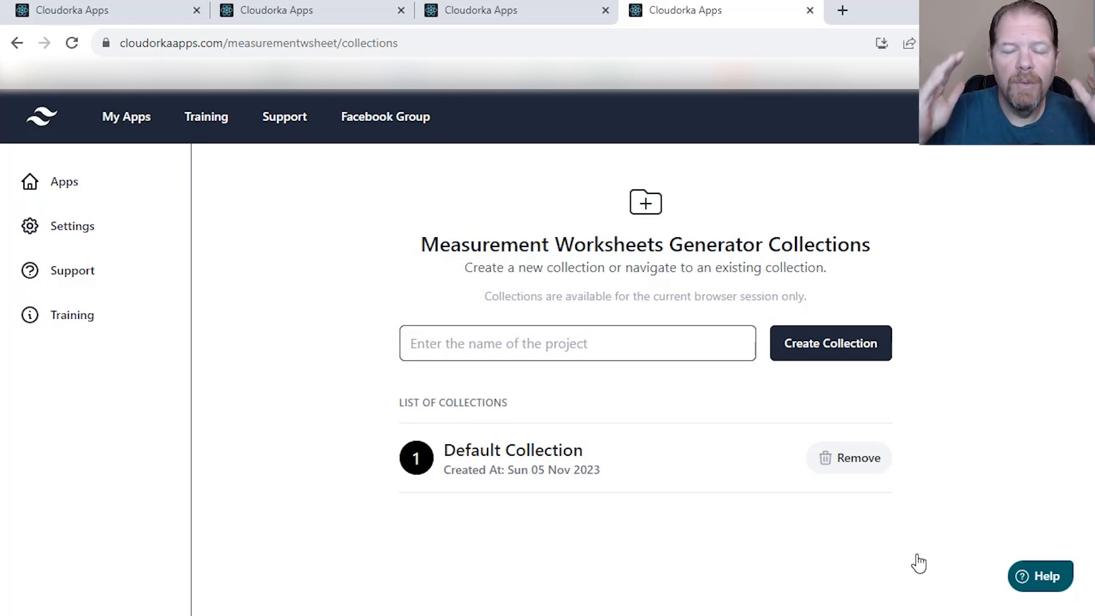
click(617, 339)
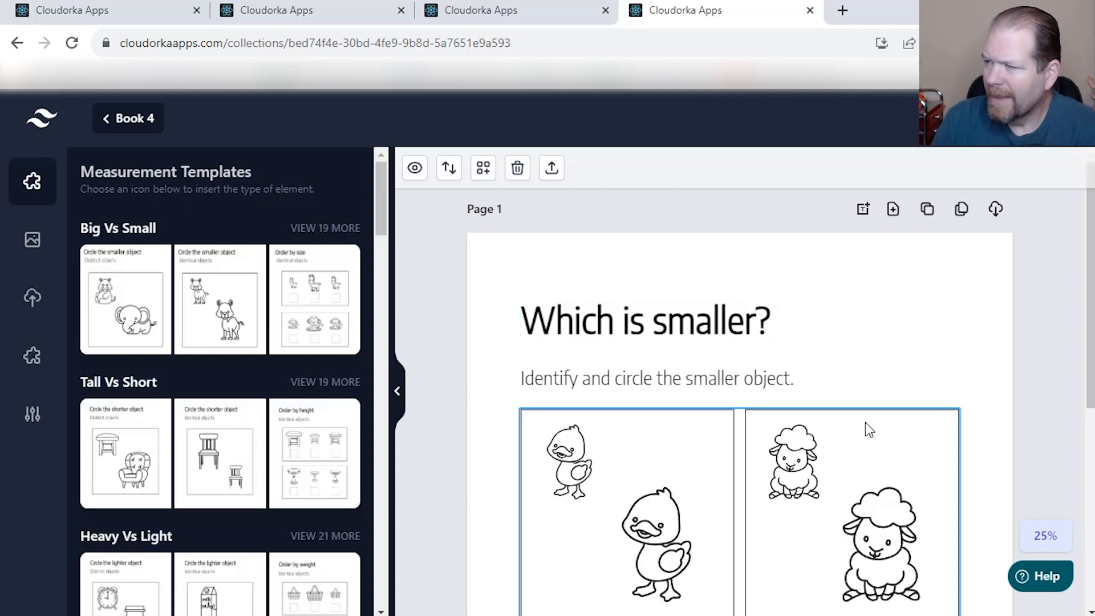
Step: Examine the icon categories available for the "Which is smaller?" grid and close the icon selection without choosing any
click(824, 494)
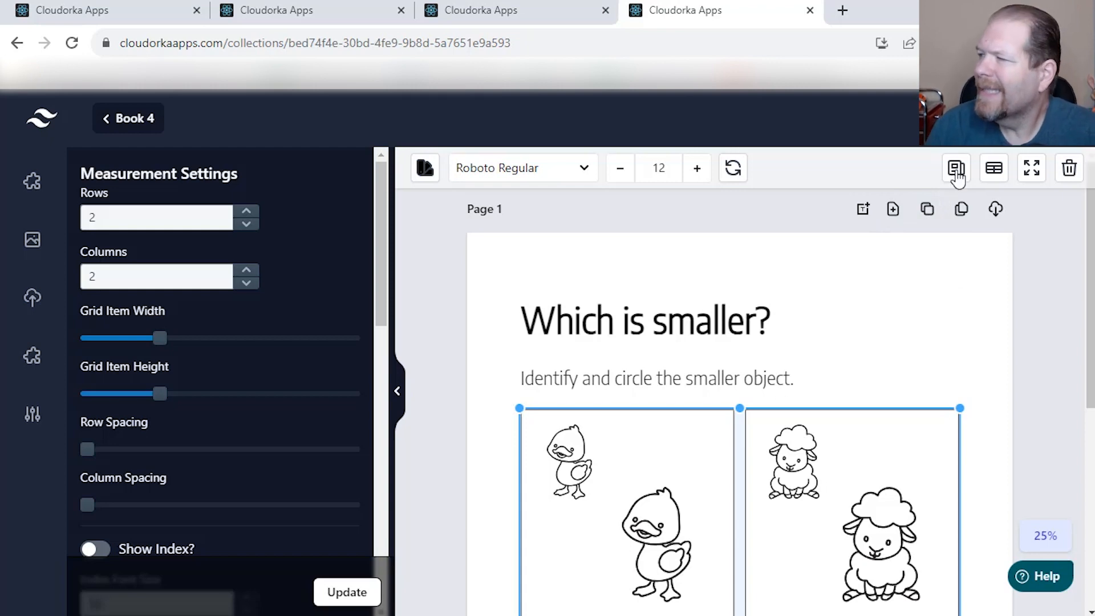
click(993, 176)
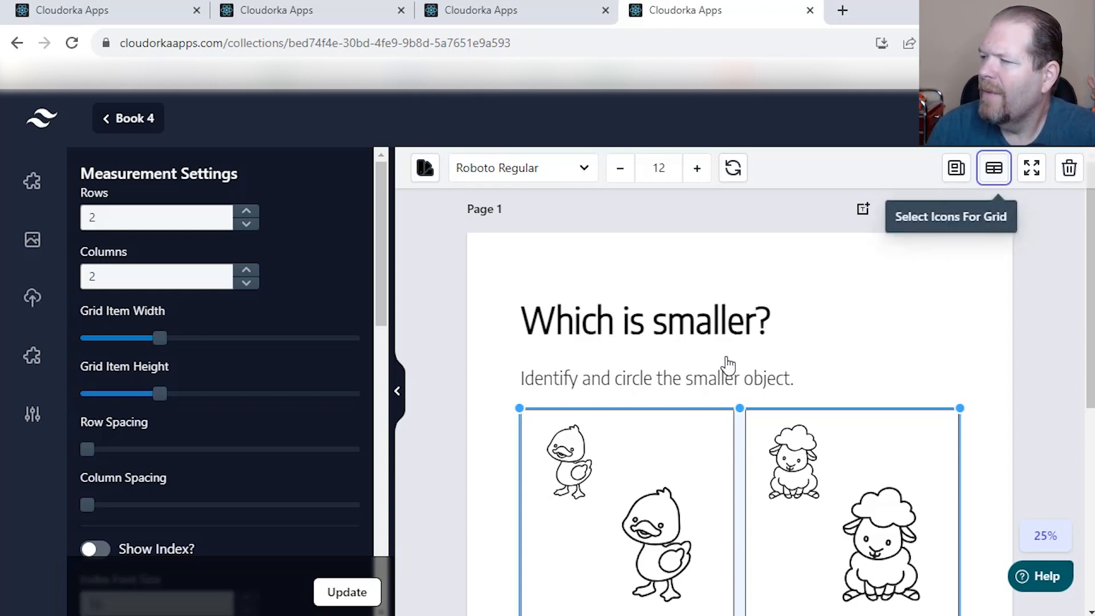
scroll(657, 382, down, 20)
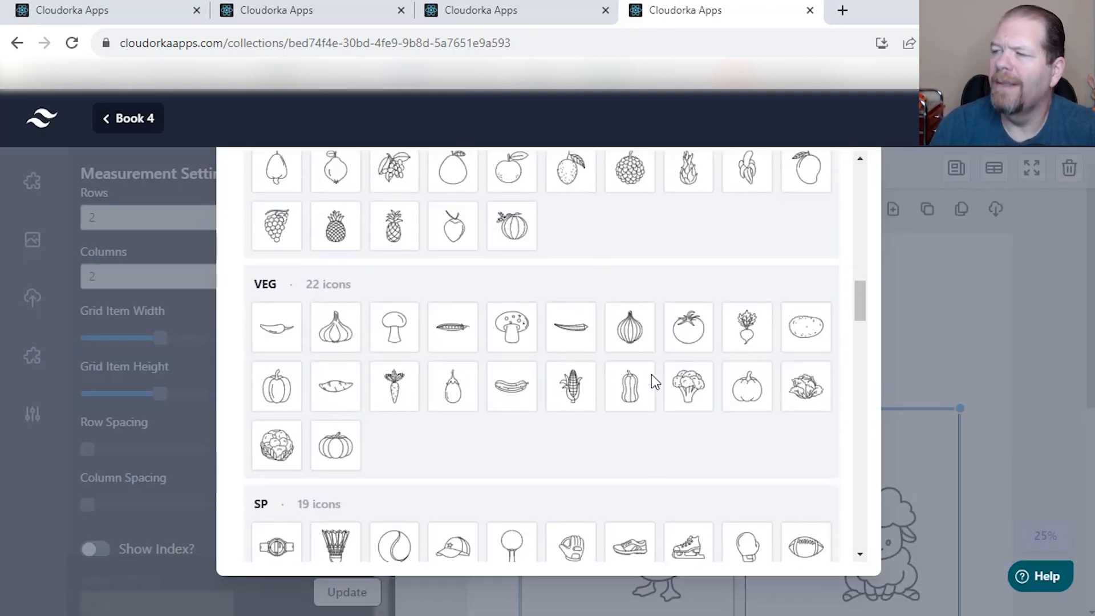
scroll(651, 375, down, 20)
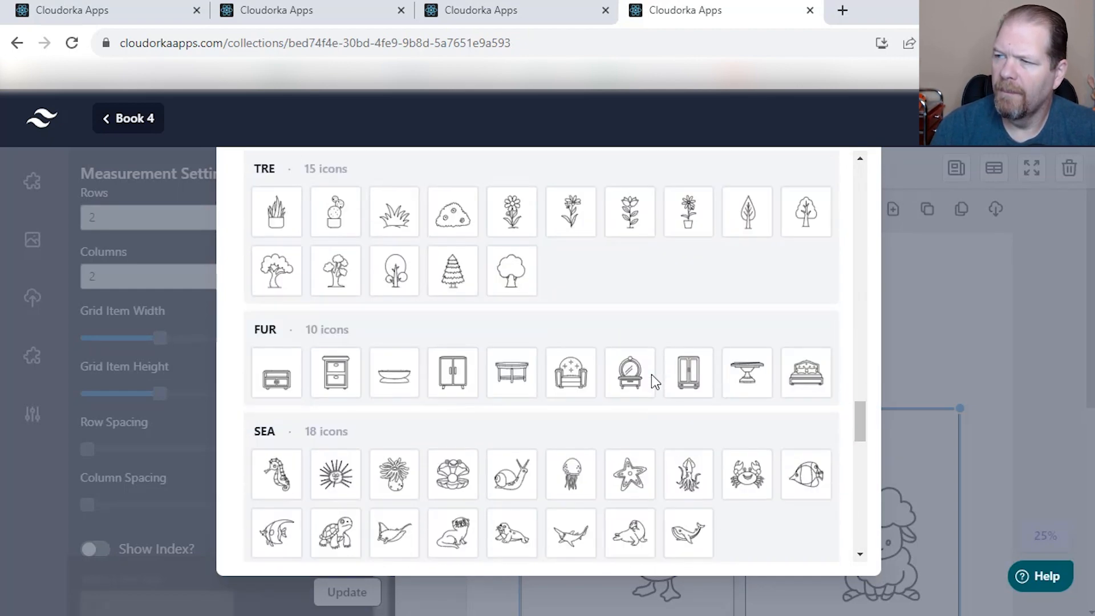
scroll(652, 375, down, 10)
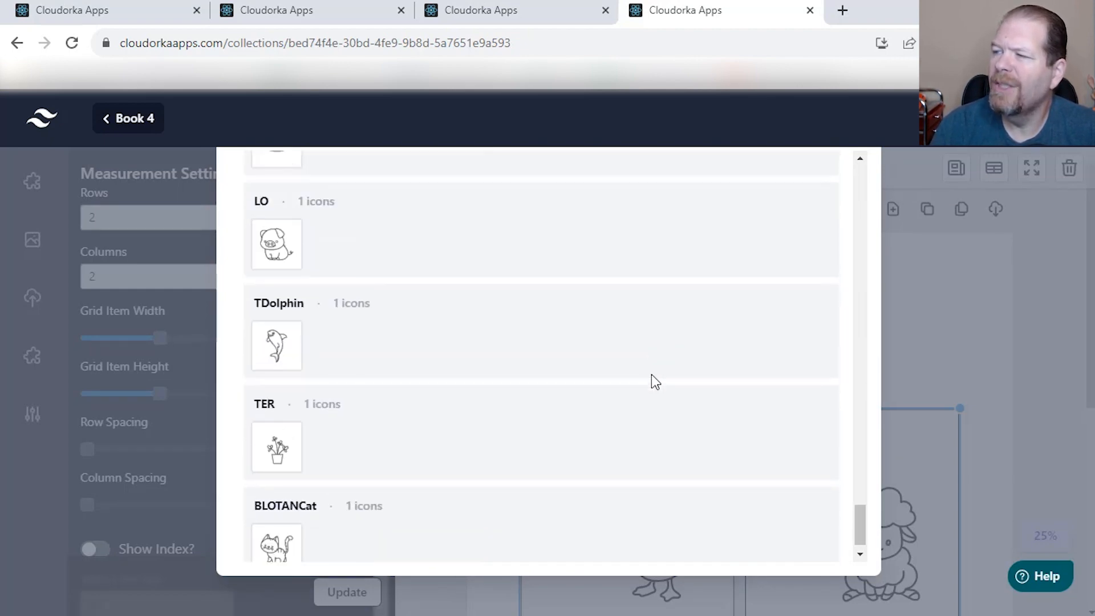
scroll(651, 375, up, 20)
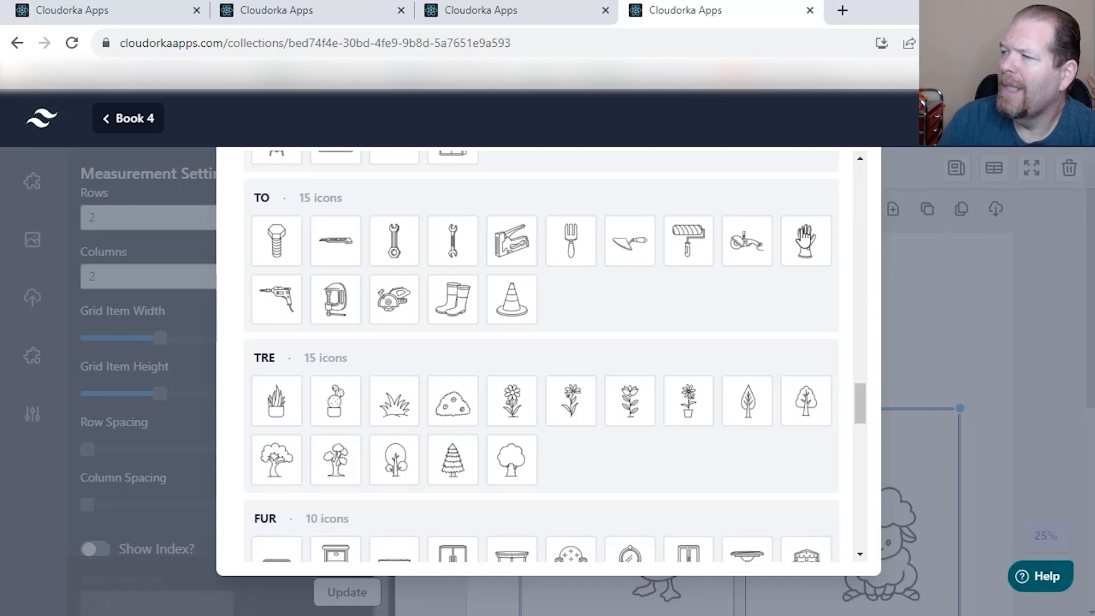
scroll(798, 234, up, 5)
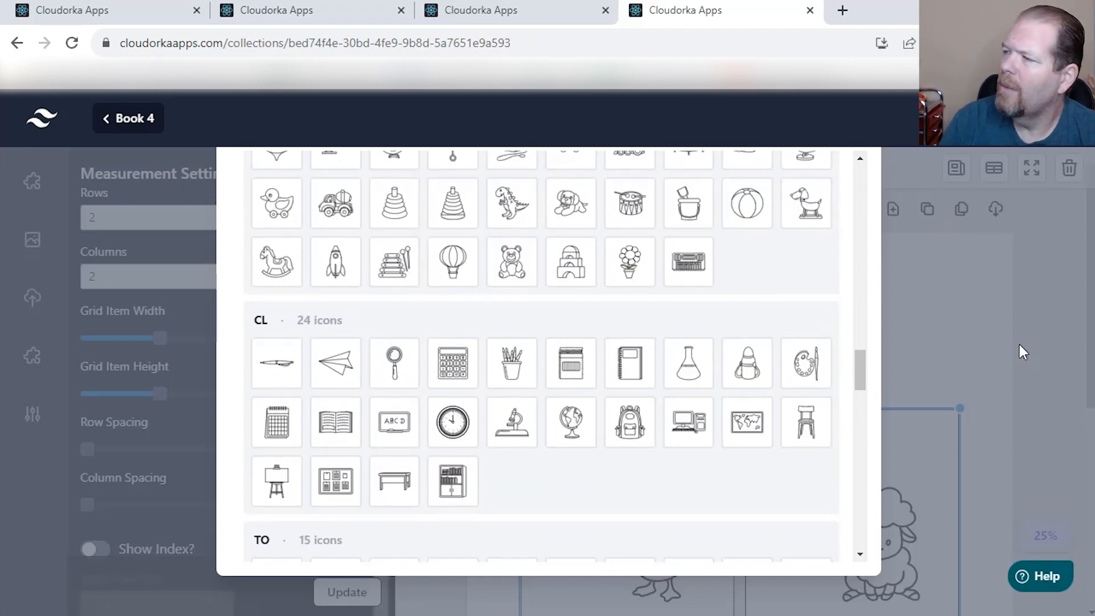
click(1020, 349)
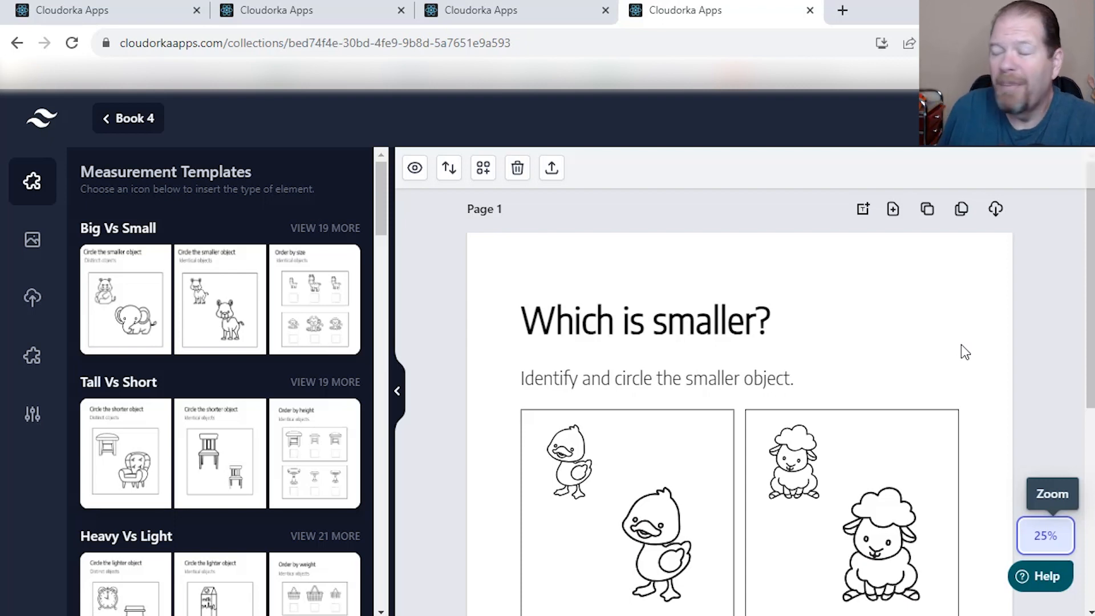
Step: Set the "Which is smaller?" grid's Image Repetition Type to Distinct, update it, and regenerate its images
click(716, 580)
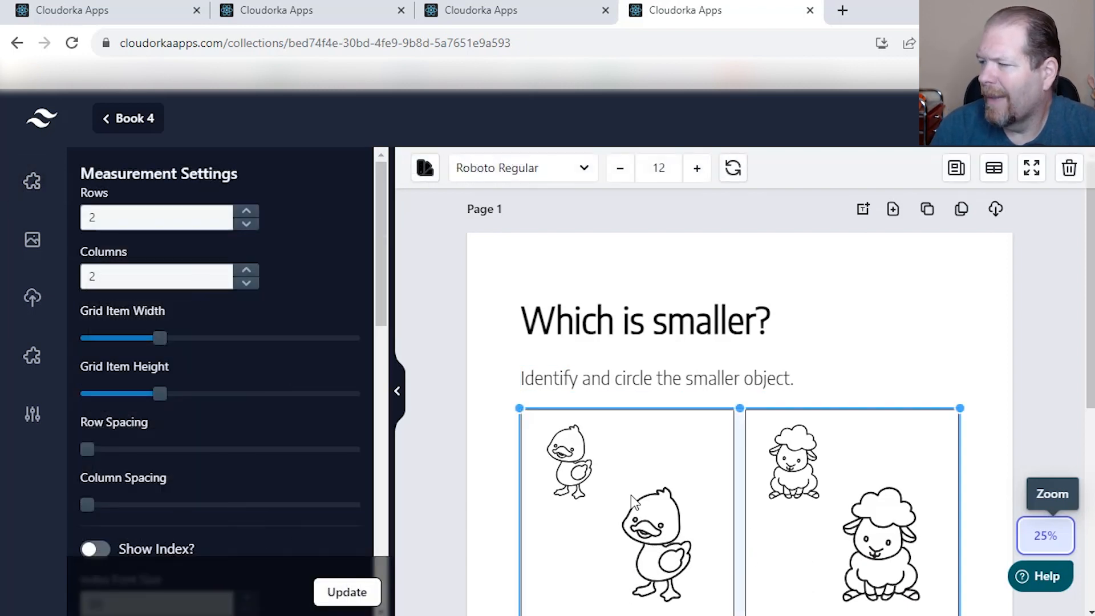
scroll(666, 504, down, 3)
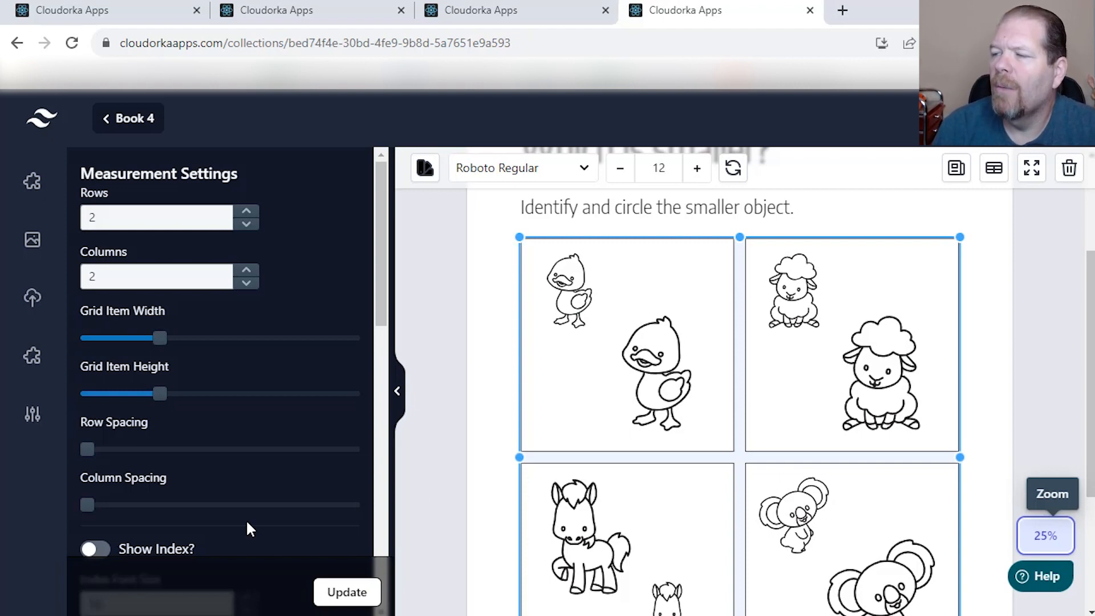
scroll(245, 519, down, 3)
scroll(247, 524, down, 6)
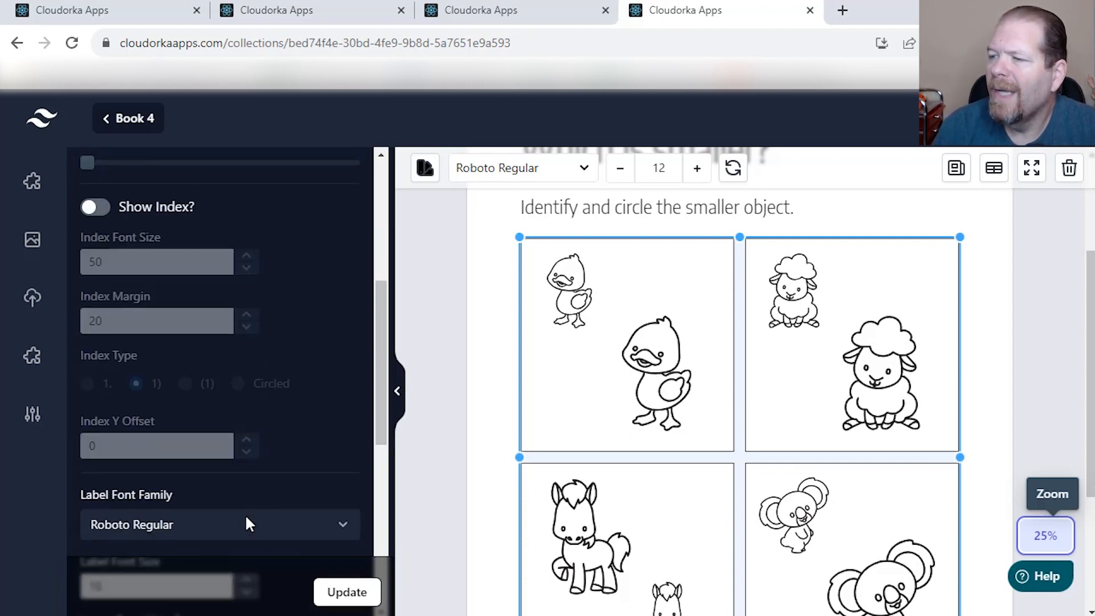
scroll(246, 516, down, 2)
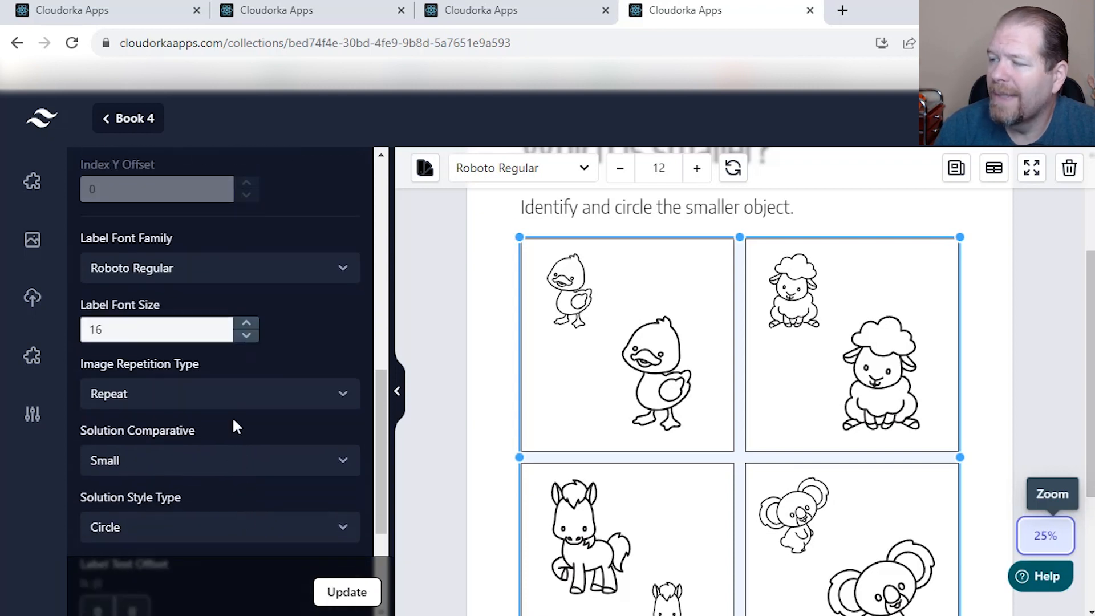
click(183, 402)
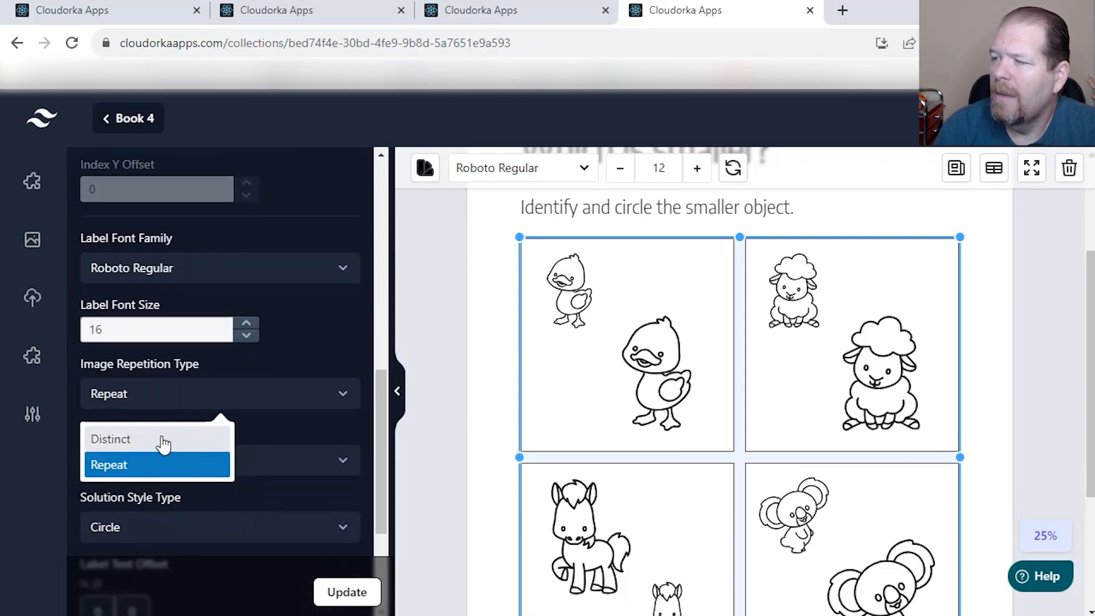
click(161, 441)
click(346, 593)
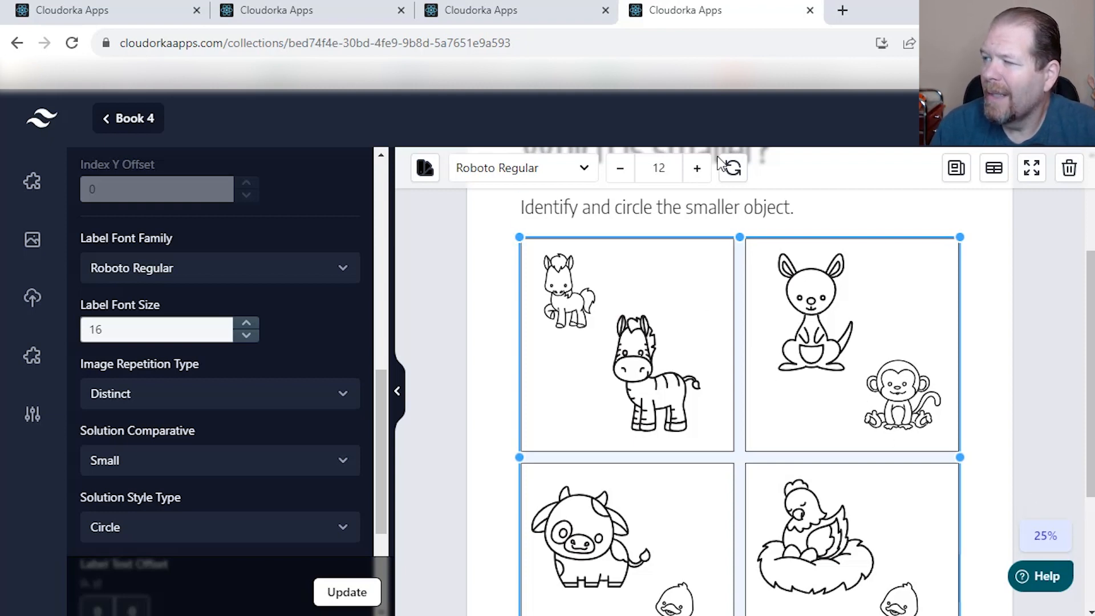
click(733, 168)
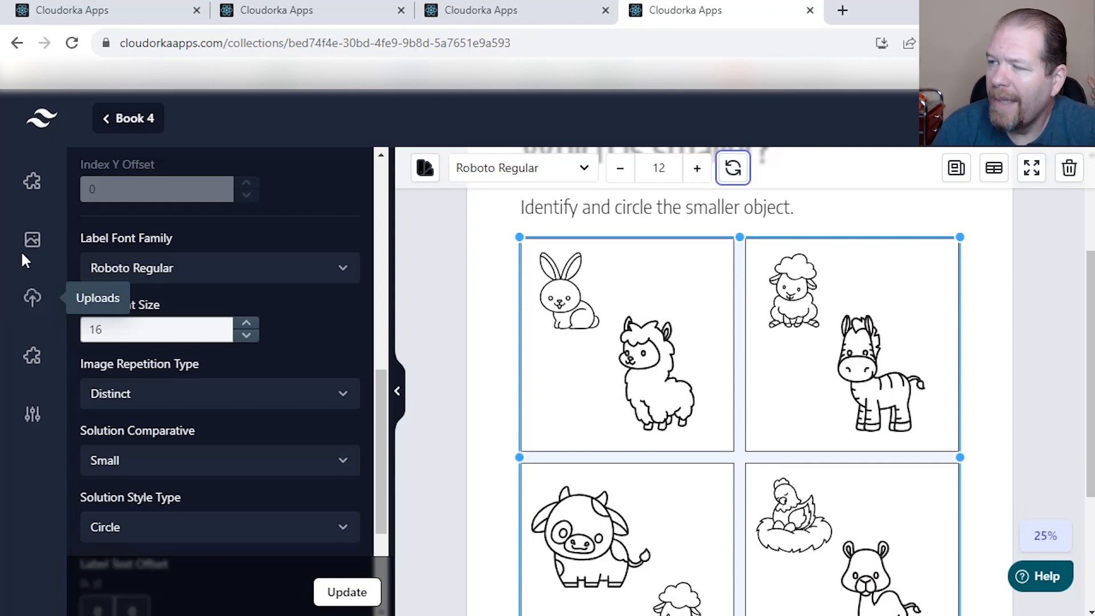
Step: Browse the categories of the Icons library, from Sports through Animals and Sweets
click(32, 181)
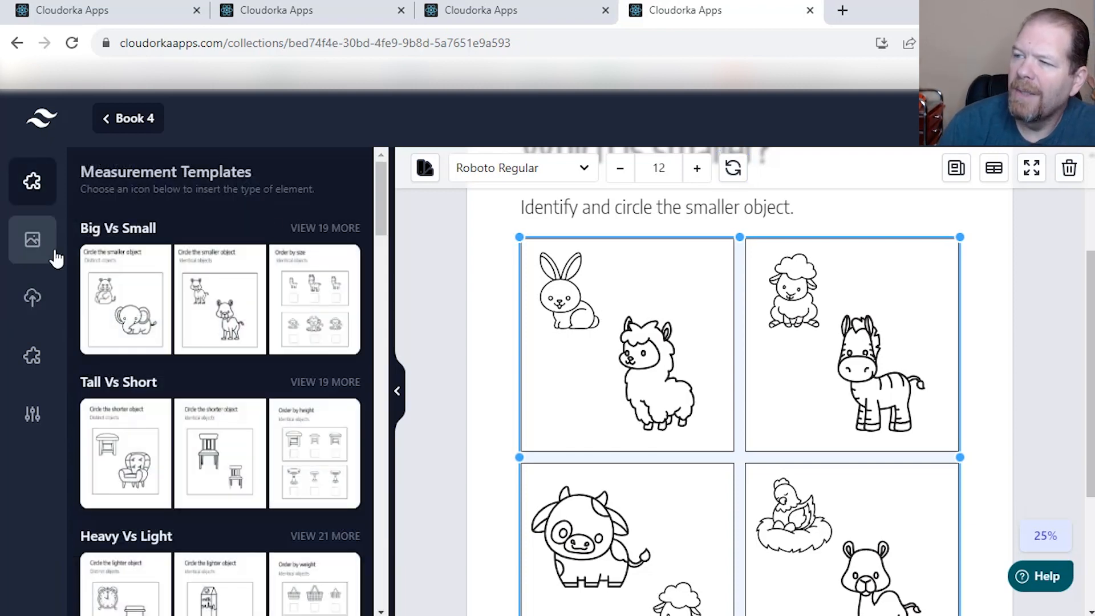
click(32, 240)
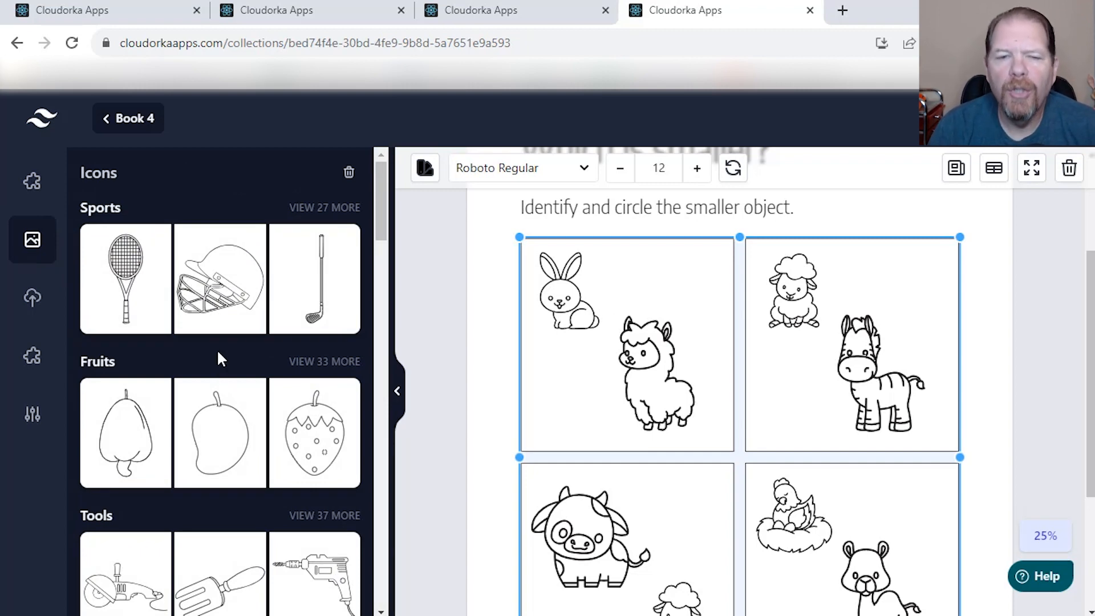
scroll(218, 351, down, 2)
scroll(221, 343, down, 5)
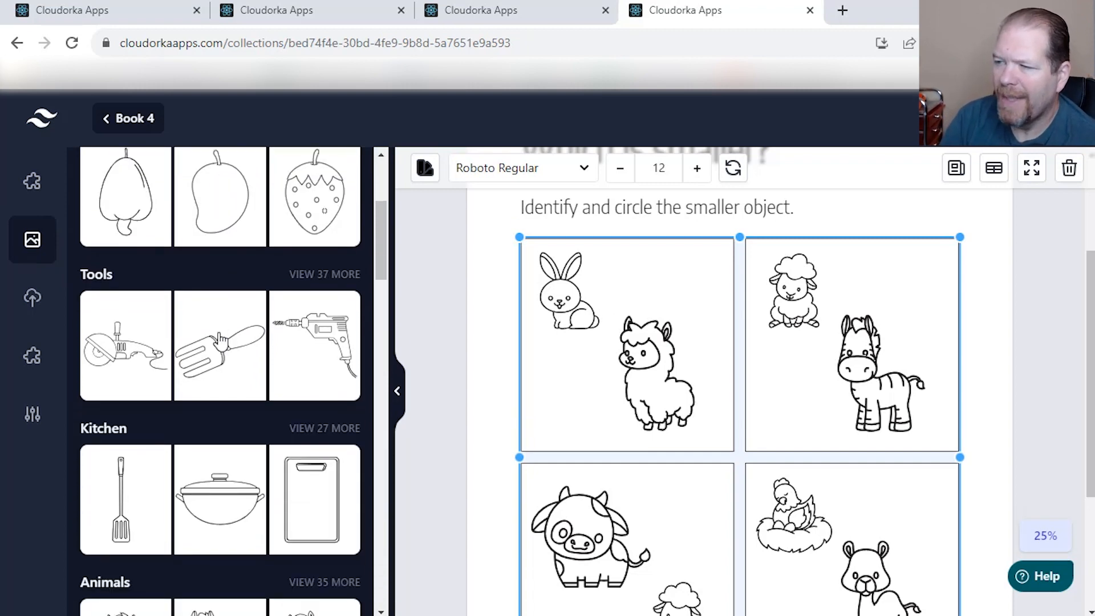
scroll(227, 365, down, 3)
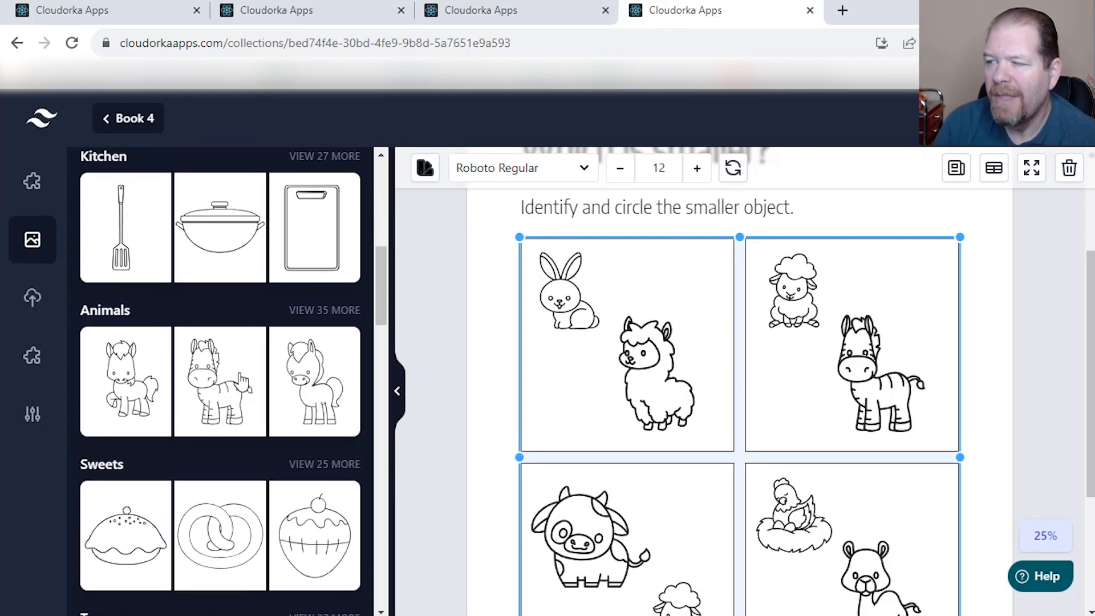
Step: Add the zebra from the Animals icons to the worksheet and move it to the page's upper-right corner, beside the title
click(228, 397)
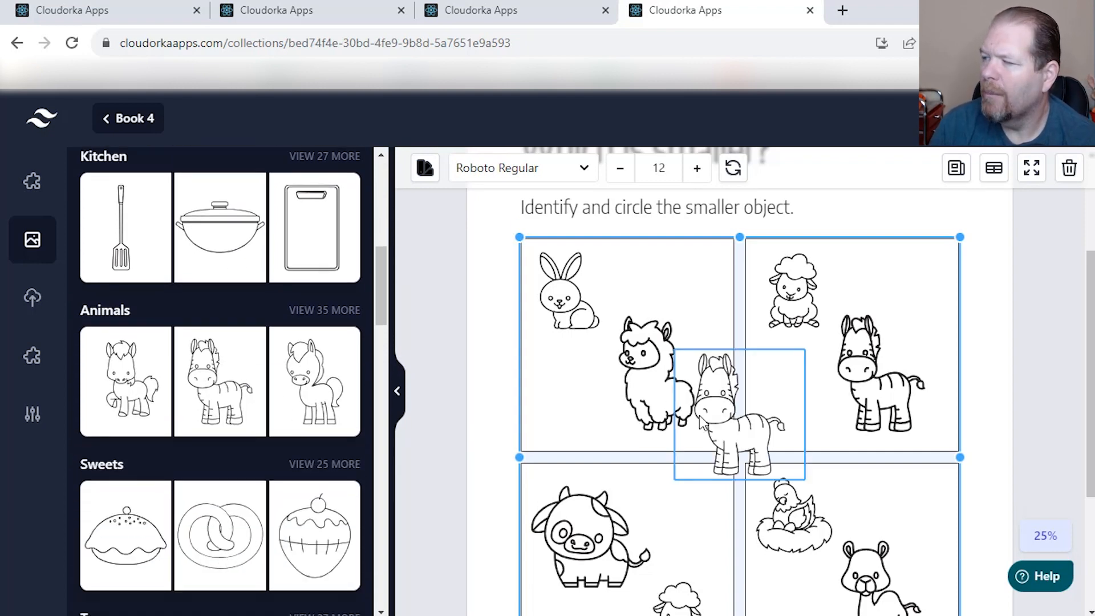
click(700, 416)
drag(805, 348, 872, 282)
scroll(855, 307, up, 3)
drag(790, 516, 928, 303)
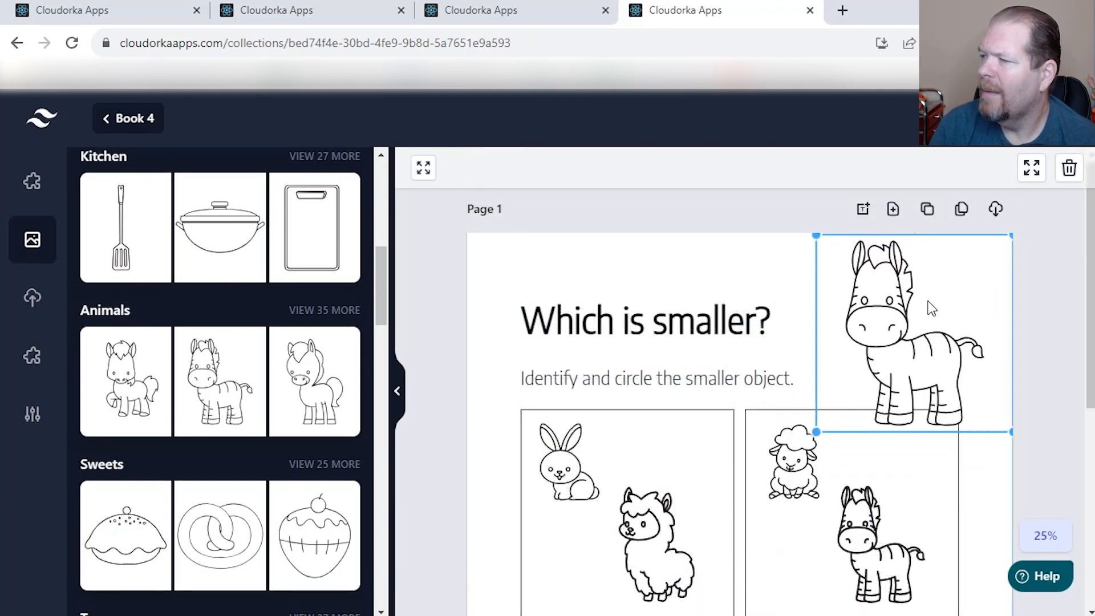
Step: Shrink the zebra picture and position it beside the title, just above the grid's right-hand column
drag(816, 431, 842, 379)
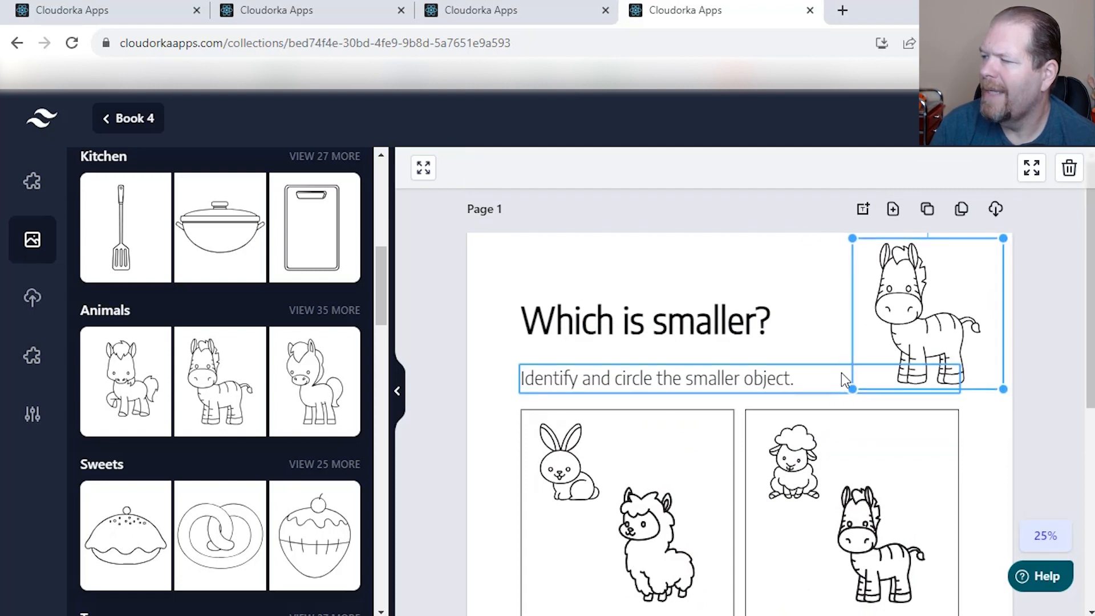
drag(919, 325, 885, 329)
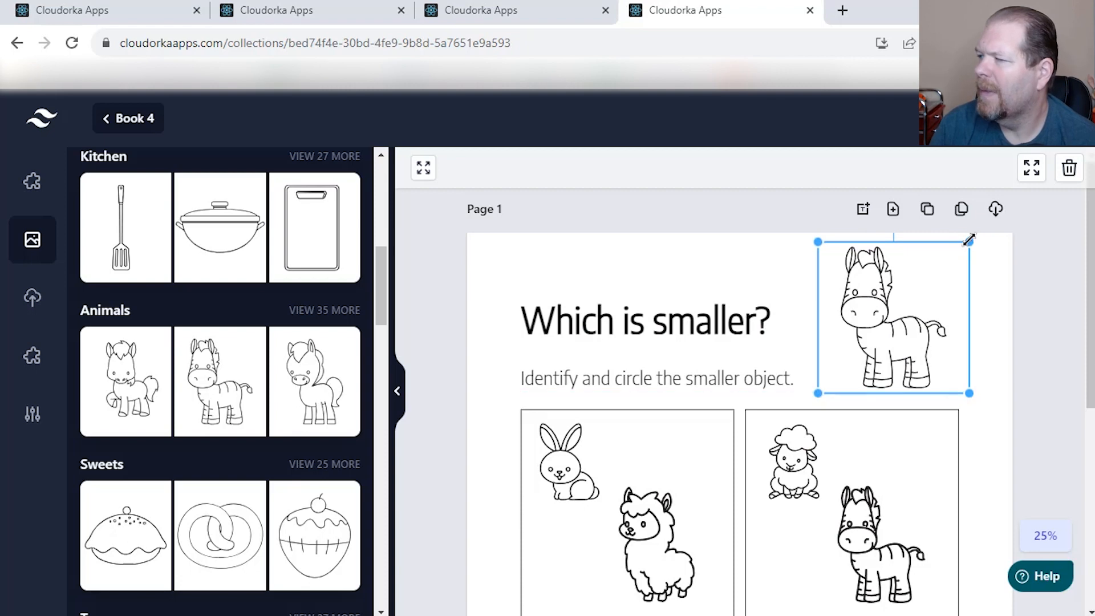
drag(969, 242, 953, 279)
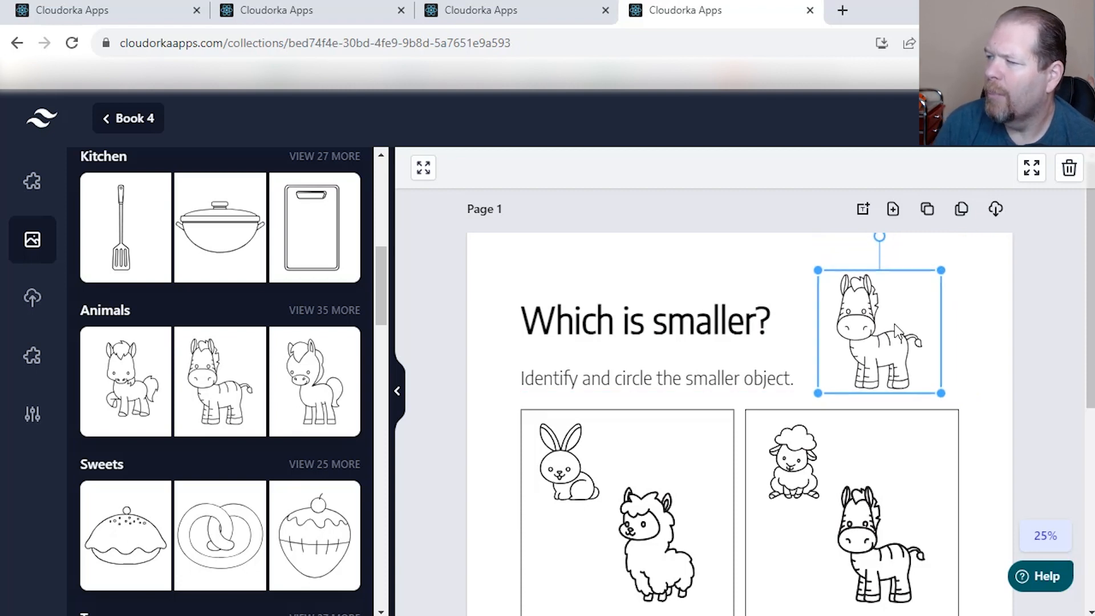
drag(894, 324, 900, 336)
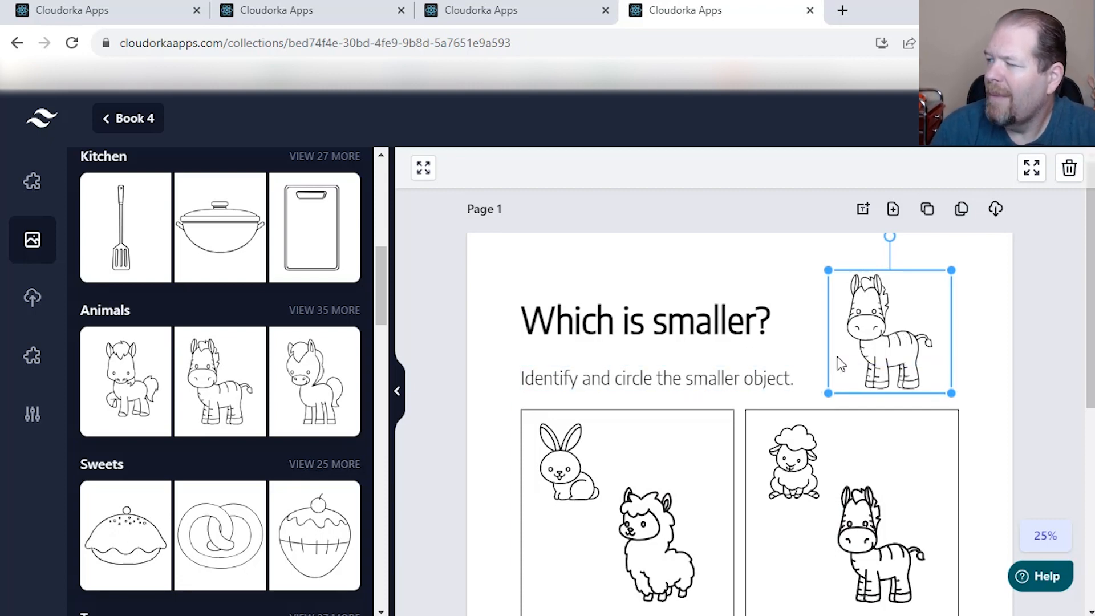
Step: Choose the fruit (FR) icon category as the pictures for the comparison grid
click(673, 538)
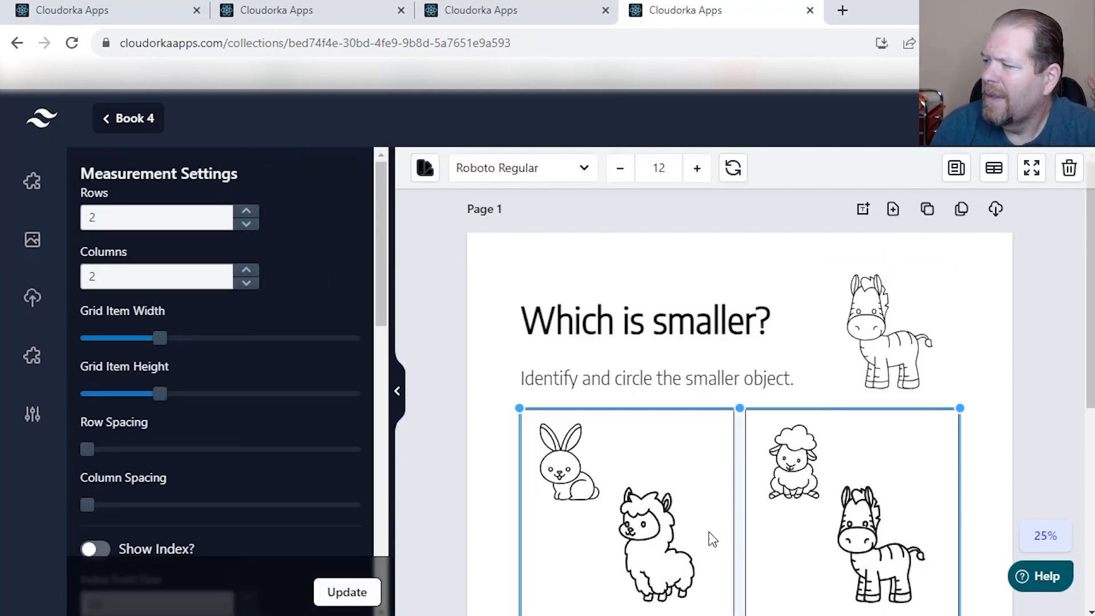
click(995, 169)
scroll(365, 384, down, 8)
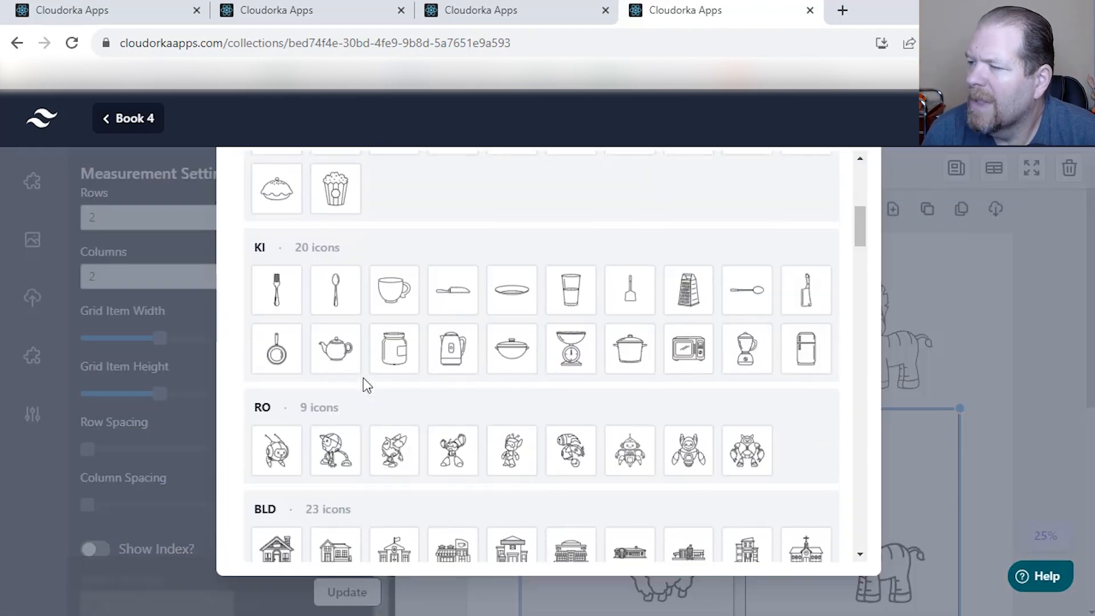
scroll(365, 383, down, 6)
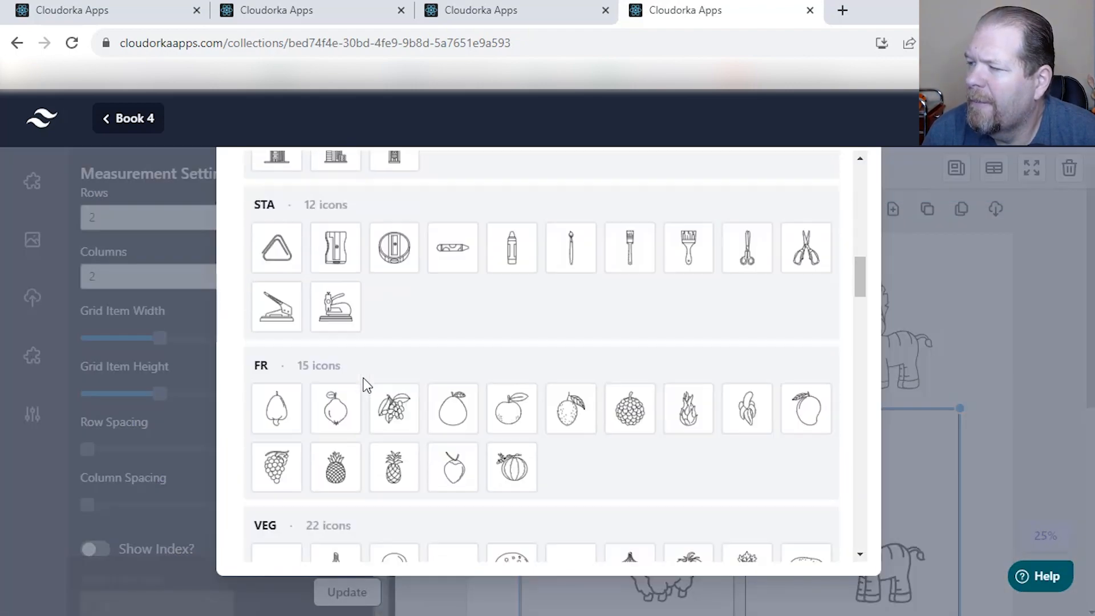
click(269, 342)
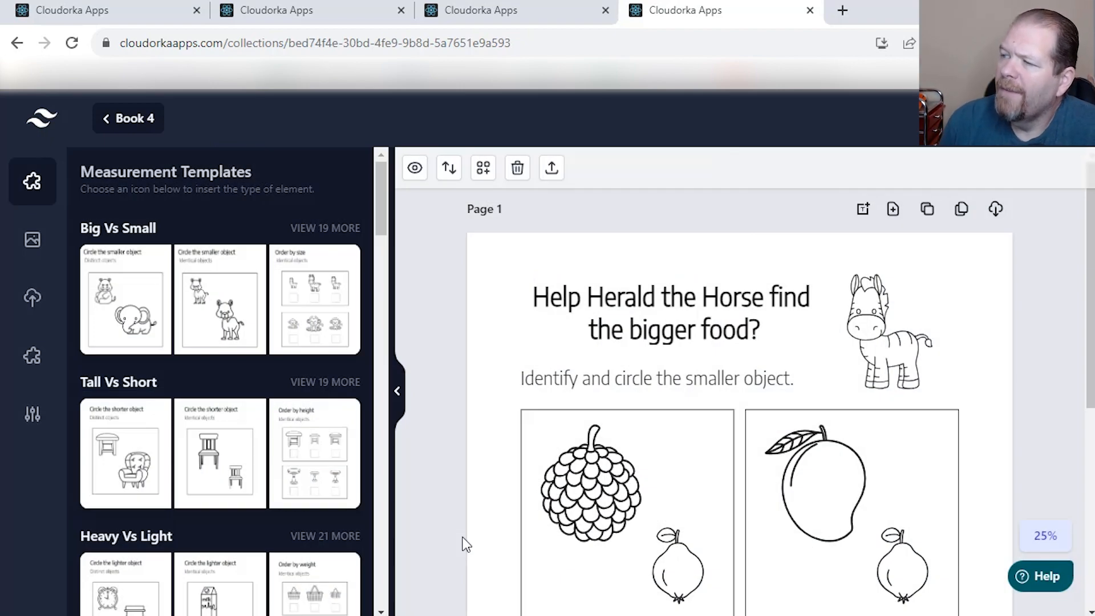
Step: Change the instruction under the title to read "Identify and circle the bigger object."
click(647, 510)
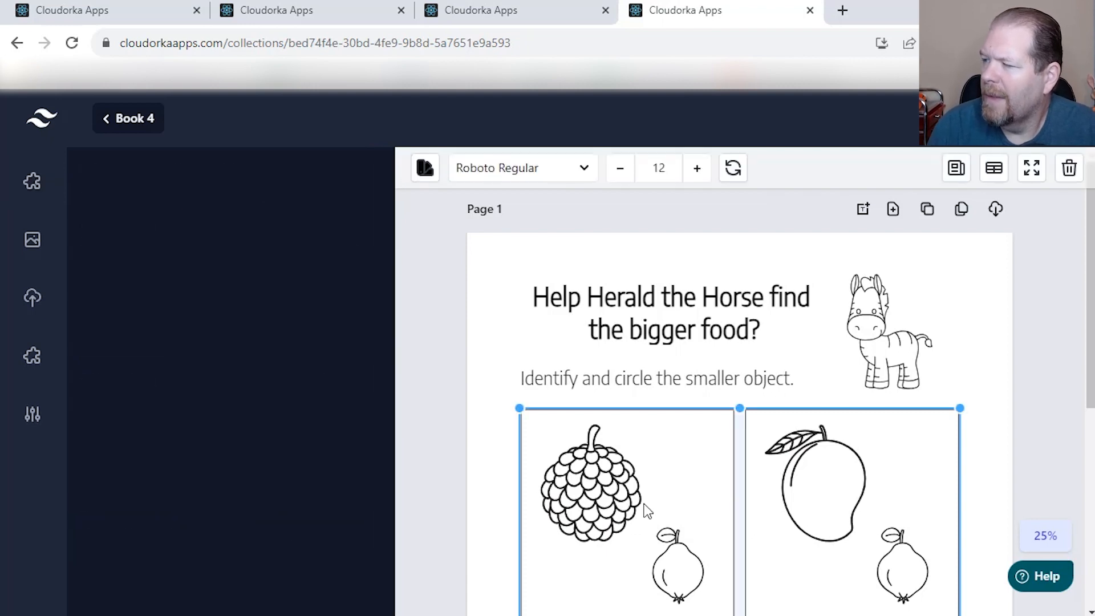
click(673, 383)
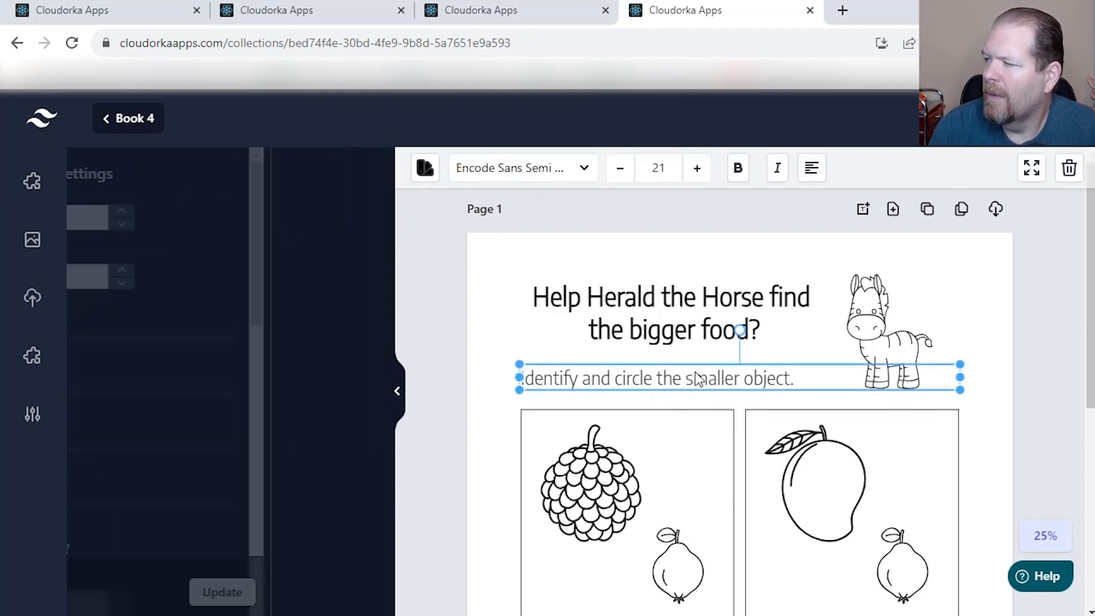
click(721, 378)
double_click(721, 378)
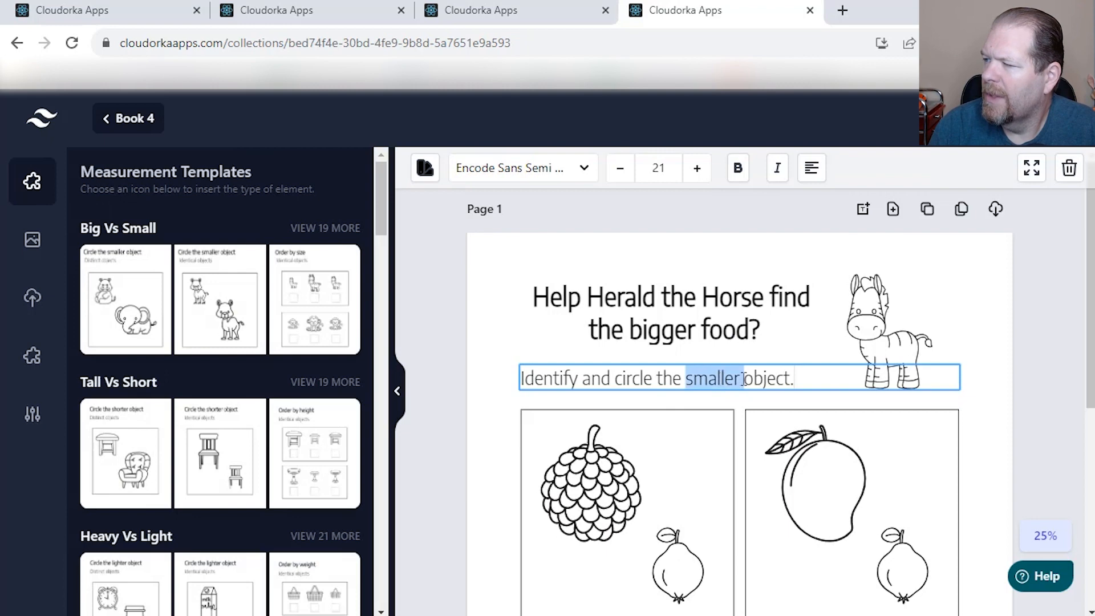
text(bigger)
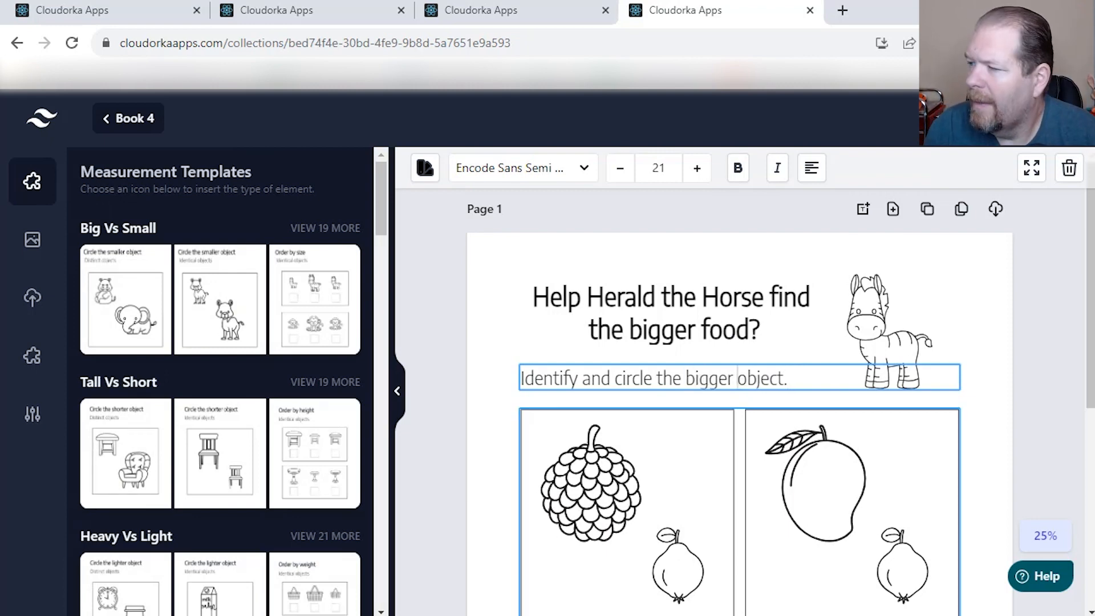
Step: Set the fruit grid's Solution Comparative to Big and check the picture pairs in all four boxes
click(683, 529)
scroll(196, 418, down, 2)
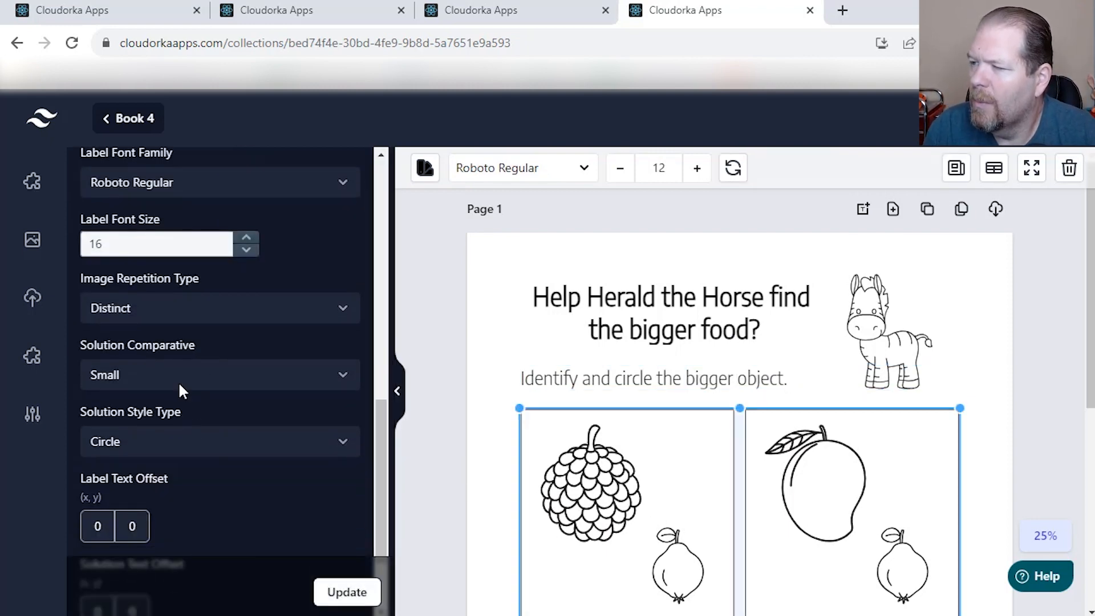
click(174, 381)
click(162, 451)
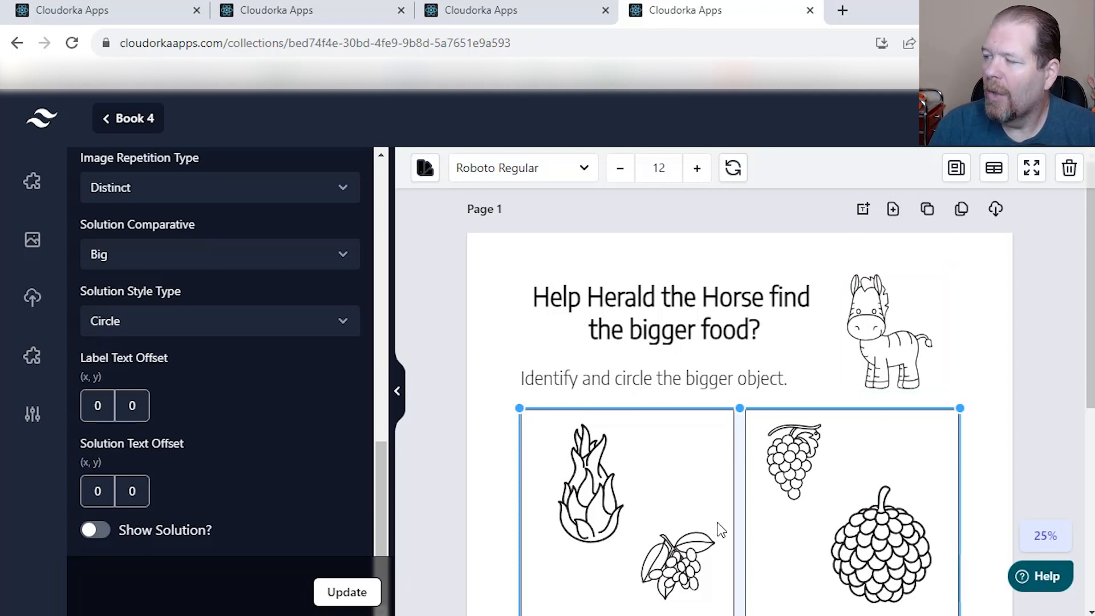
scroll(724, 529, down, 4)
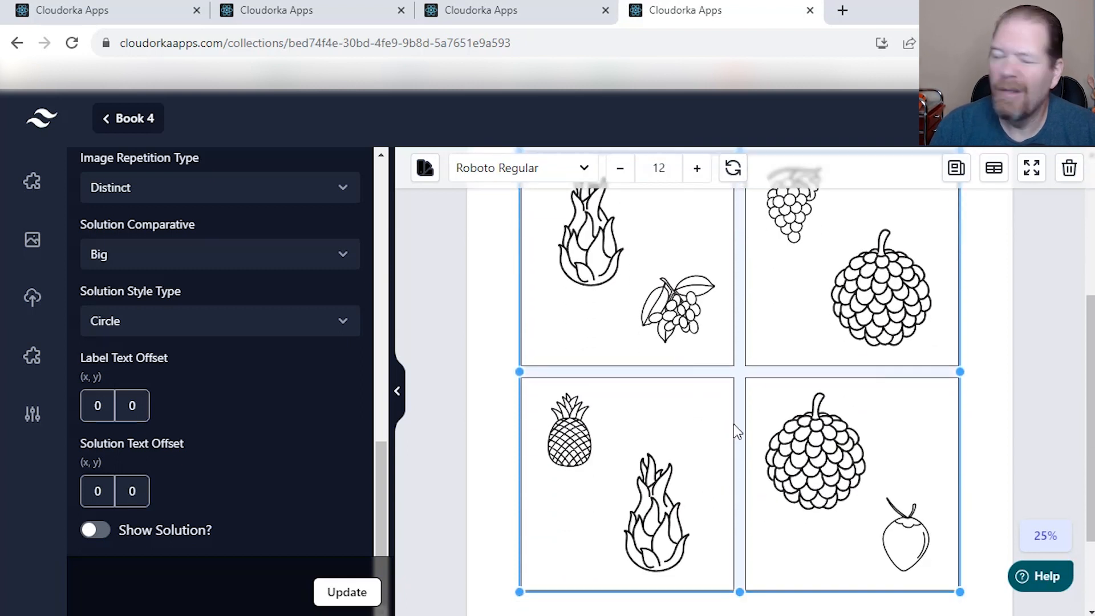